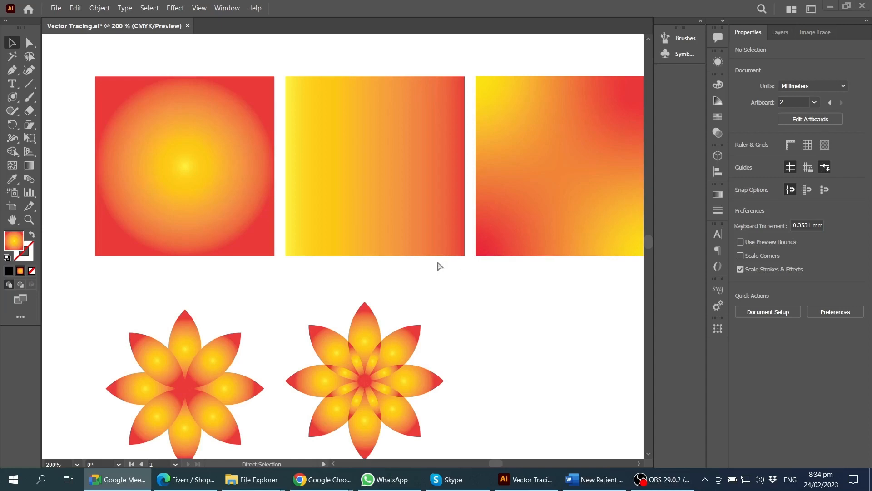
{"action": "scroll", "coordinate": [438, 273], "scroll_direction": "right", "scroll_amount": 3}
{"action": "scroll", "coordinate": [427, 300], "scroll_direction": "down", "scroll_amount": 1}
{"action": "scroll", "coordinate": [423, 301], "scroll_direction": "down", "scroll_amount": 1}
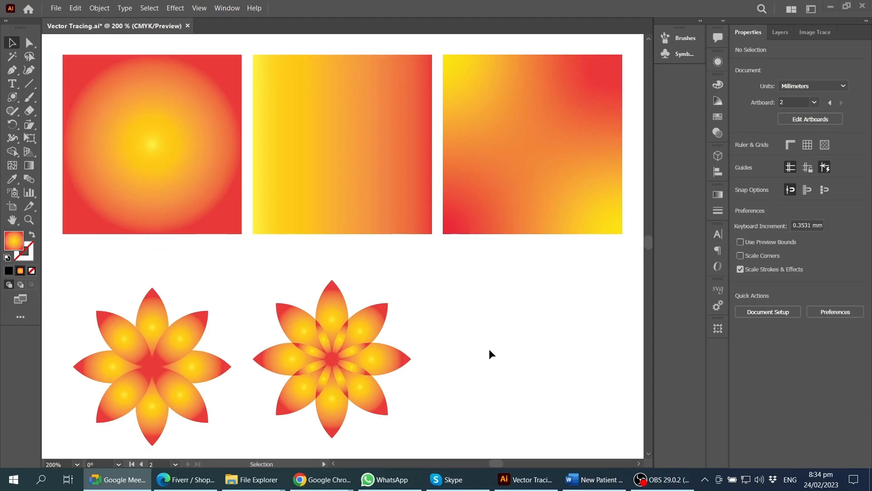
{"action": "scroll", "coordinate": [494, 351], "scroll_direction": "up", "scroll_amount": 1}
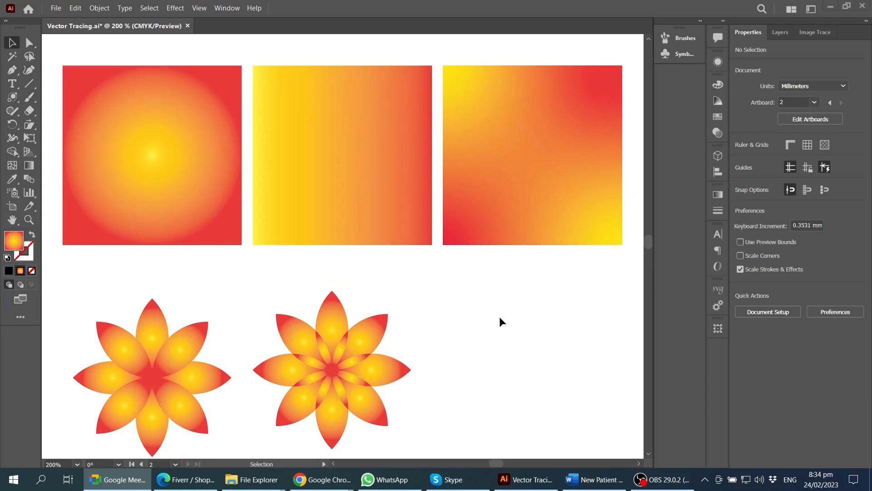
{"action": "left_click", "coordinate": [310, 160]}
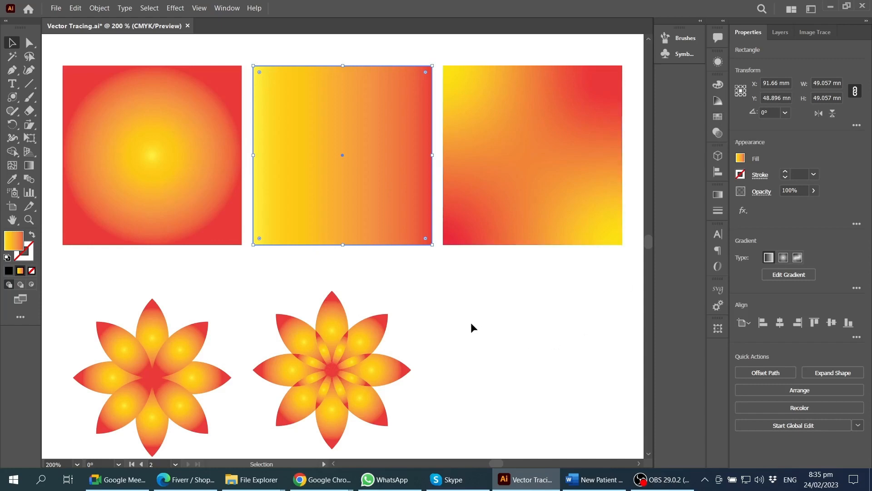
{"action": "left_click", "coordinate": [486, 282]}
- Draw a solid black square about 47 mm wide in the empty area below the flowers and deselect it
{"action": "scroll", "coordinate": [476, 280], "scroll_direction": "down", "scroll_amount": 1, "text": "alt"}
{"action": "scroll", "coordinate": [480, 277], "scroll_direction": "down", "scroll_amount": 5}
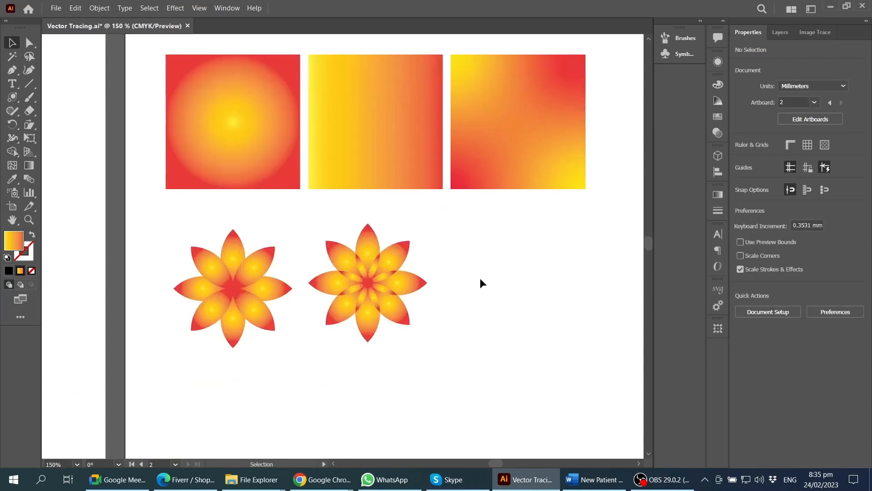
{"action": "scroll", "coordinate": [481, 280], "scroll_direction": "down", "scroll_amount": 5}
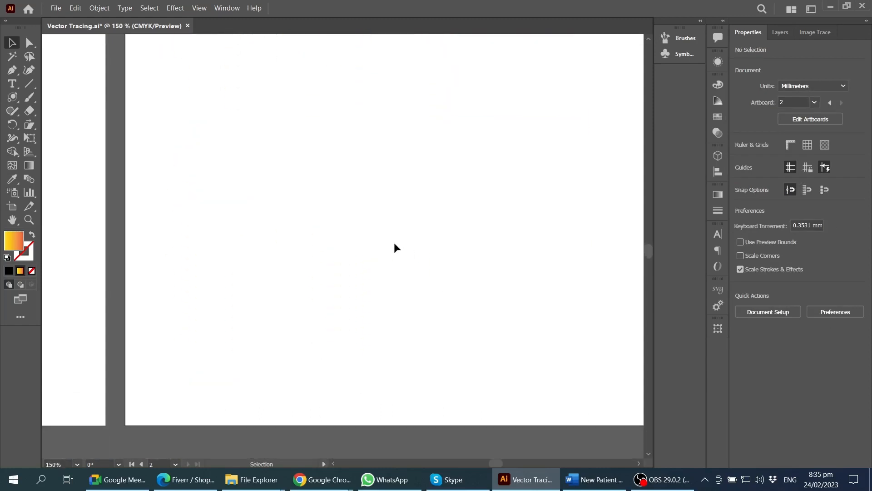
{"action": "left_click_drag", "start_coordinate": [13, 97], "coordinate": [55, 97]}
{"action": "left_click_drag", "start_coordinate": [185, 82], "coordinate": [312, 210]}
{"action": "left_click", "coordinate": [8, 271]}
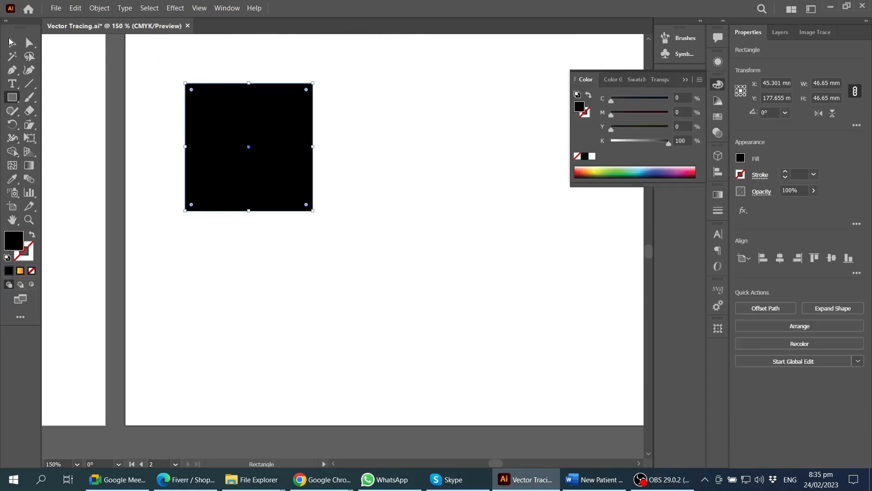
{"action": "key", "text": "v"}
{"action": "scroll", "coordinate": [431, 225], "scroll_direction": "left", "scroll_amount": 1}
{"action": "scroll", "coordinate": [382, 239], "scroll_direction": "up", "scroll_amount": 2}
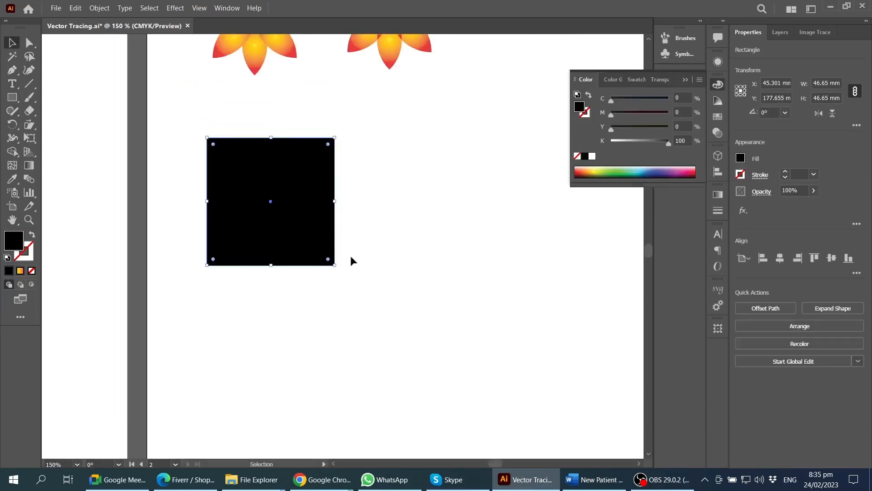
{"action": "scroll", "coordinate": [294, 224], "scroll_direction": "up", "scroll_amount": 1}
{"action": "scroll", "coordinate": [331, 229], "scroll_direction": "right", "scroll_amount": 1}
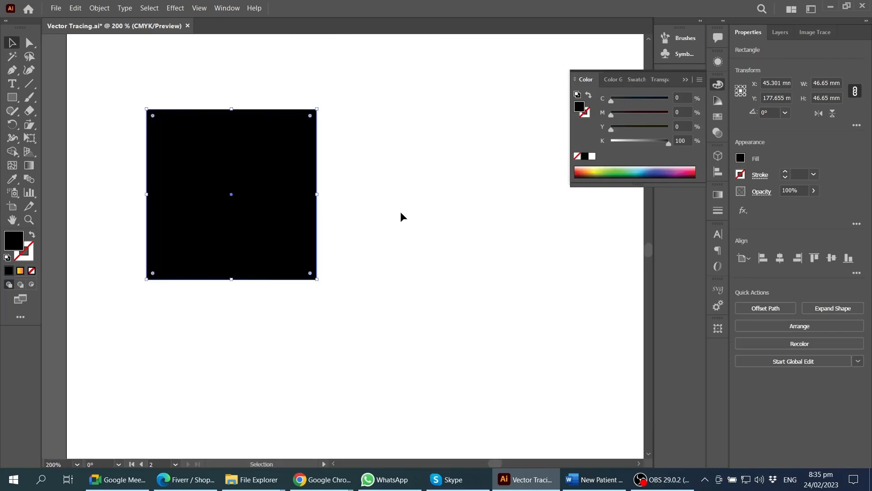
{"action": "left_click", "coordinate": [397, 194]}
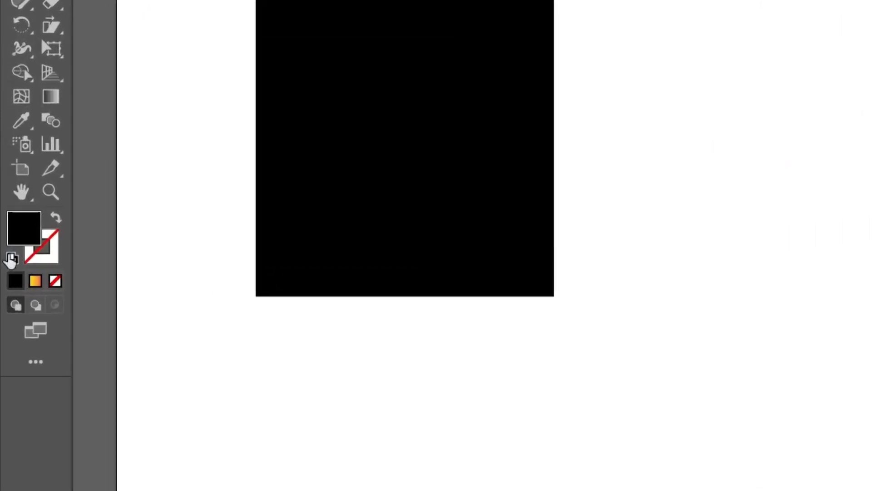
- Set the fill color to bright blue 0080FF with nothing selected
{"action": "double_click", "coordinate": [31, 230]}
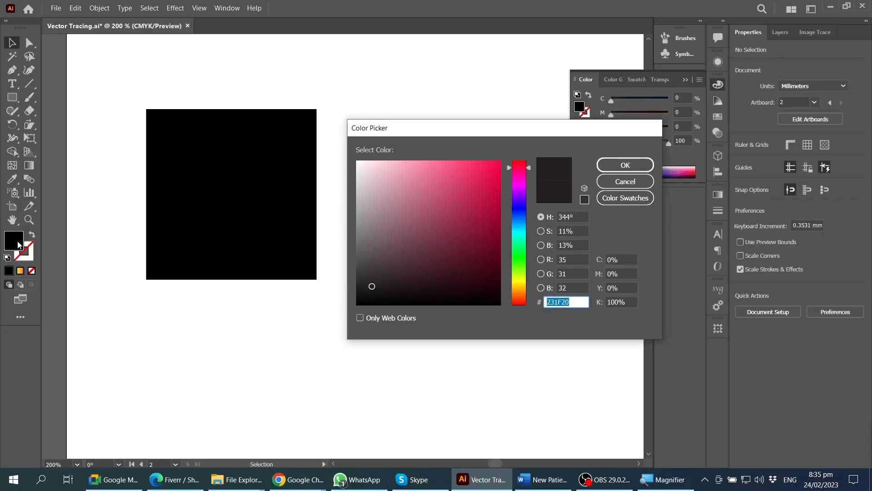
{"action": "left_click_drag", "start_coordinate": [519, 217], "coordinate": [522, 224]}
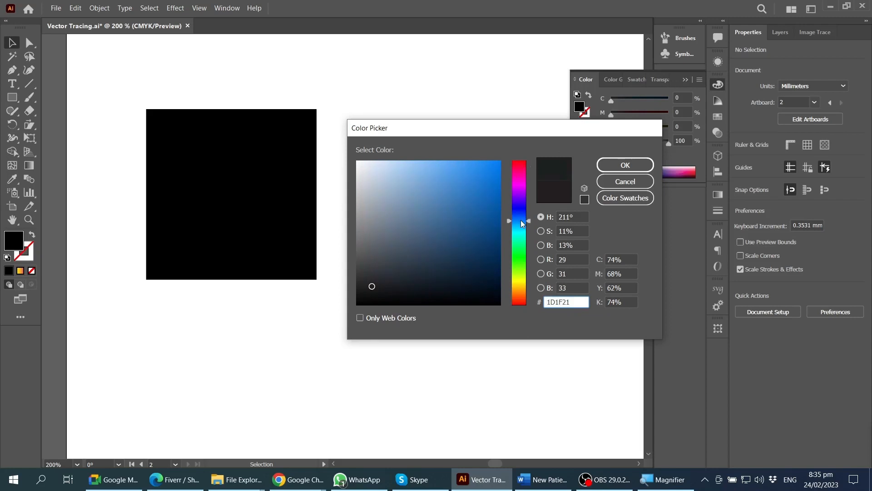
{"action": "left_click_drag", "start_coordinate": [475, 184], "coordinate": [507, 159]}
{"action": "left_click", "coordinate": [613, 167]}
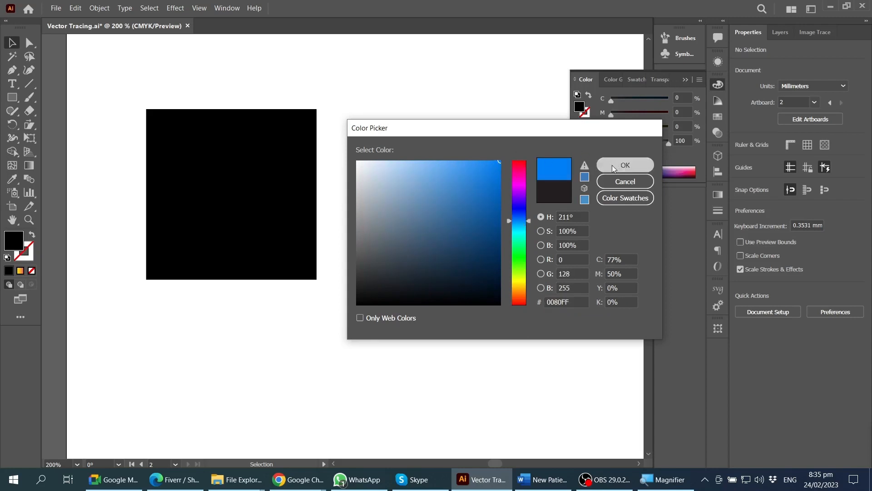
- Set the stroke color to golden yellow, about C=9 M=30 Y=100 K=0, and make the fill active again
{"action": "double_click", "coordinate": [30, 252]}
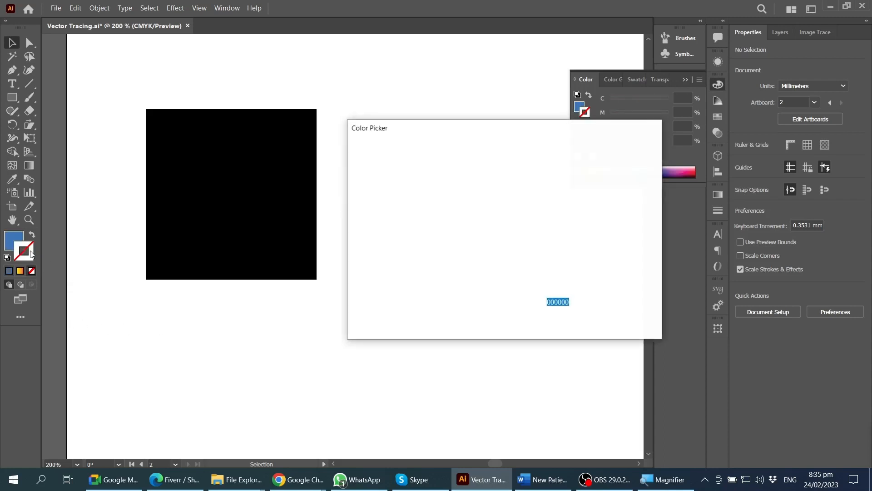
{"action": "type", "text": "C69700"}
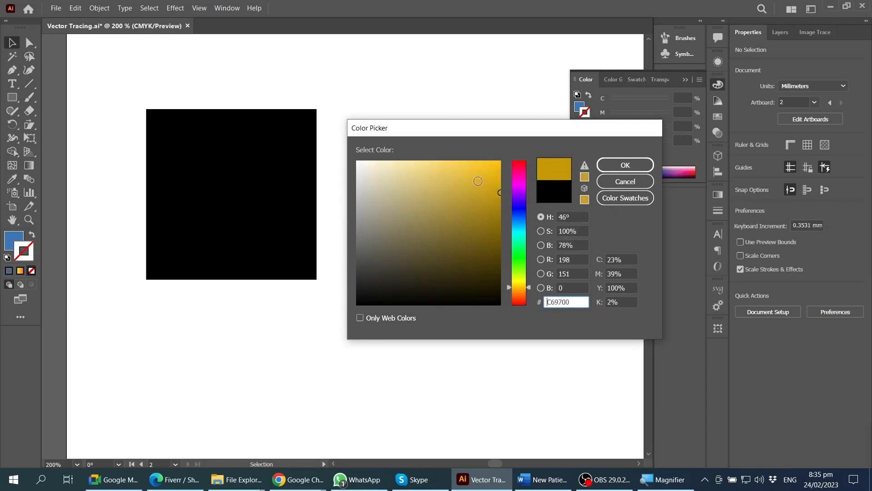
{"action": "key", "text": "Return"}
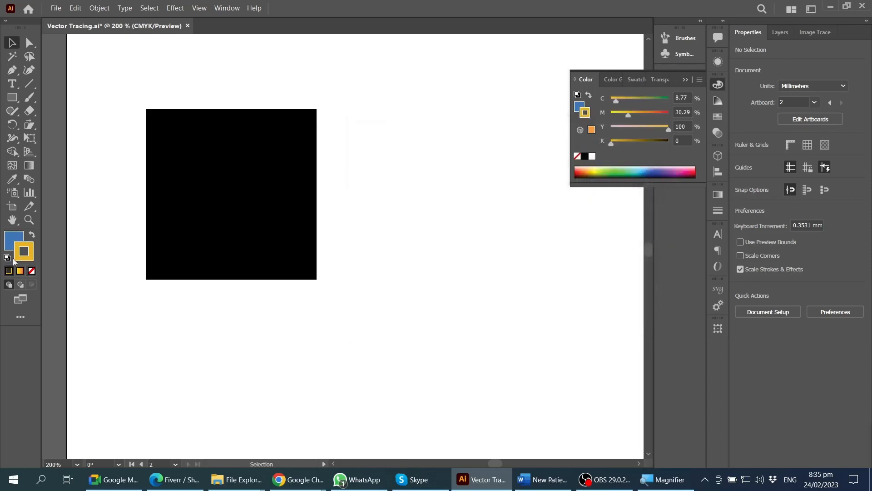
{"action": "left_click", "coordinate": [18, 238]}
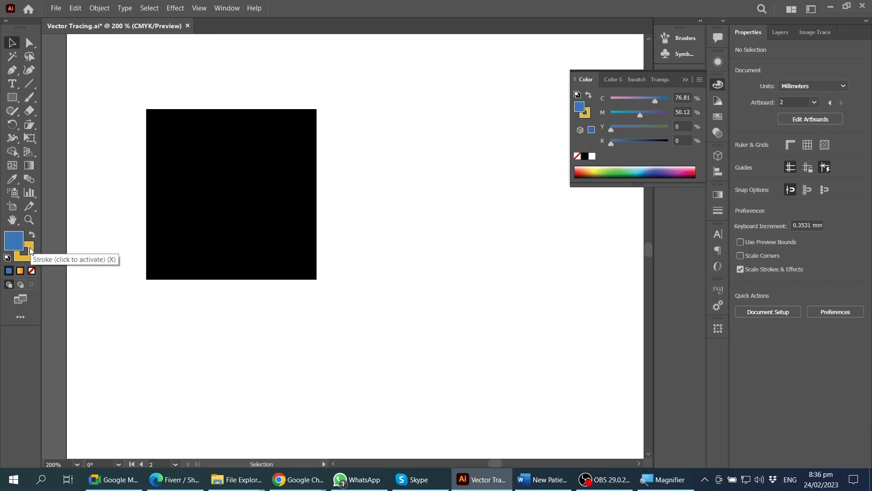
- Draw a blue rectangle with a golden outline, about 40 by 38 mm, beside the black square and inspect its edge
{"action": "left_click", "coordinate": [12, 97]}
{"action": "left_click_drag", "start_coordinate": [361, 179], "coordinate": [507, 317]}
{"action": "scroll", "coordinate": [526, 269], "scroll_direction": "up", "scroll_amount": 3}
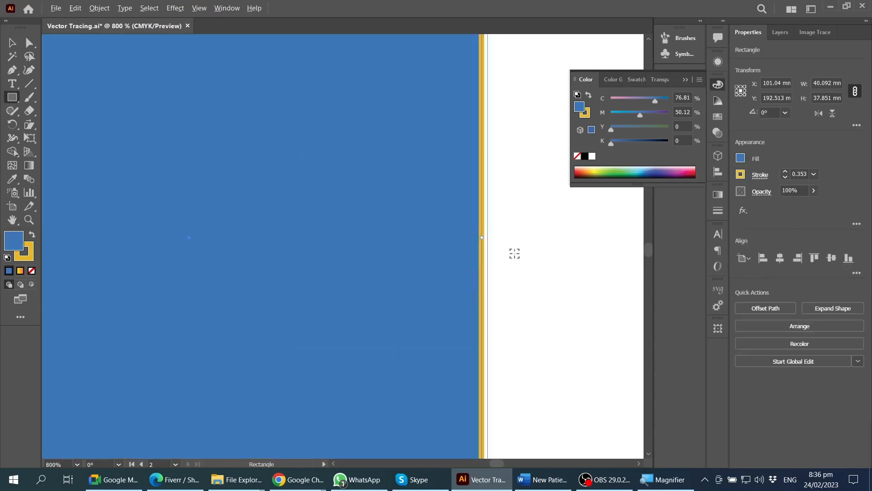
{"action": "scroll", "coordinate": [483, 234], "scroll_direction": "down", "scroll_amount": 2}
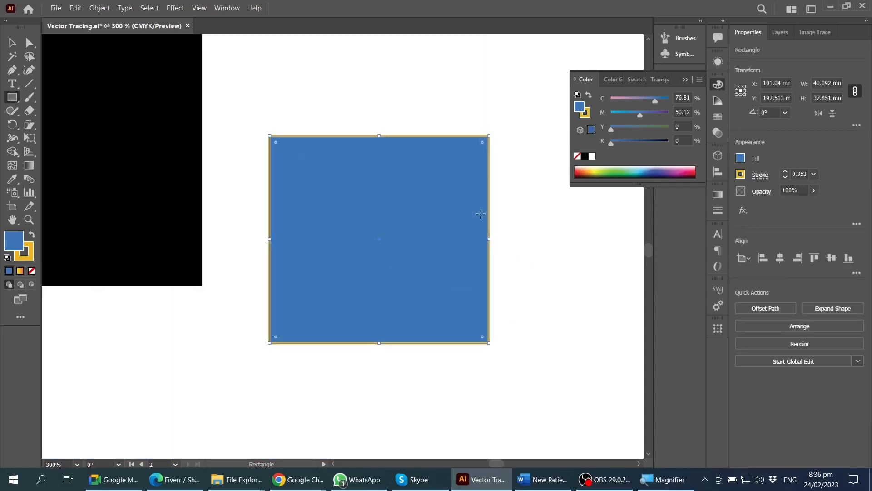
{"action": "scroll", "coordinate": [217, 301], "scroll_direction": "down", "scroll_amount": 1}
- Delete the blue rectangle with the golden outline
{"action": "left_click", "coordinate": [12, 43]}
{"action": "mouse_move", "coordinate": [301, 164]}
{"action": "left_mouse_down"}
{"action": "mouse_move", "coordinate": [321, 211]}
{"action": "mouse_move", "coordinate": [393, 316]}
{"action": "left_mouse_up"}
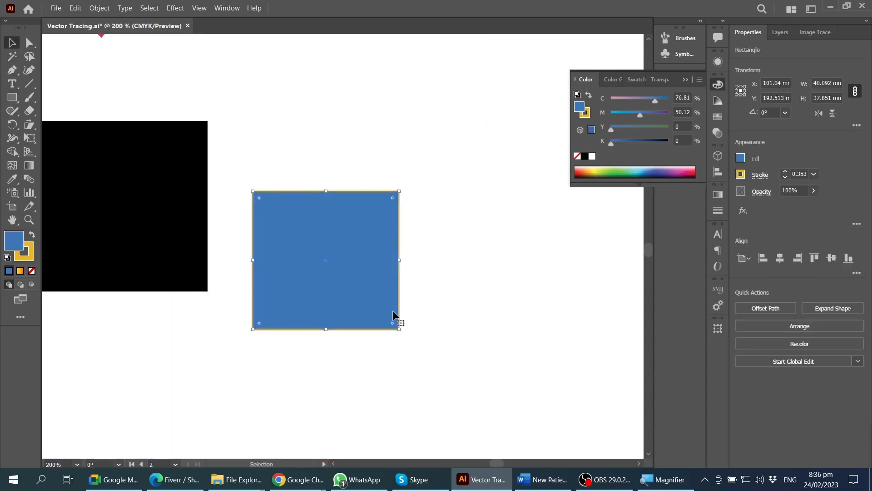
{"action": "key", "text": "Delete"}
{"action": "scroll", "coordinate": [376, 294], "scroll_direction": "left", "scroll_amount": 4}
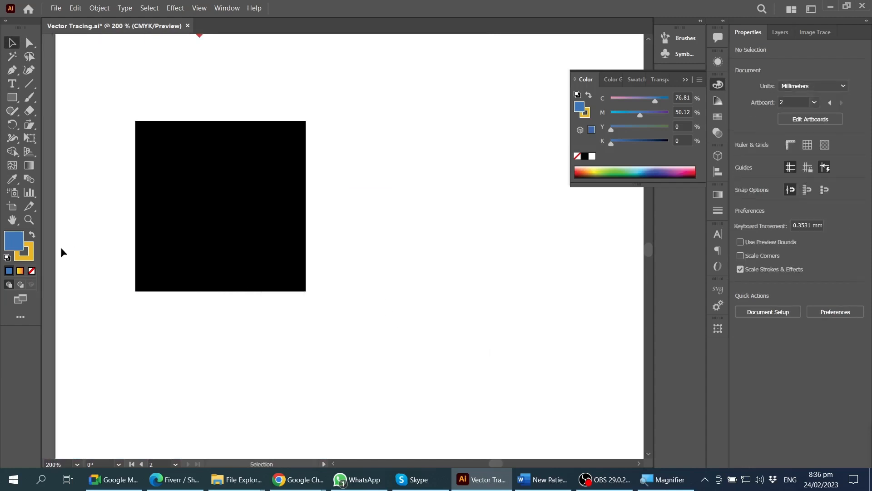
- Set the fill color to black and the stroke to none, leaving the fill active
{"action": "double_click", "coordinate": [13, 244]}
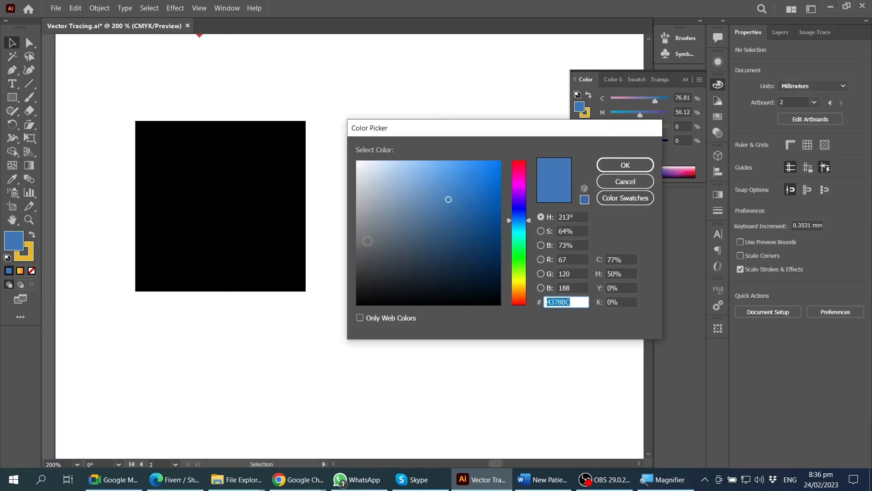
{"action": "left_click", "coordinate": [358, 304]}
{"action": "left_click", "coordinate": [626, 165]}
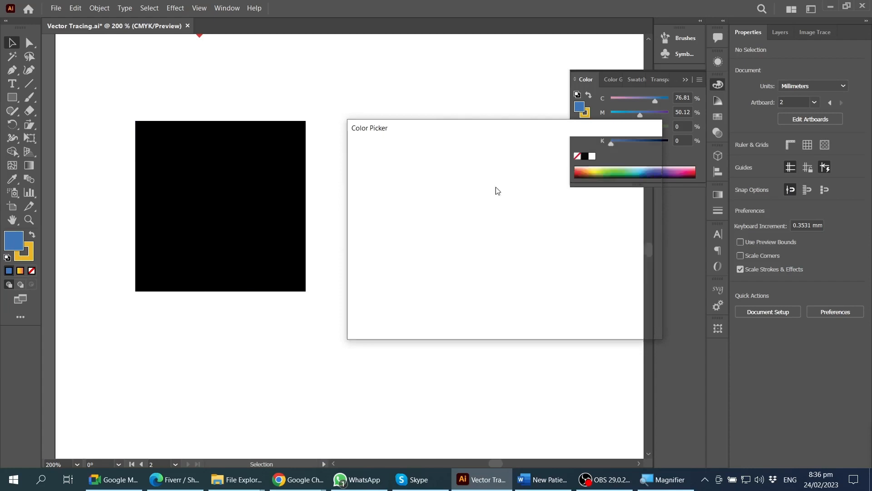
{"action": "left_click", "coordinate": [29, 253]}
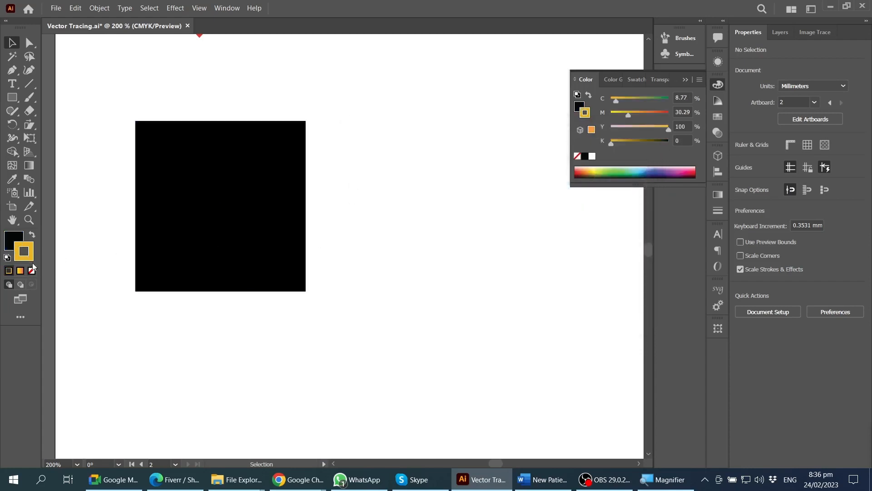
{"action": "left_click", "coordinate": [31, 271]}
{"action": "left_click", "coordinate": [14, 241]}
{"action": "scroll", "coordinate": [401, 258], "scroll_direction": "left", "scroll_amount": 7}
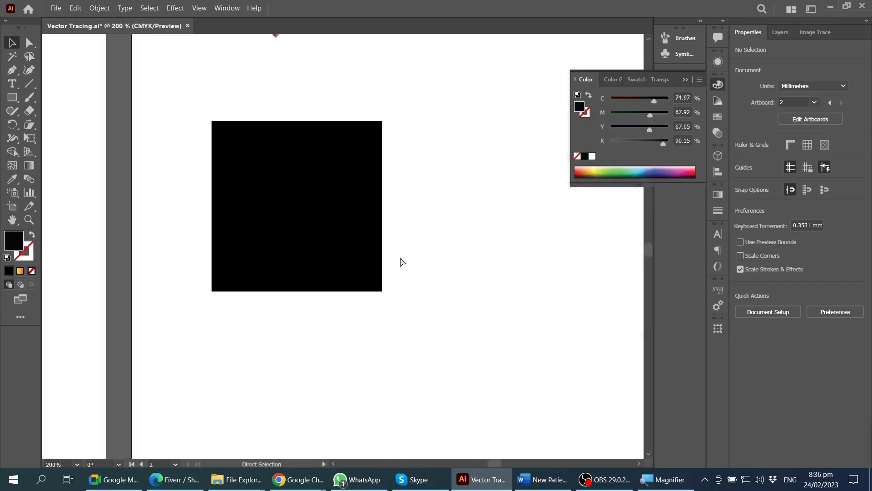
- Move the black square to about X 39.5 mm, Y 175.2 mm, beneath the first flower
{"action": "scroll", "coordinate": [401, 258], "scroll_direction": "up", "scroll_amount": 2}
{"action": "left_click", "coordinate": [324, 215]}
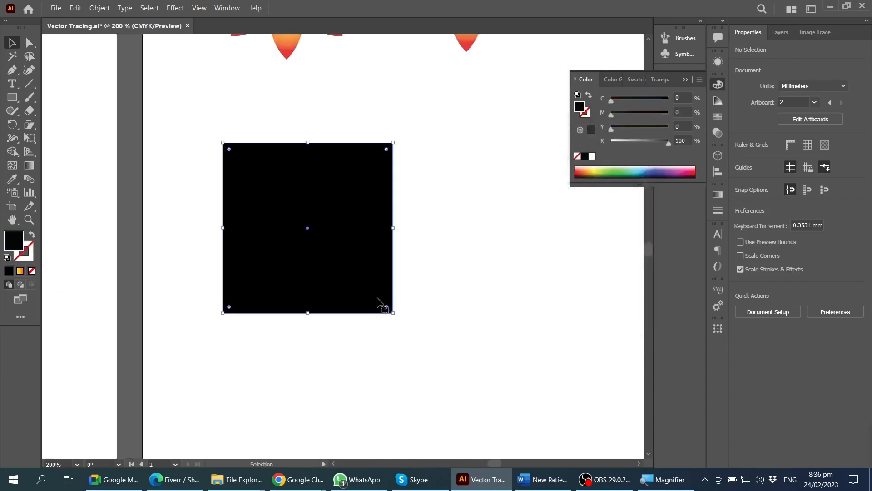
{"action": "left_click_drag", "start_coordinate": [382, 304], "coordinate": [360, 292]}
{"action": "scroll", "coordinate": [403, 298], "scroll_direction": "up", "scroll_amount": 3}
{"action": "scroll", "coordinate": [405, 303], "scroll_direction": "up", "scroll_amount": 5}
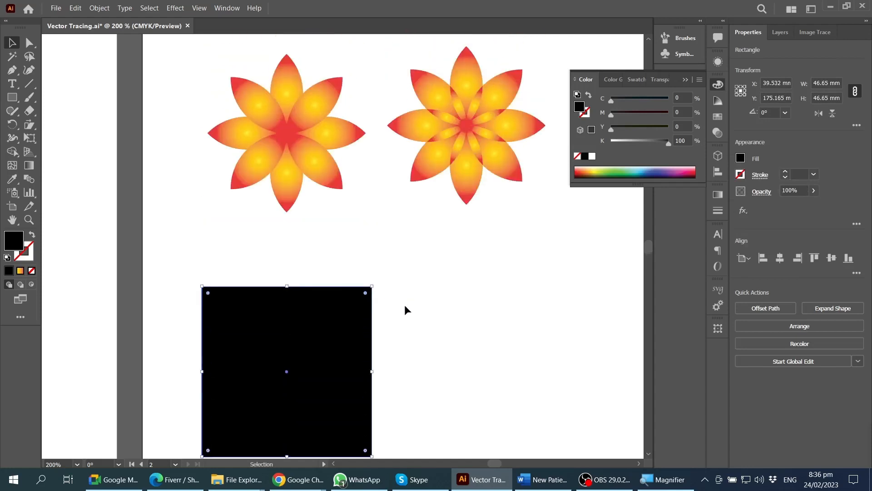
{"action": "scroll", "coordinate": [377, 255], "scroll_direction": "down", "scroll_amount": 3}
{"action": "scroll", "coordinate": [381, 265], "scroll_direction": "down", "scroll_amount": 3}
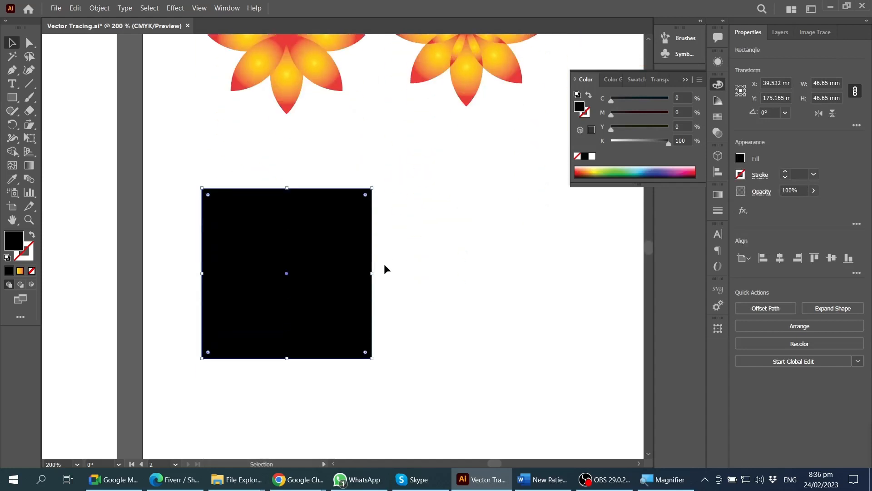
- Detach Swatches from the Color group as a floating window near the black square and collapse the remaining group
{"action": "left_click", "coordinate": [685, 80]}
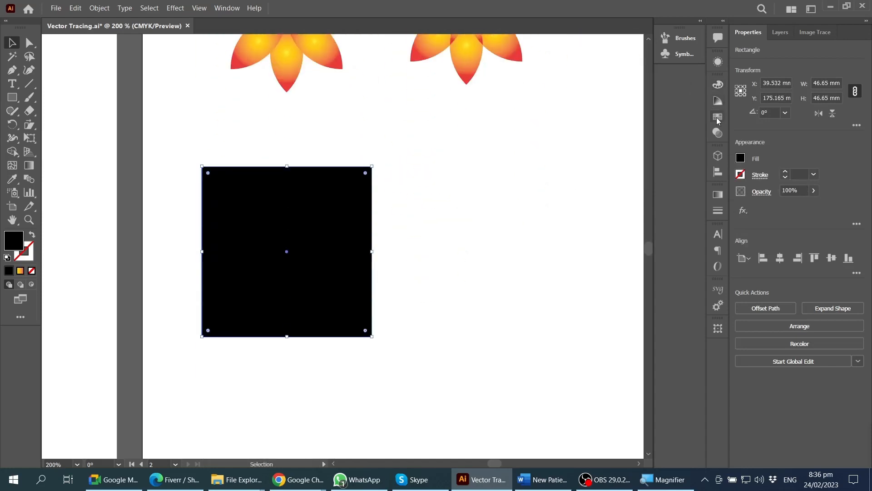
{"action": "left_click", "coordinate": [718, 116]}
{"action": "left_click_drag", "start_coordinate": [636, 80], "coordinate": [502, 94]}
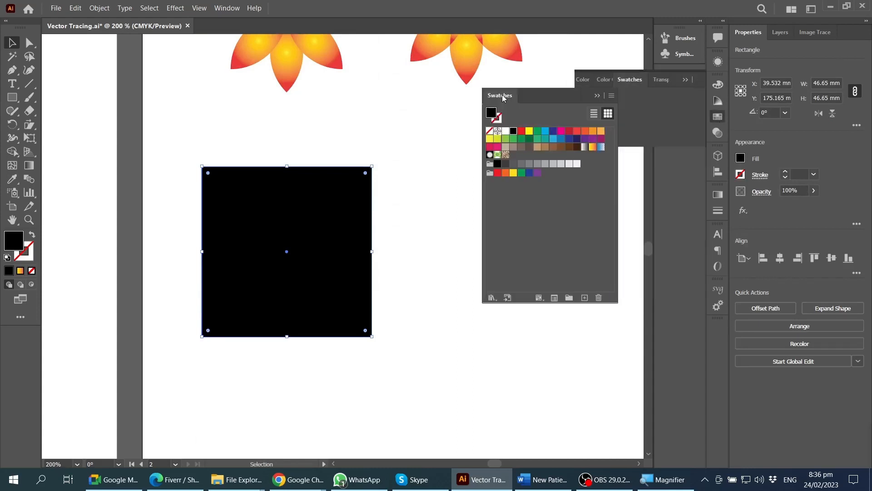
{"action": "left_click", "coordinate": [685, 81]}
{"action": "mouse_move", "coordinate": [569, 94]}
{"action": "left_mouse_down"}
{"action": "mouse_move", "coordinate": [558, 80]}
{"action": "mouse_move", "coordinate": [573, 83]}
{"action": "left_mouse_up"}
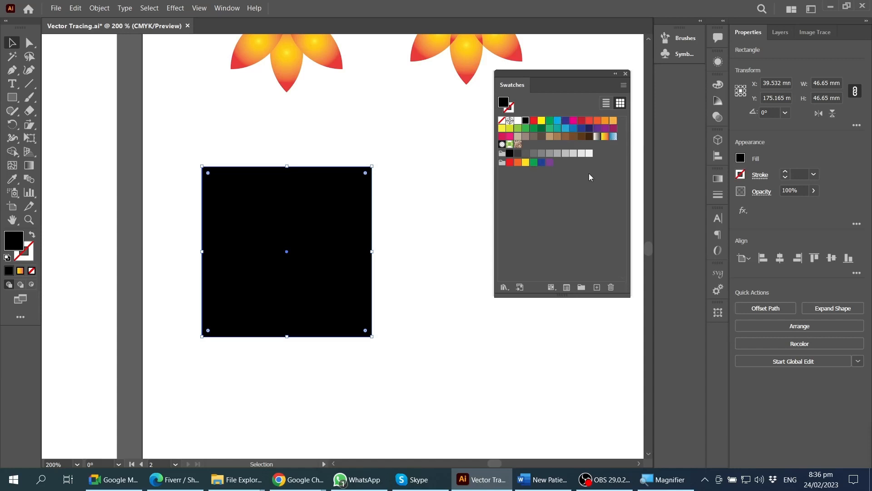
- Display the swatches in Large List View and browse the list of colors
{"action": "left_click", "coordinate": [624, 86]}
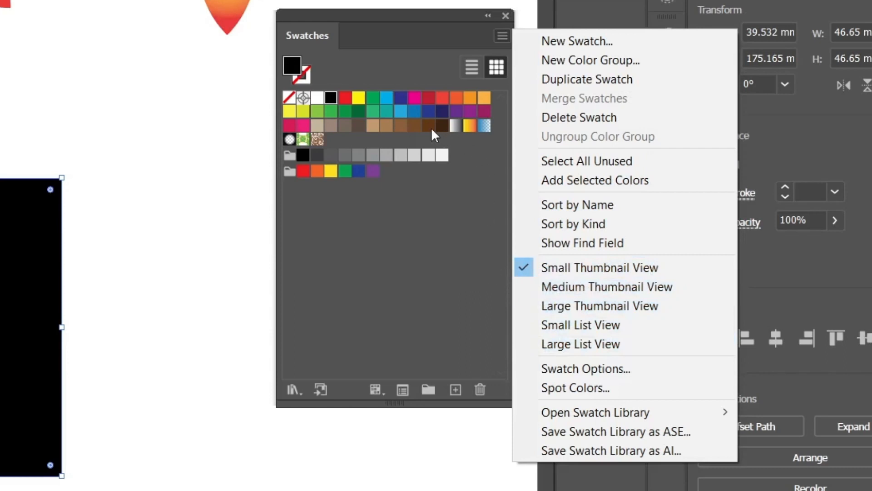
{"action": "left_click", "coordinate": [458, 233]}
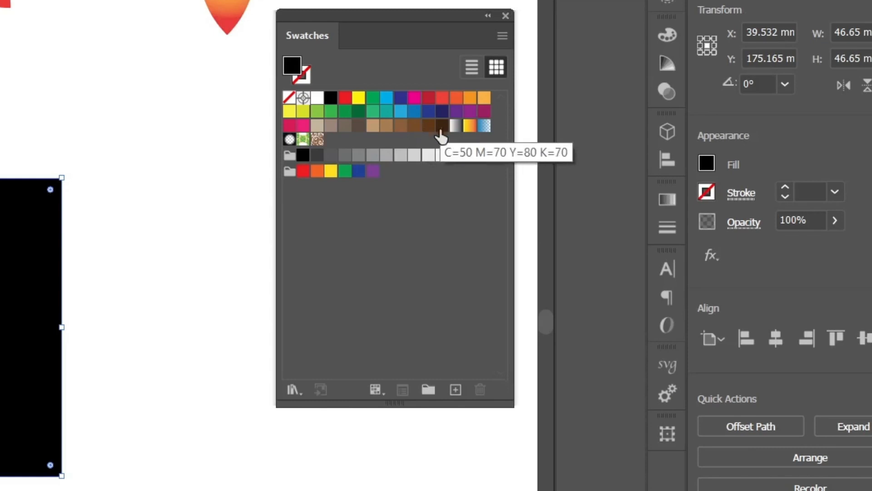
{"action": "left_click", "coordinate": [502, 36]}
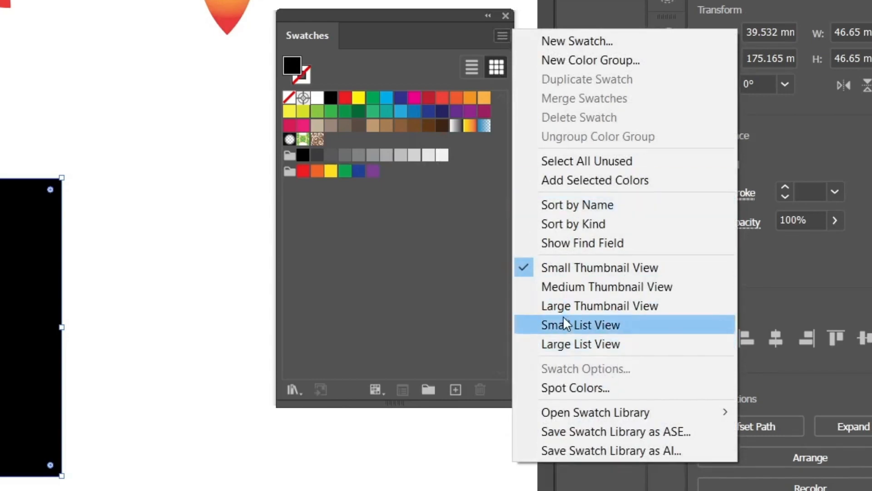
{"action": "left_click", "coordinate": [559, 352]}
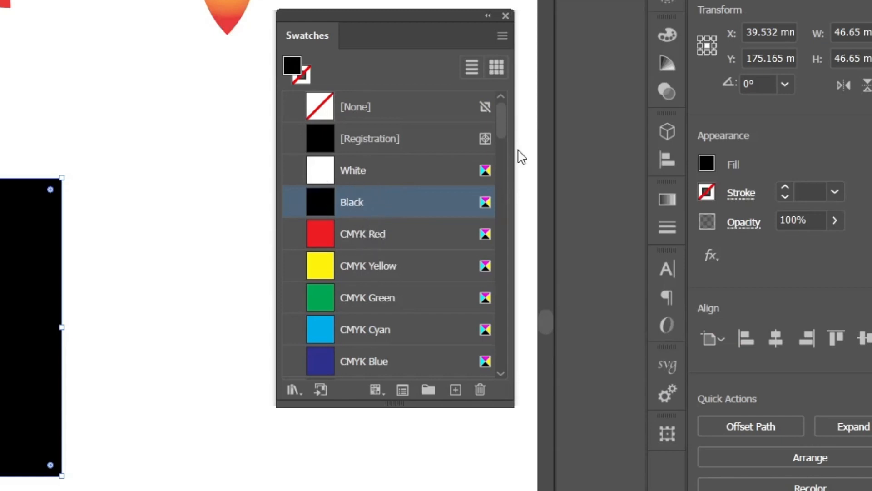
{"action": "left_click_drag", "start_coordinate": [502, 111], "coordinate": [481, 183]}
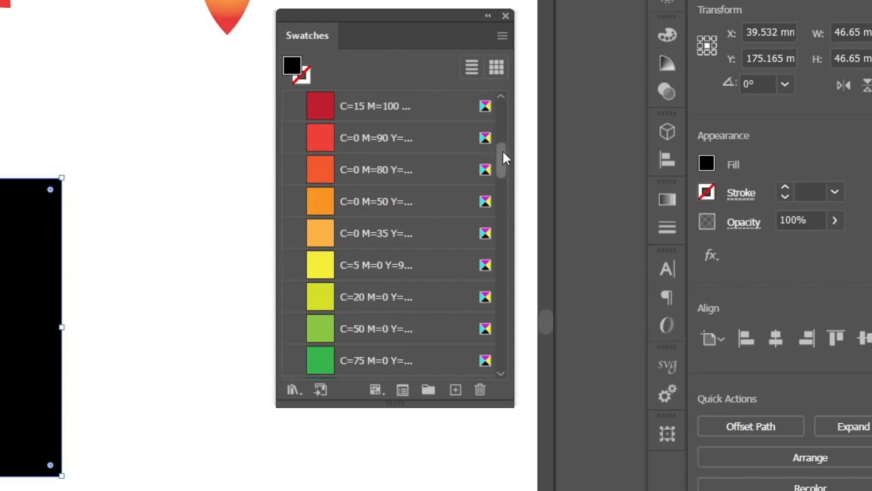
- Browse the swatch list, switch it to Large Thumbnail View, and lengthen and reposition the Swatches window clear of the square
{"action": "left_click_drag", "start_coordinate": [502, 151], "coordinate": [504, 352]}
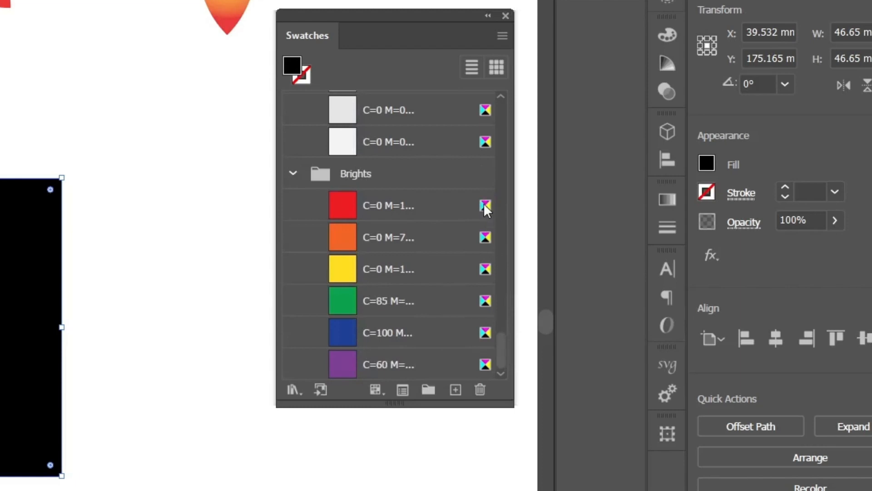
{"action": "left_click_drag", "start_coordinate": [503, 353], "coordinate": [502, 97]}
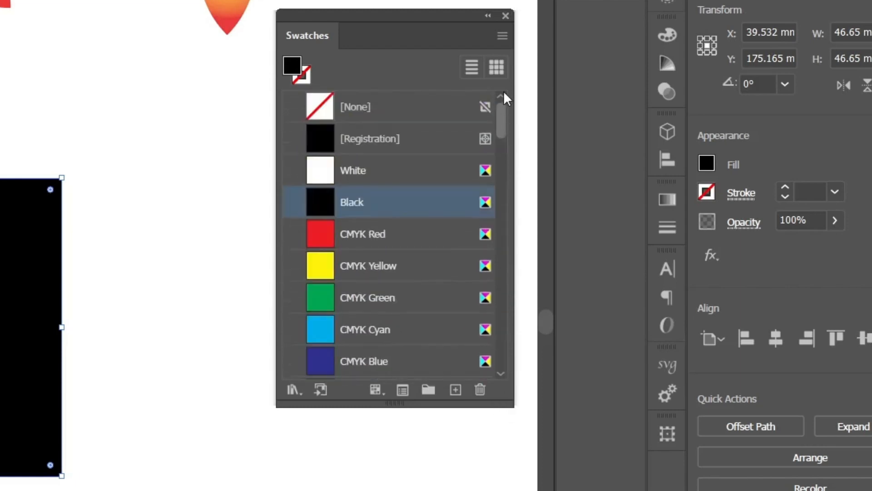
{"action": "left_click", "coordinate": [502, 36]}
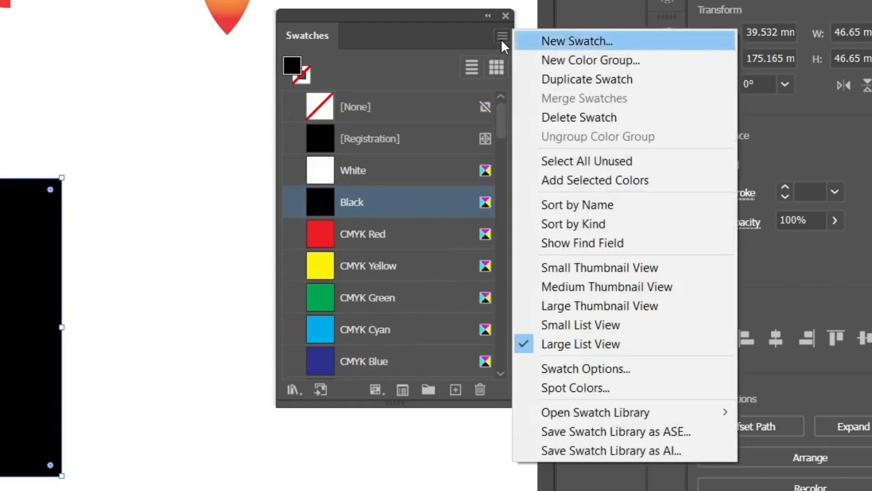
{"action": "left_click", "coordinate": [579, 312]}
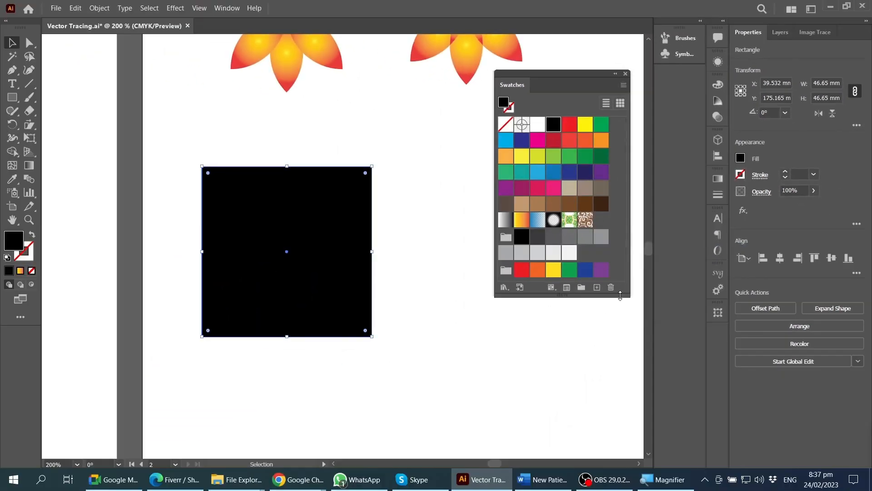
{"action": "left_click_drag", "start_coordinate": [620, 303], "coordinate": [624, 456]}
{"action": "left_click", "coordinate": [588, 67]}
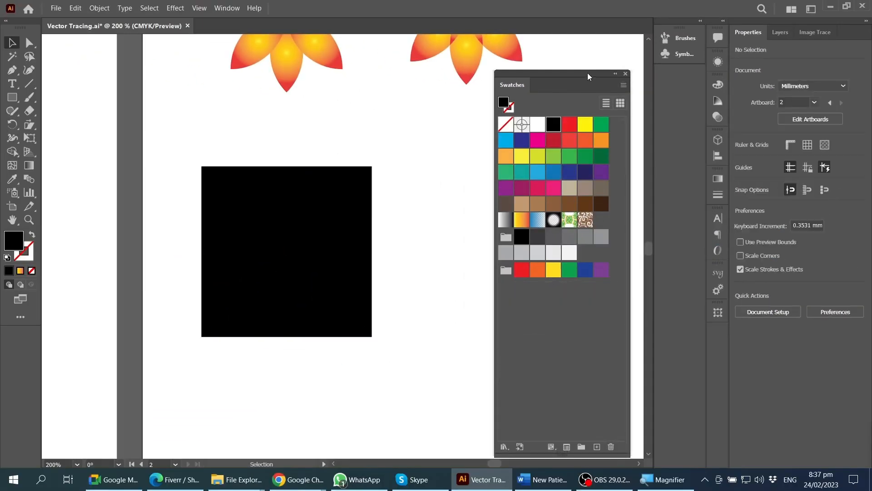
{"action": "left_click_drag", "start_coordinate": [587, 74], "coordinate": [601, 73]}
- Fill the black square with the White, Black gradient swatch
{"action": "left_click", "coordinate": [345, 246]}
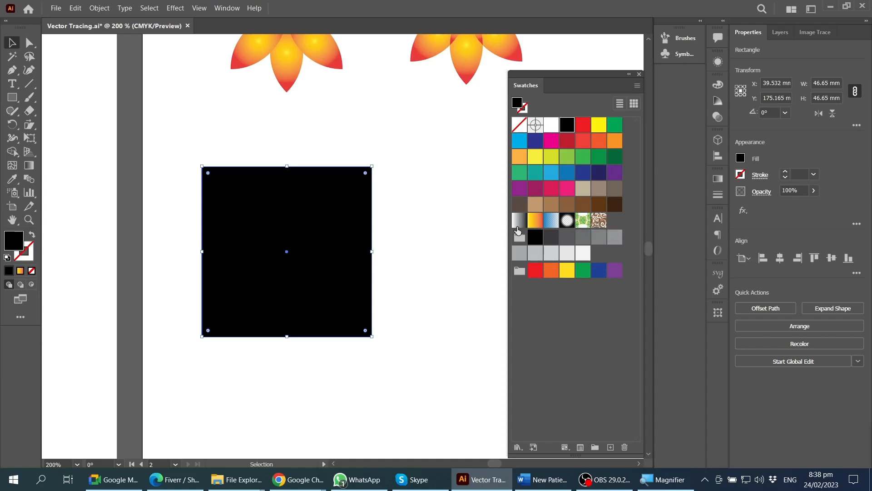
{"action": "scroll", "coordinate": [335, 279], "scroll_direction": "right", "scroll_amount": 2}
{"action": "scroll", "coordinate": [326, 269], "scroll_direction": "down", "scroll_amount": 2, "text": "alt"}
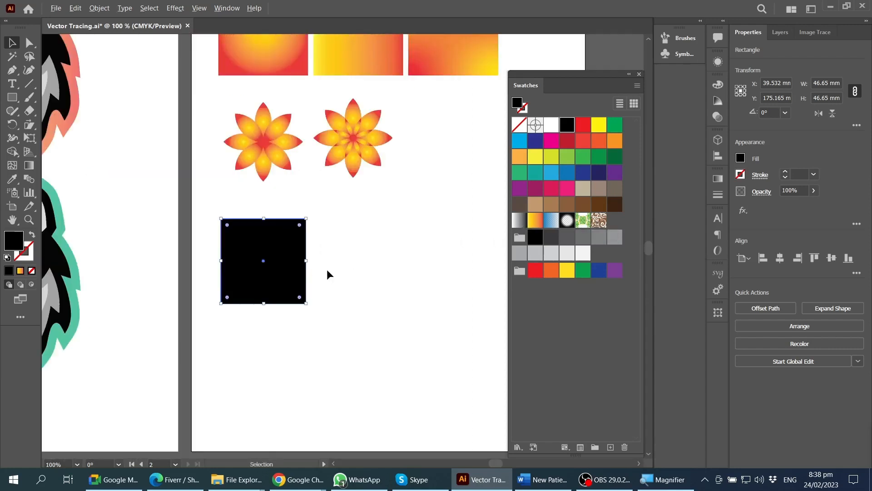
{"action": "scroll", "coordinate": [328, 271], "scroll_direction": "right", "scroll_amount": 2}
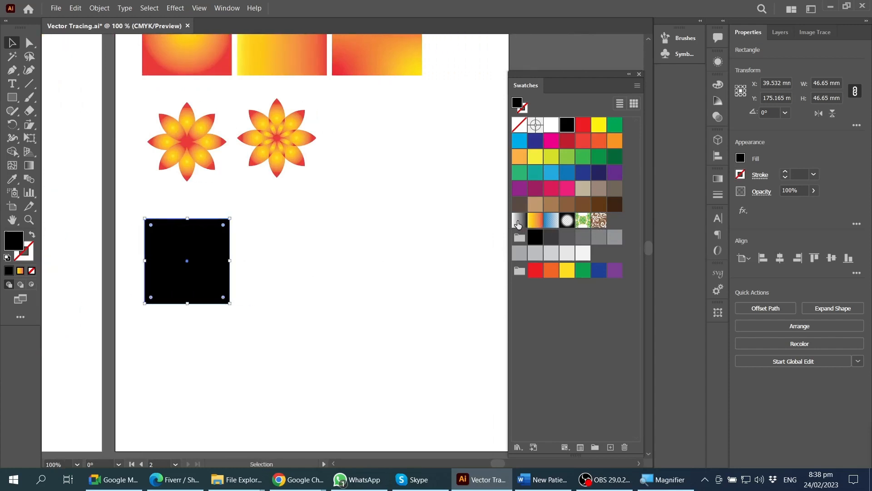
{"action": "left_click", "coordinate": [518, 221]}
{"action": "left_click", "coordinate": [317, 247]}
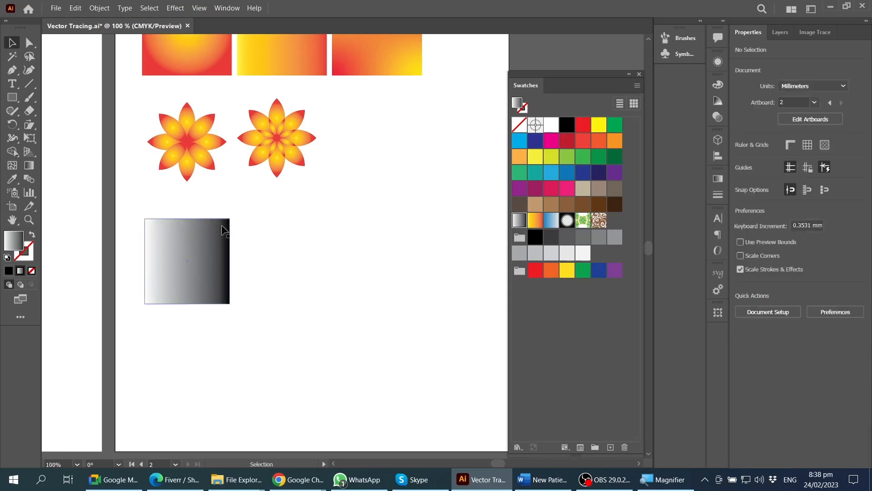
{"action": "left_click", "coordinate": [200, 233]}
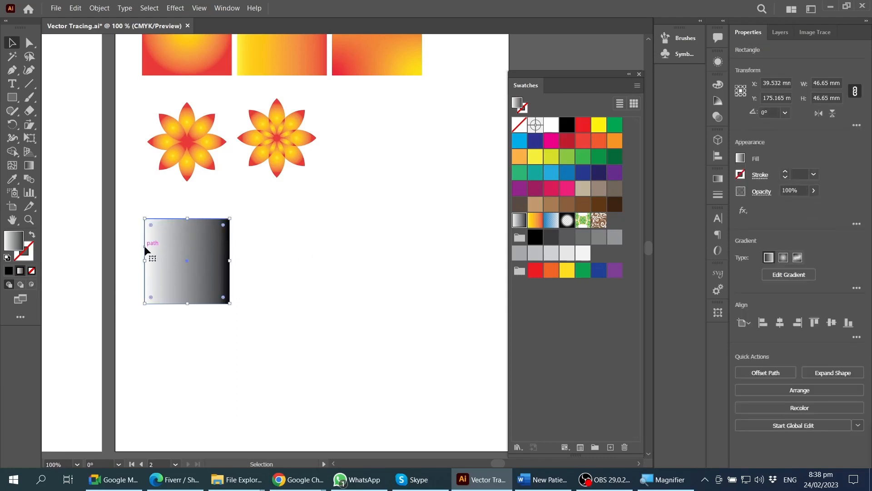
{"action": "key", "text": "ctrl+plus"}
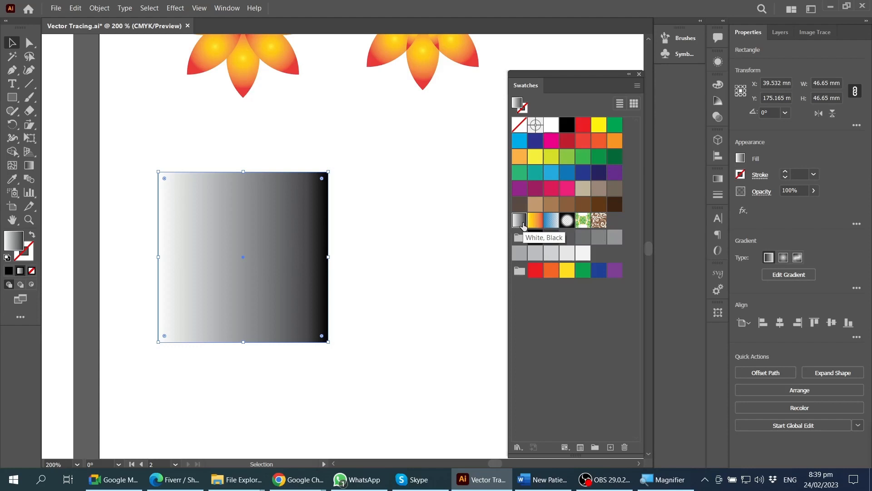
{"action": "left_click", "coordinate": [637, 86]}
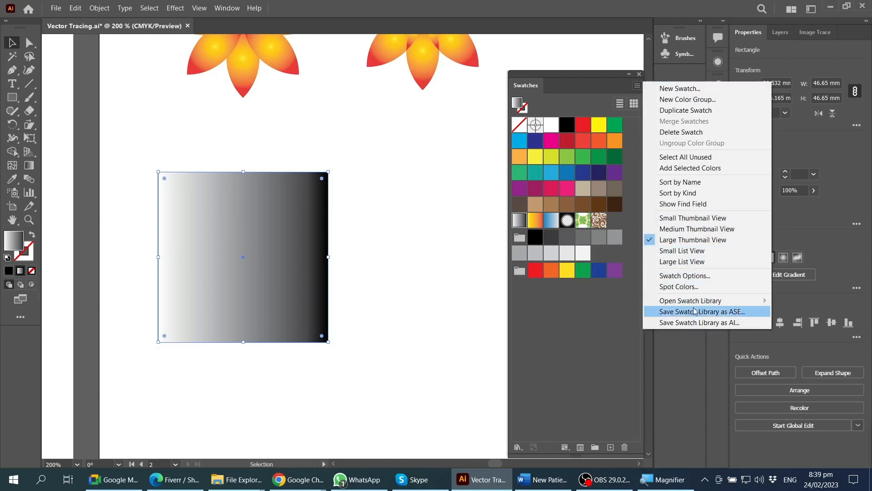
{"action": "mouse_move", "coordinate": [693, 300]}
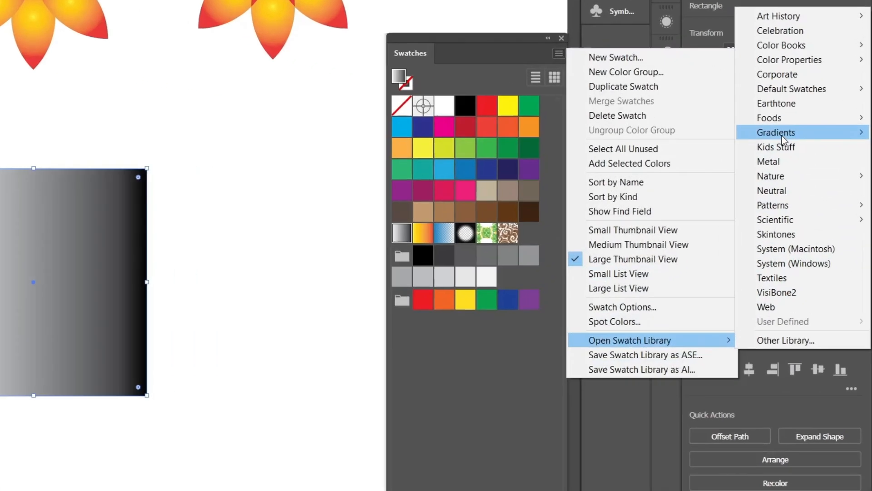
{"action": "mouse_move", "coordinate": [782, 137]}
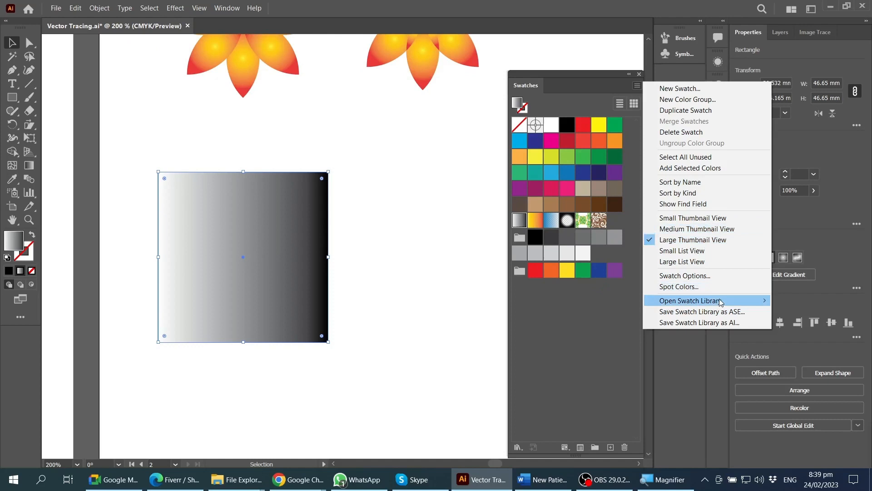
{"action": "mouse_move", "coordinate": [721, 303]}
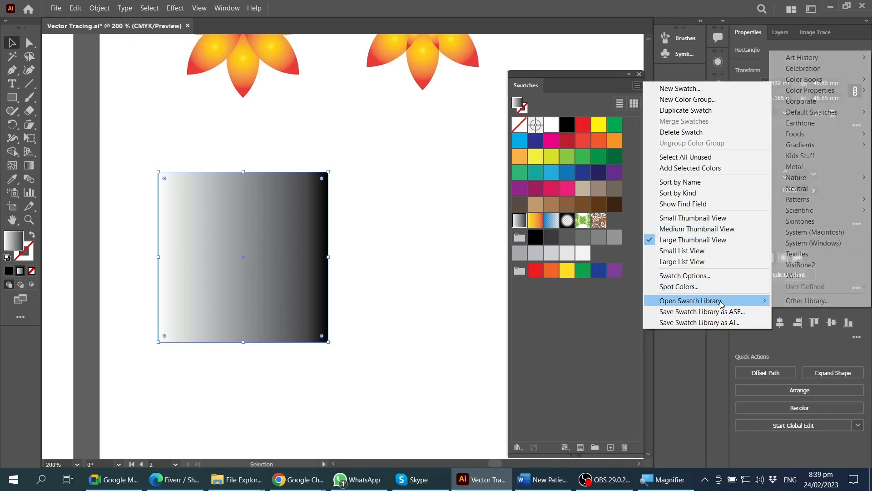
{"action": "mouse_move", "coordinate": [810, 148]}
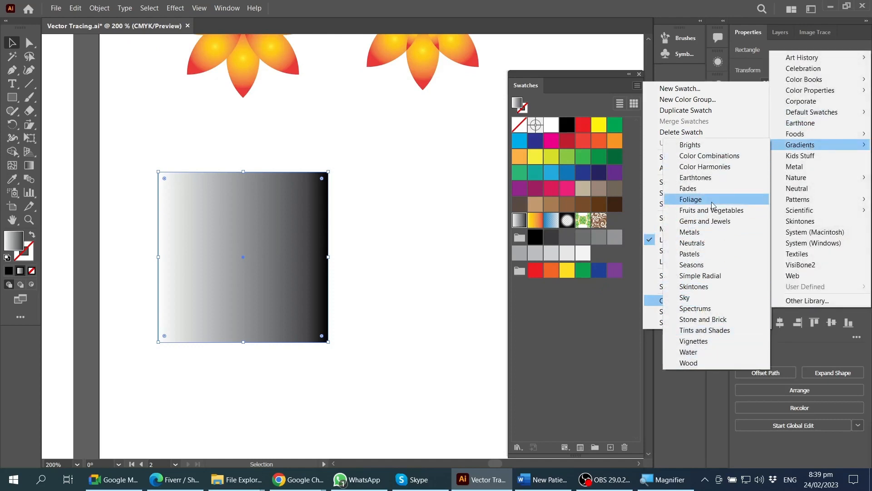
{"action": "left_click", "coordinate": [690, 231]}
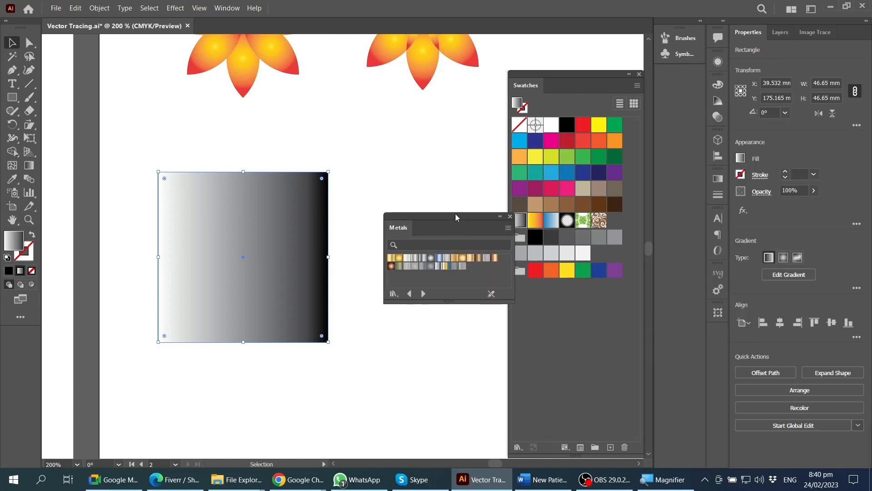
{"action": "left_click", "coordinate": [510, 218]}
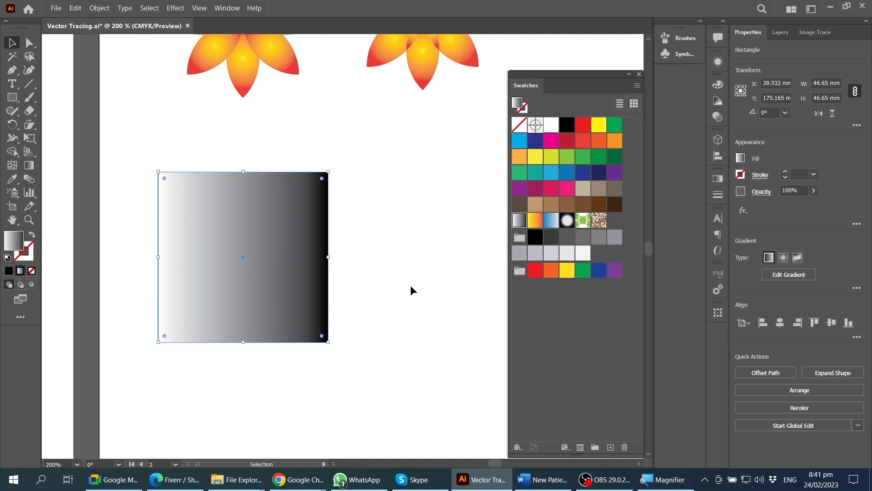
- Open the Metals swatch library from the Gradients collection
{"action": "left_click", "coordinate": [638, 86]}
{"action": "mouse_move", "coordinate": [694, 304]}
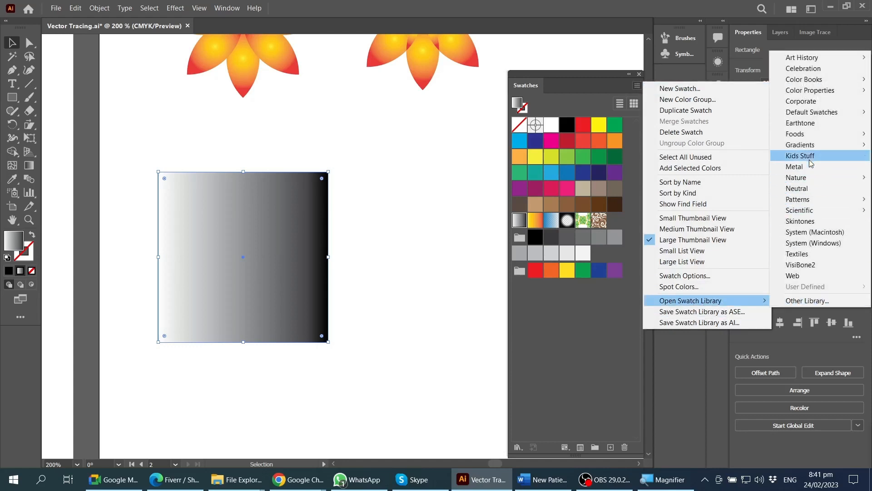
{"action": "mouse_move", "coordinate": [793, 146]}
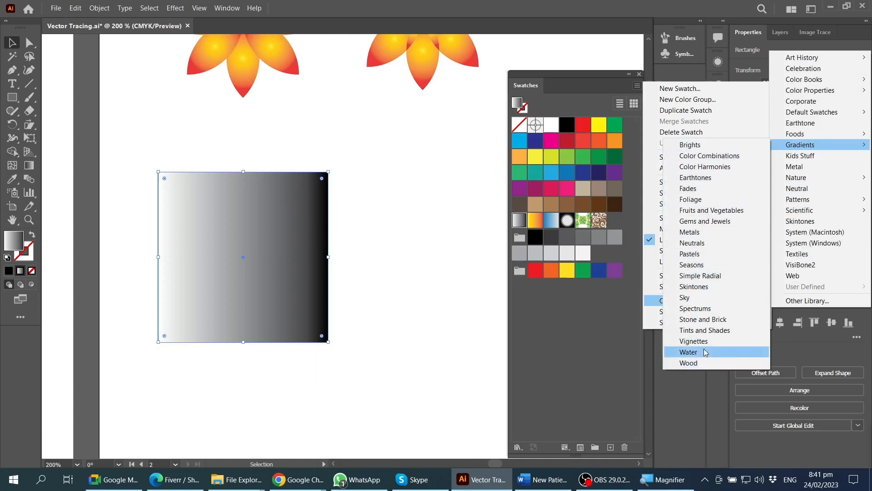
{"action": "left_click", "coordinate": [702, 233]}
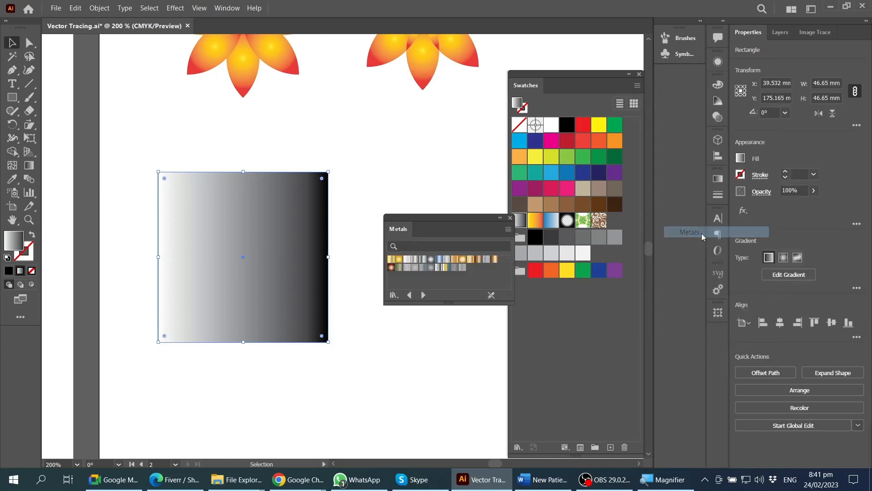
- Show the Metals library in Large Thumbnail View, make its window taller and move it partly over the Swatches window
{"action": "left_click", "coordinate": [508, 229]}
{"action": "left_click", "coordinate": [548, 305]}
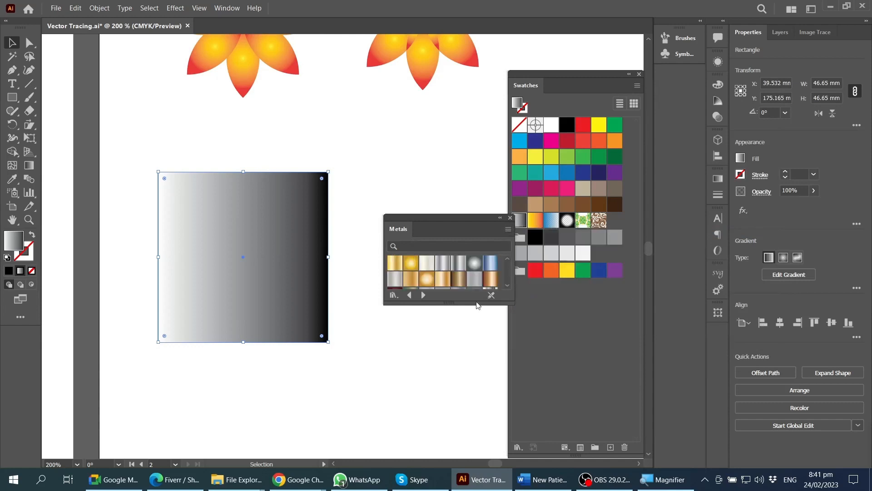
{"action": "left_click_drag", "start_coordinate": [449, 303], "coordinate": [449, 379]}
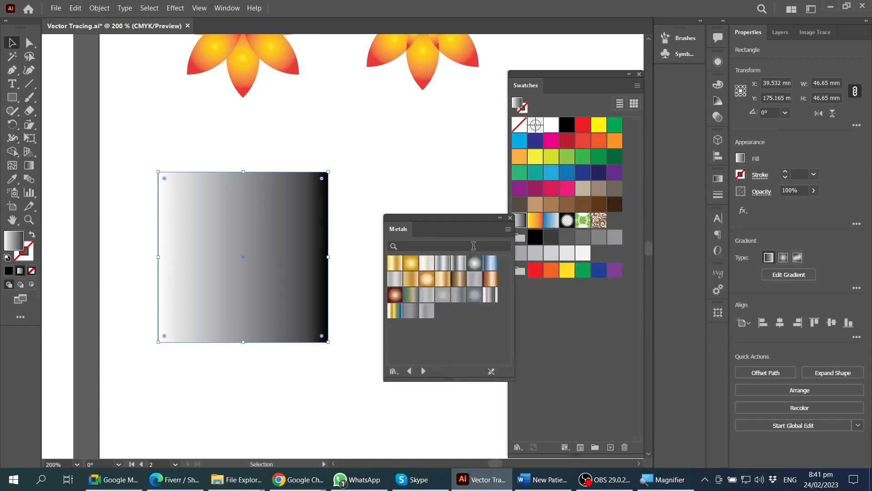
{"action": "left_click_drag", "start_coordinate": [469, 219], "coordinate": [527, 150]}
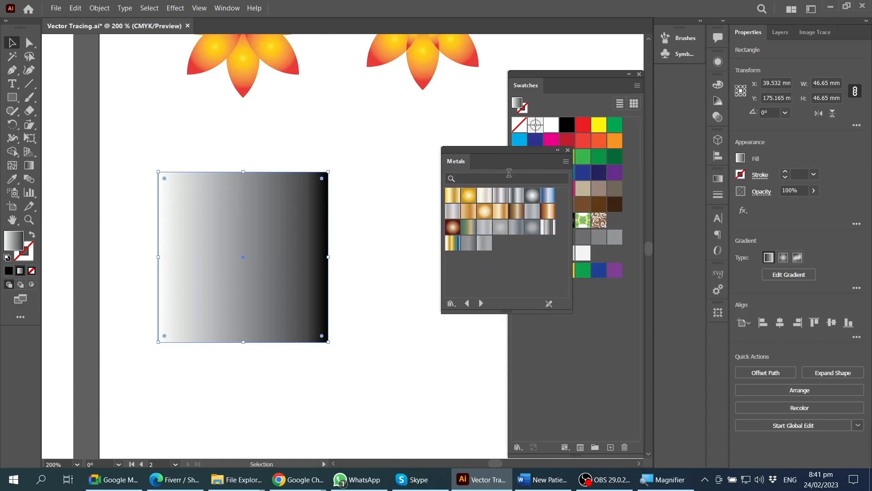
- Reshape the gradient square into a tall bar about 9.4 mm wide and 122.4 mm high, placed at about X 83.4 mm, Y 206.8 mm
{"action": "left_click", "coordinate": [350, 253]}
{"action": "scroll", "coordinate": [322, 286], "scroll_direction": "down", "scroll_amount": 4}
{"action": "left_click", "coordinate": [303, 276]}
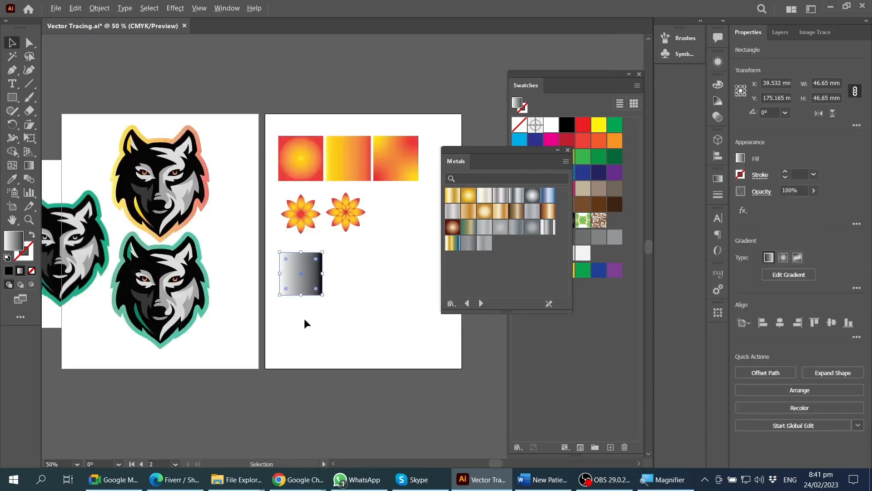
{"action": "scroll", "coordinate": [304, 319], "scroll_direction": "up", "scroll_amount": 1}
{"action": "left_click_drag", "start_coordinate": [328, 259], "coordinate": [281, 378]}
{"action": "left_click_drag", "start_coordinate": [287, 272], "coordinate": [357, 269]}
{"action": "scroll", "coordinate": [354, 289], "scroll_direction": "up", "scroll_amount": 3}
{"action": "left_click_drag", "start_coordinate": [396, 331], "coordinate": [373, 332]}
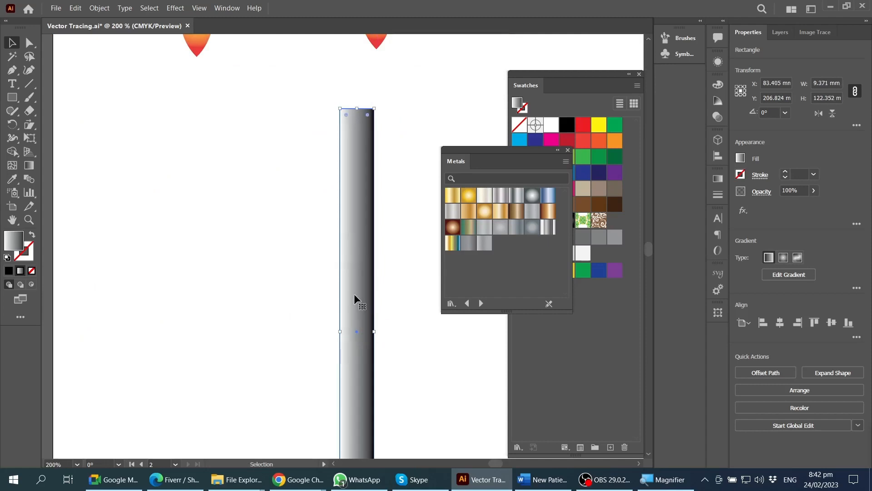
- Fill the tall bar with the silver linear gradient, the fourth swatch in the first row of the Metals library
{"action": "left_click", "coordinate": [500, 195]}
{"action": "left_click", "coordinate": [294, 286]}
{"action": "scroll", "coordinate": [301, 284], "scroll_direction": "down", "scroll_amount": 3}
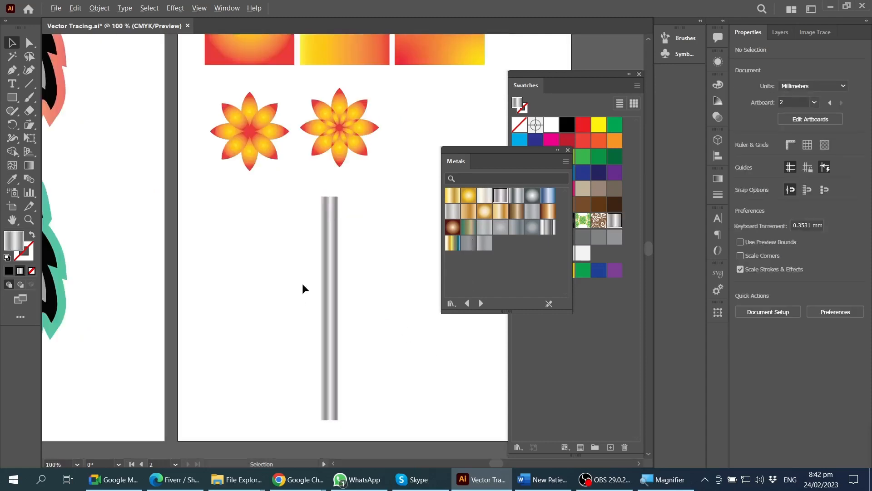
{"action": "scroll", "coordinate": [325, 274], "scroll_direction": "up", "scroll_amount": 2}
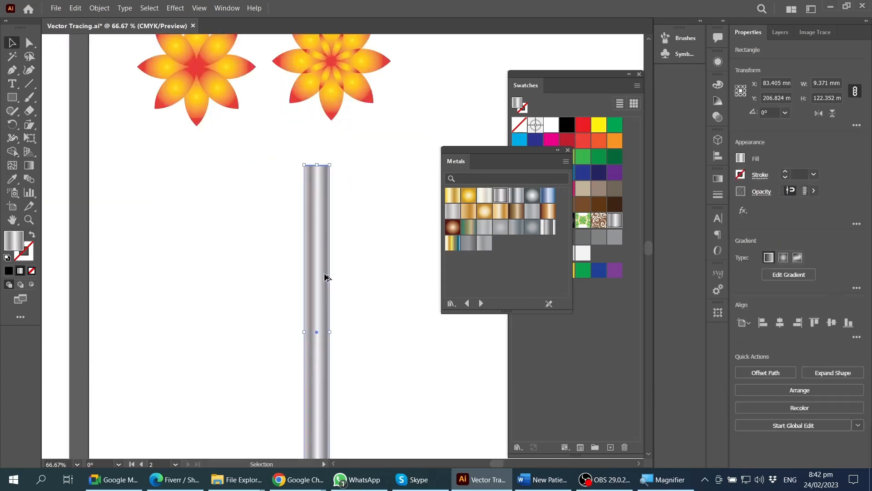
- Try the dark steel gradient beside the silver one on the bar, and fill it with the blue metallic gradient from the Metals library
{"action": "left_click", "coordinate": [324, 273]}
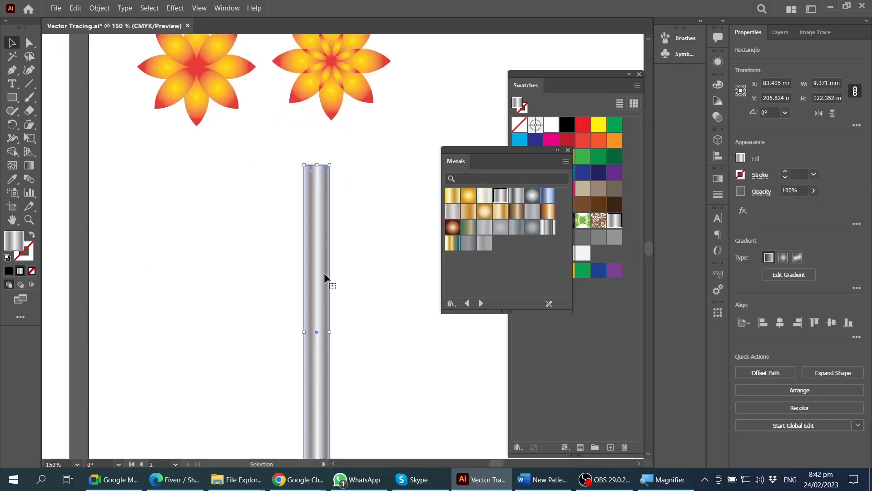
{"action": "left_click", "coordinate": [516, 195]}
{"action": "left_click", "coordinate": [548, 195]}
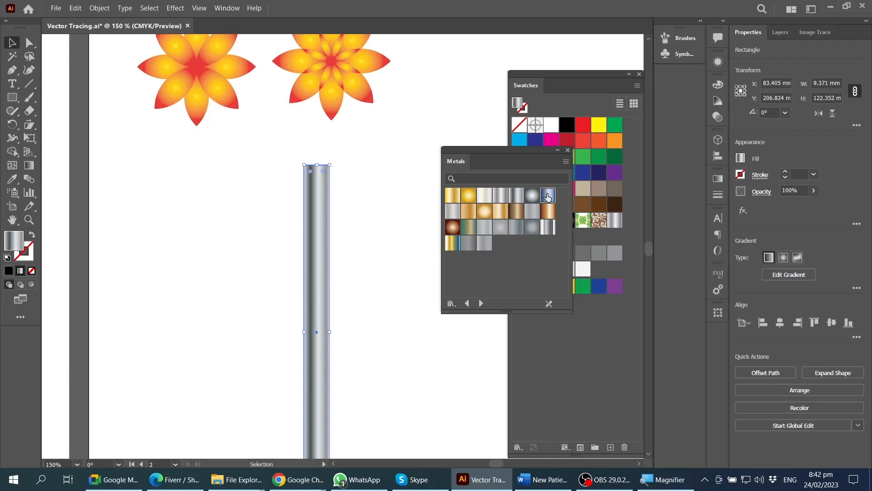
{"action": "left_click", "coordinate": [386, 249]}
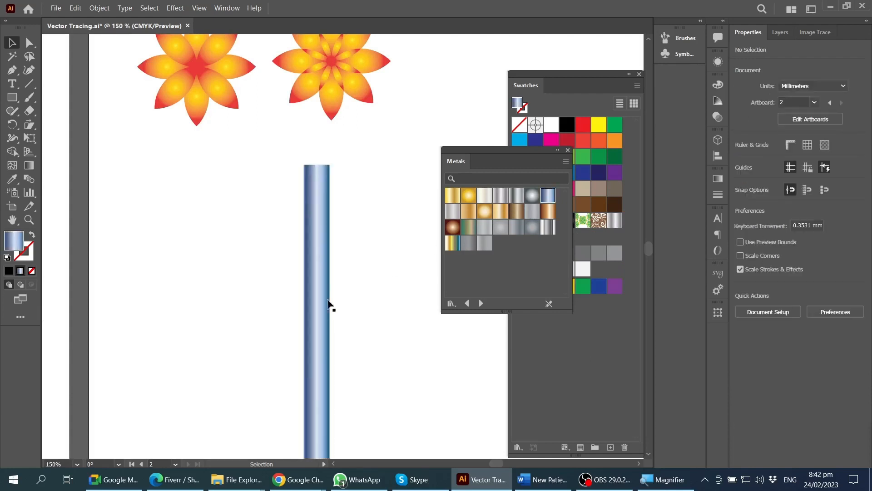
{"action": "left_click", "coordinate": [308, 220]}
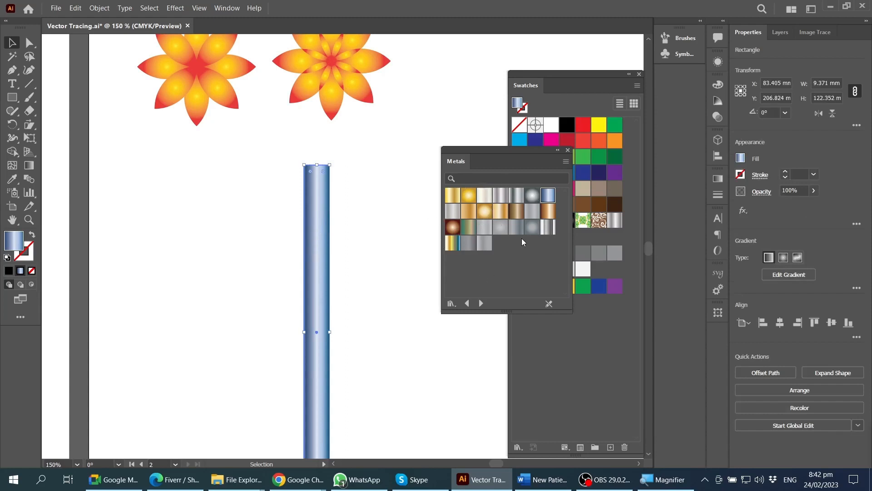
- Bring the Swatches window in front of the Metals library and inspect its gradient swatches and the full bar
{"action": "left_click", "coordinate": [614, 277]}
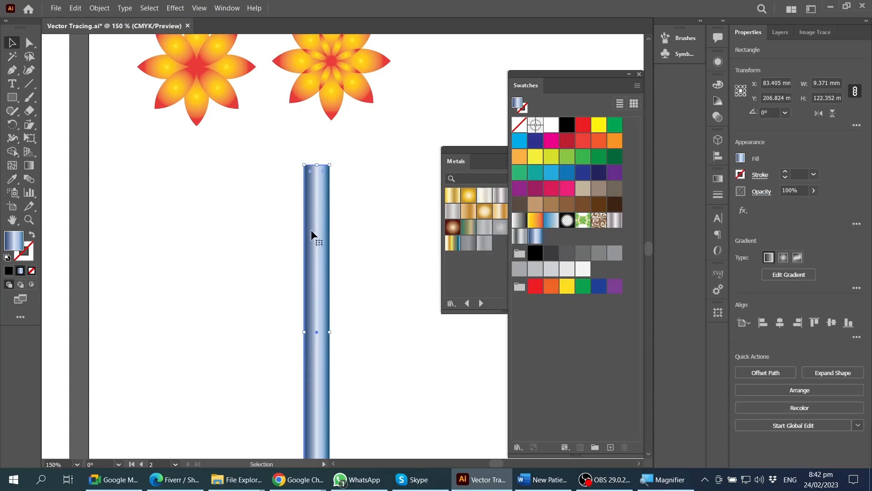
{"action": "scroll", "coordinate": [312, 233], "scroll_direction": "right", "scroll_amount": 1}
{"action": "scroll", "coordinate": [315, 249], "scroll_direction": "right", "scroll_amount": 2}
{"action": "scroll", "coordinate": [317, 248], "scroll_direction": "down", "scroll_amount": 2}
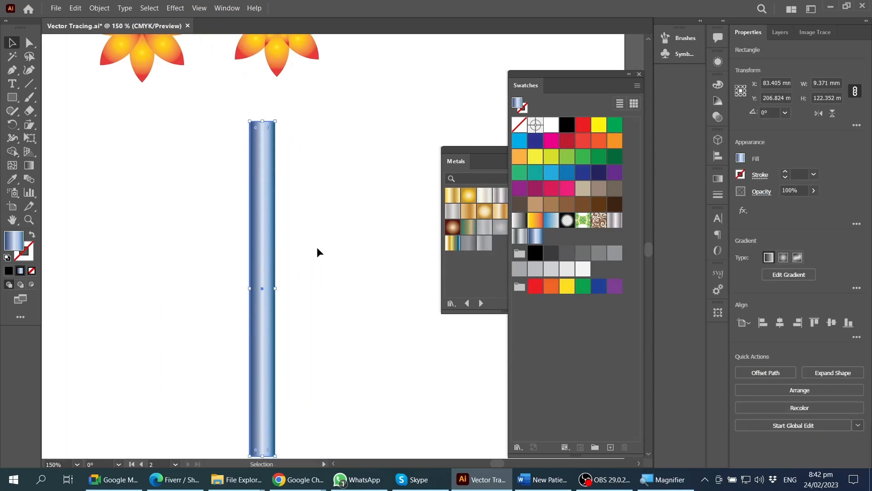
{"action": "scroll", "coordinate": [320, 254], "scroll_direction": "down", "scroll_amount": 1}
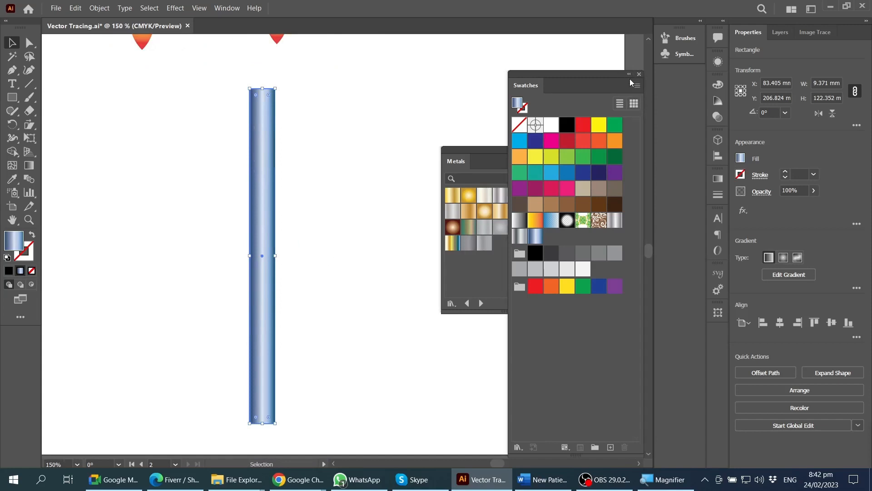
- Dock the Swatches and Metals panels below Symbols, and open the Gradient panel as a floating window on its own
{"action": "left_click_drag", "start_coordinate": [601, 75], "coordinate": [672, 77]}
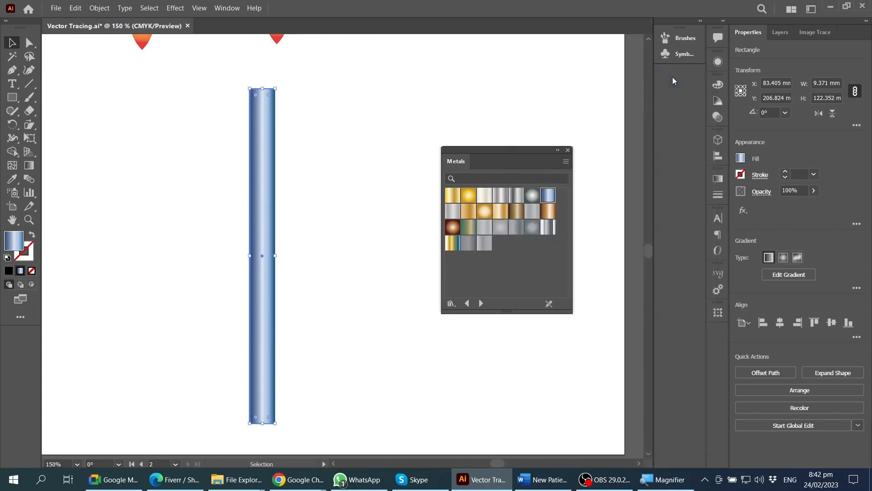
{"action": "left_click_drag", "start_coordinate": [462, 165], "coordinate": [675, 105]}
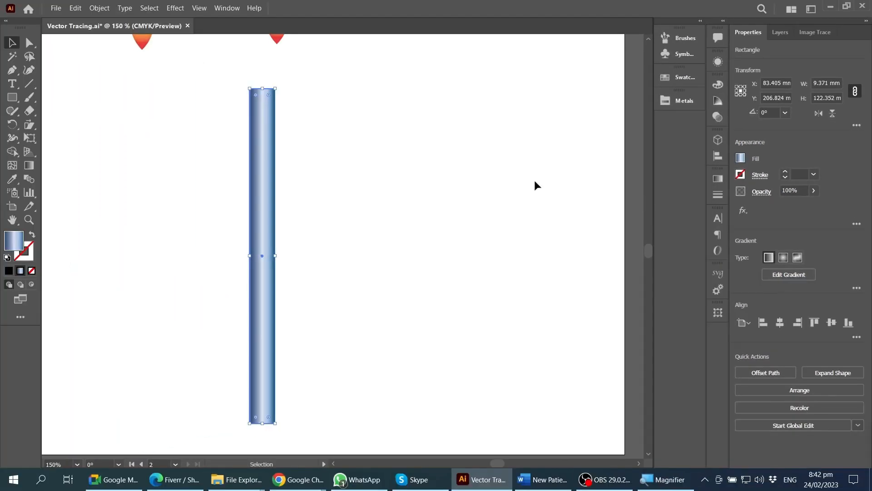
{"action": "left_click", "coordinate": [227, 7]}
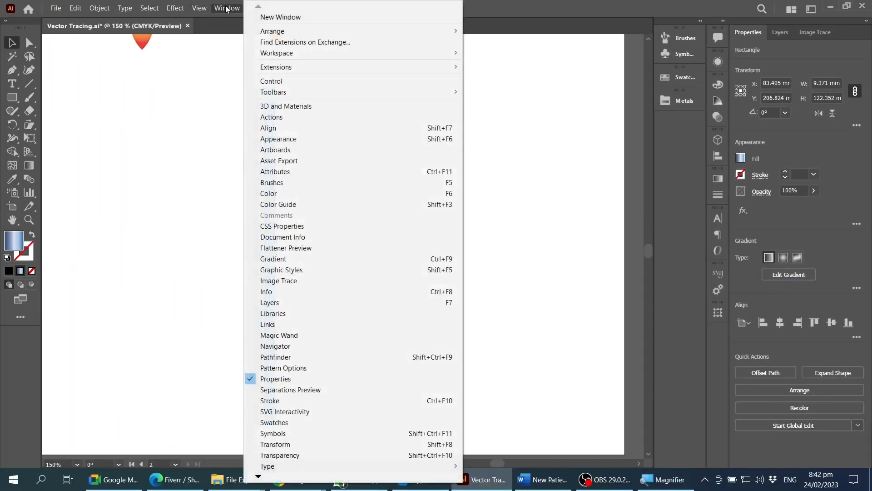
{"action": "left_click", "coordinate": [280, 260]}
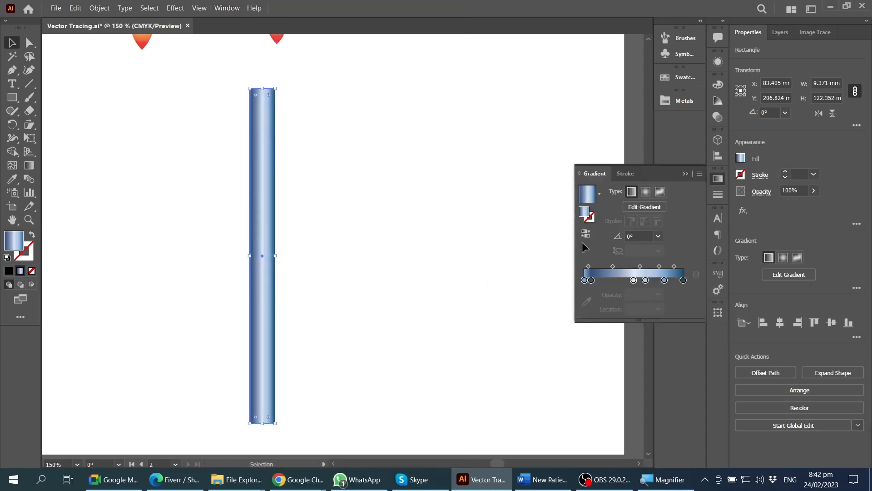
{"action": "mouse_move", "coordinate": [590, 173]}
{"action": "left_mouse_down"}
{"action": "mouse_move", "coordinate": [513, 77]}
{"action": "mouse_move", "coordinate": [521, 46]}
{"action": "left_mouse_up"}
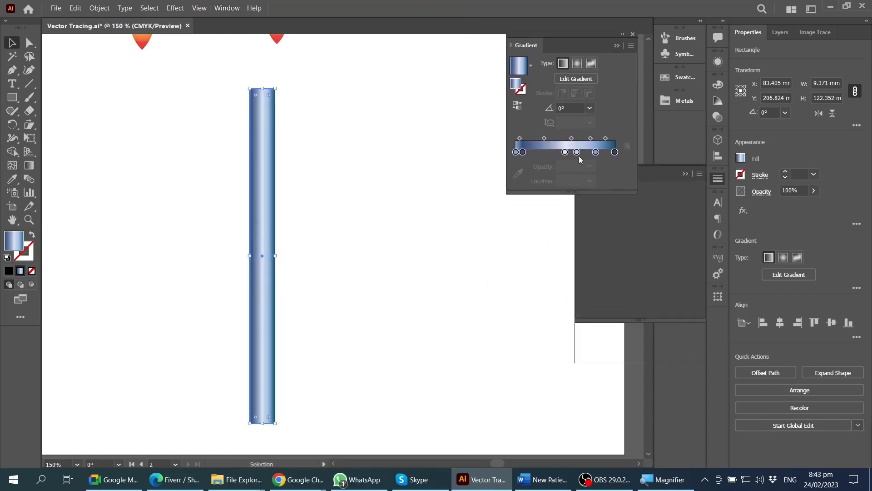
{"action": "left_click", "coordinate": [684, 174]}
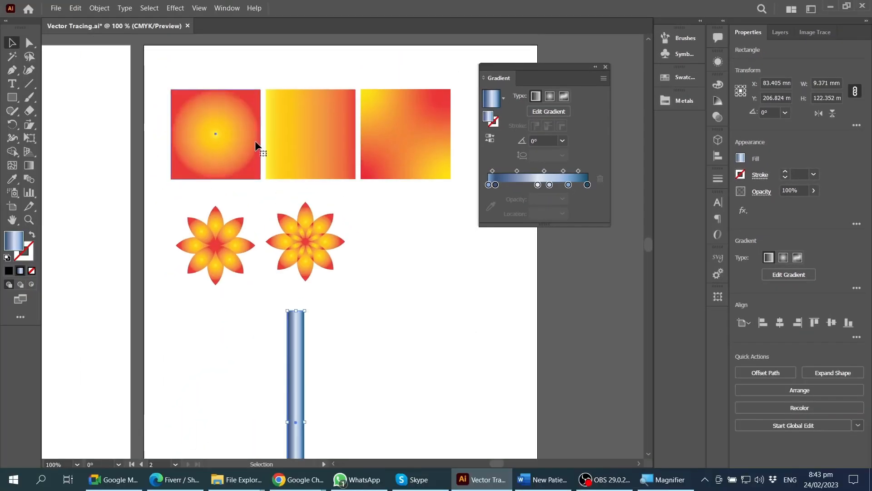
- Duplicate the blue metallic bar and widen the copy into a square about 122.4 mm wide
{"action": "left_click", "coordinate": [218, 116]}
{"action": "scroll", "coordinate": [321, 211], "scroll_direction": "down", "scroll_amount": 5}
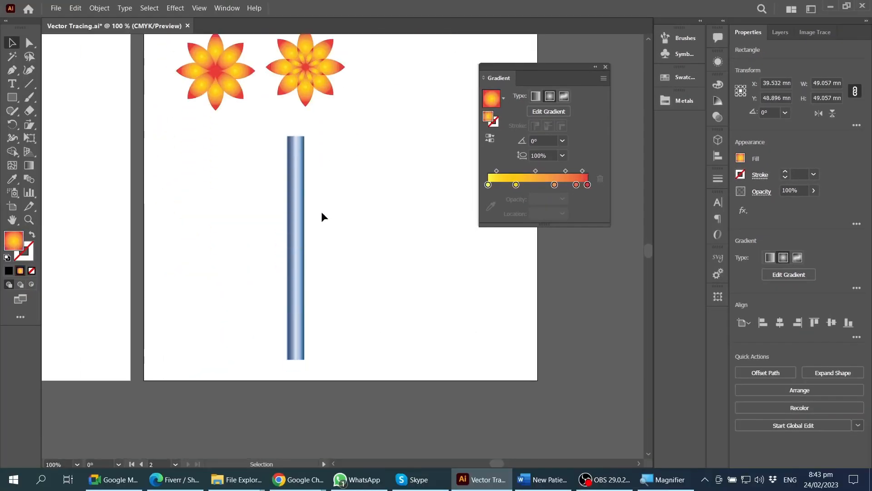
{"action": "left_click_drag", "start_coordinate": [296, 200], "coordinate": [243, 196]}
{"action": "left_click_drag", "start_coordinate": [249, 247], "coordinate": [455, 249]}
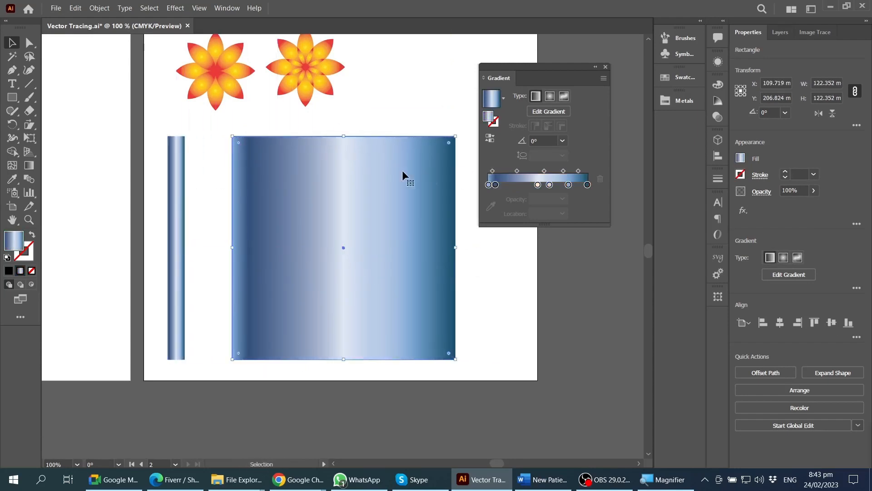
- Change the blue square's gradient type to radial and inspect the rings at its centre
{"action": "left_click", "coordinate": [548, 96]}
{"action": "left_click", "coordinate": [383, 110]}
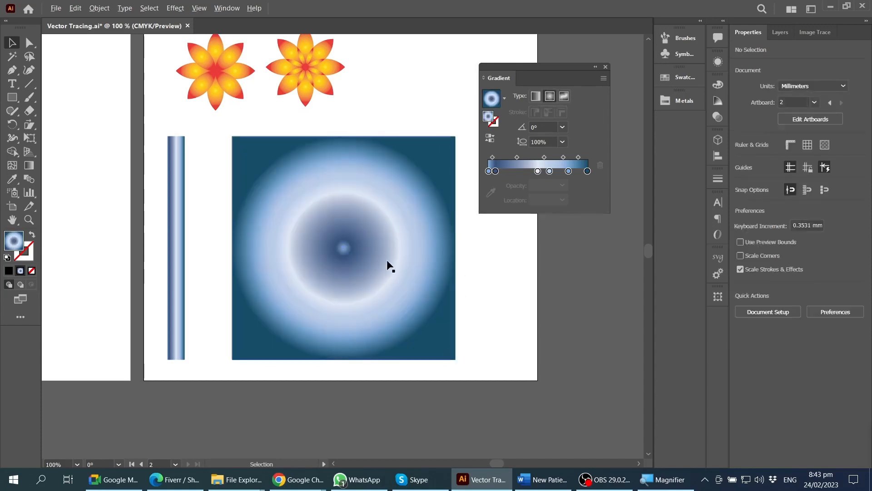
{"action": "scroll", "coordinate": [389, 266], "scroll_direction": "up", "scroll_amount": 1}
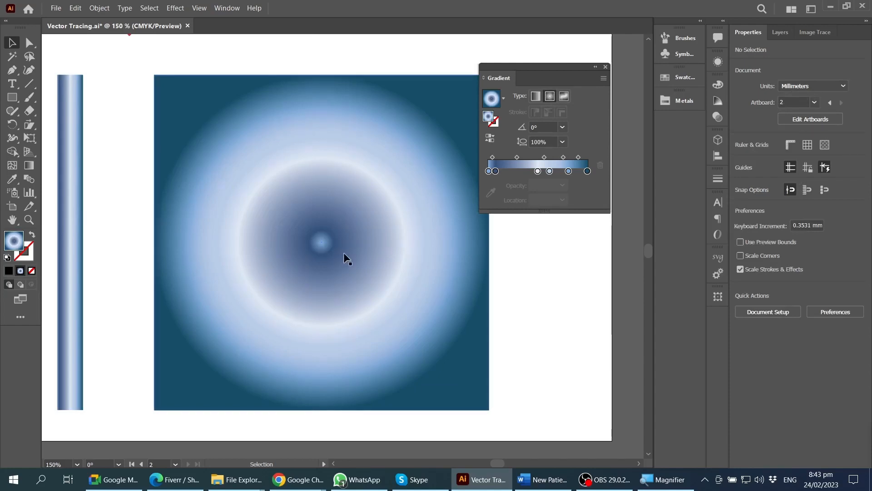
{"action": "scroll", "coordinate": [344, 252], "scroll_direction": "down", "scroll_amount": 1}
{"action": "left_click", "coordinate": [365, 260]}
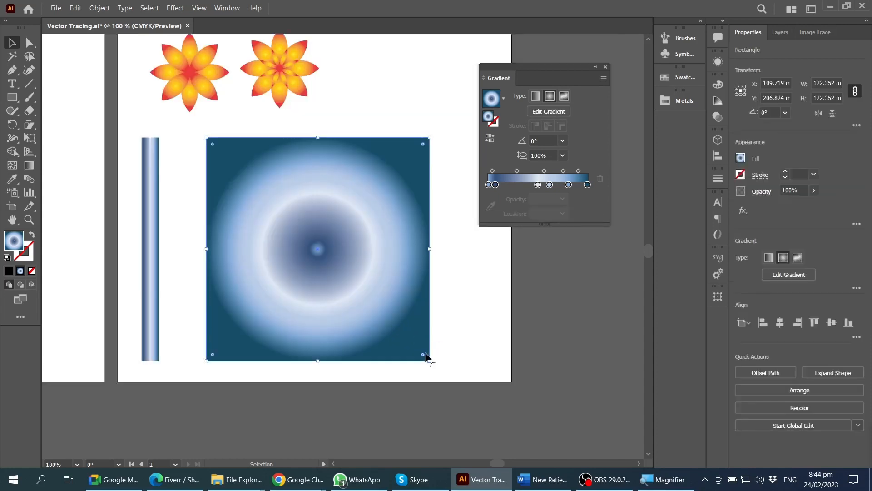
- Round the radial square's corners fully into a circle and move it closer to the bar, to about X 88.8 mm
{"action": "left_click_drag", "start_coordinate": [424, 355], "coordinate": [232, 214]}
{"action": "left_click", "coordinate": [497, 304]}
{"action": "left_click", "coordinate": [331, 256]}
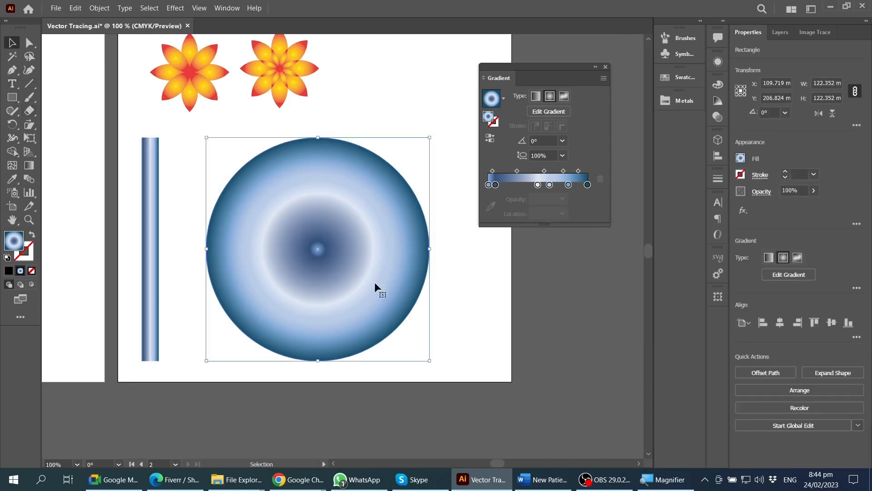
{"action": "left_click", "coordinate": [493, 302]}
{"action": "left_click_drag", "start_coordinate": [350, 272], "coordinate": [313, 262]}
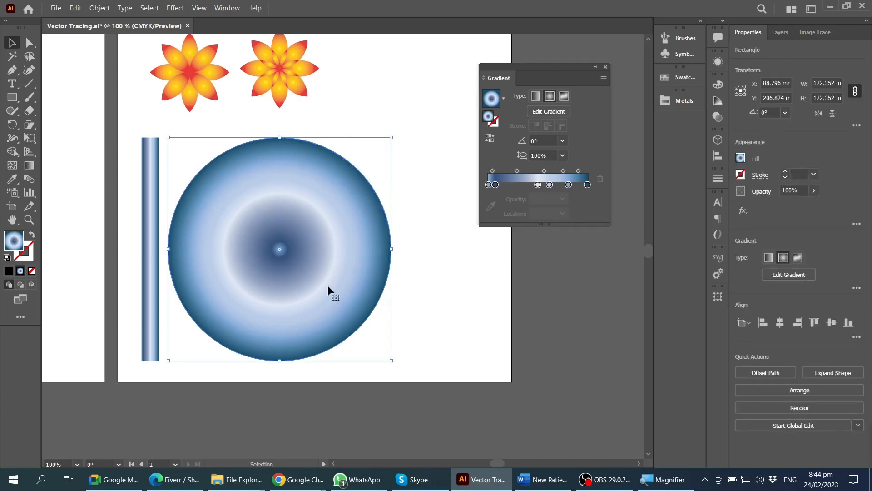
- Duplicate the blue bar to the far side of the circle and widen the copy to about 61.3 mm
{"action": "scroll", "coordinate": [328, 287], "scroll_direction": "right", "scroll_amount": 2}
{"action": "left_click", "coordinate": [369, 254]}
{"action": "left_click", "coordinate": [187, 215]}
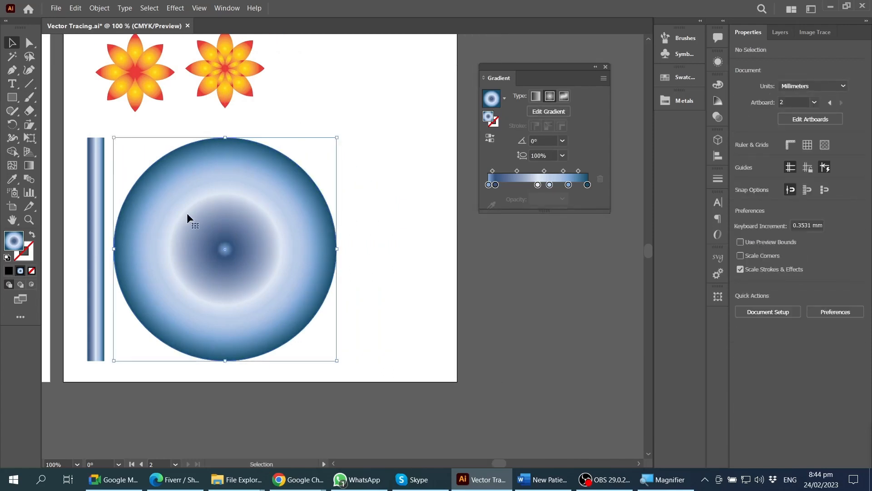
{"action": "left_click_drag", "start_coordinate": [97, 189], "coordinate": [344, 179]}
{"action": "left_click_drag", "start_coordinate": [351, 249], "coordinate": [454, 249]}
- Replace the rounded-square circle with a smaller circle drawn with the Ellipse tool, and place it beside the bar
{"action": "left_click", "coordinate": [333, 249]}
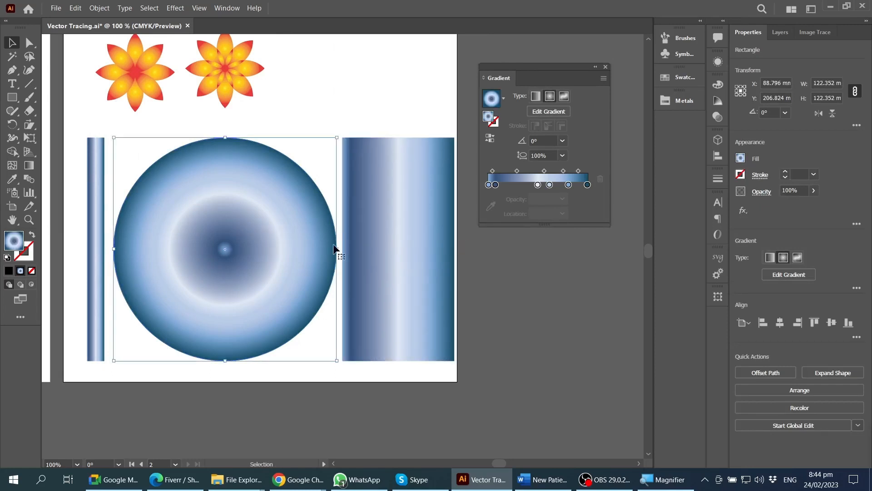
{"action": "left_click_drag", "start_coordinate": [338, 249], "coordinate": [274, 249]}
{"action": "key", "text": "ctrl+z"}
{"action": "key", "text": "Delete"}
{"action": "key", "text": "l"}
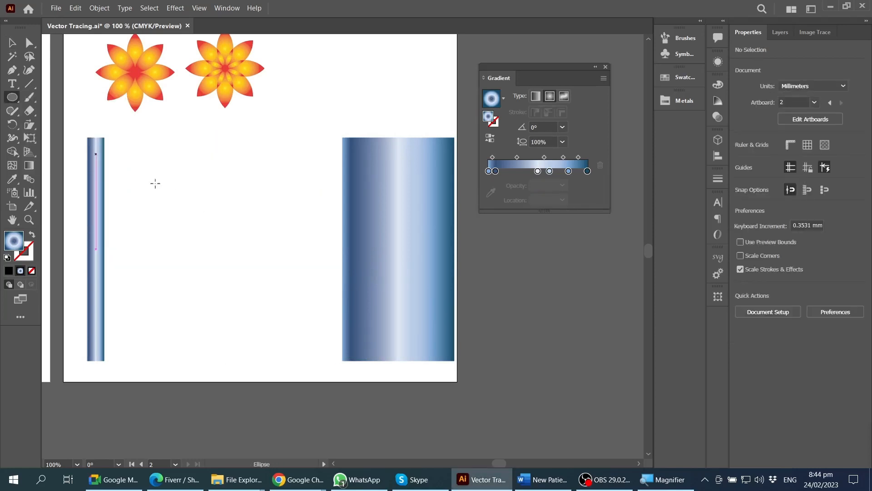
{"action": "left_click_drag", "start_coordinate": [146, 172], "coordinate": [310, 337]}
{"action": "left_click", "coordinate": [12, 43]}
{"action": "left_click_drag", "start_coordinate": [223, 243], "coordinate": [187, 243]}
- Move the wide blue rectangle next to the circle, widen it to about 91.5 mm and give it a freeform gradient
{"action": "left_click_drag", "start_coordinate": [385, 241], "coordinate": [326, 241]}
{"action": "left_click_drag", "start_coordinate": [395, 249], "coordinate": [450, 249]}
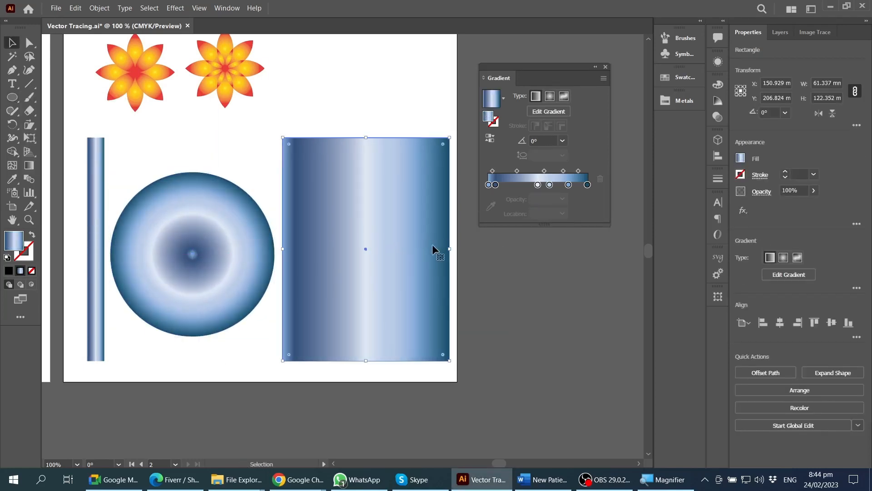
{"action": "left_click", "coordinate": [563, 97]}
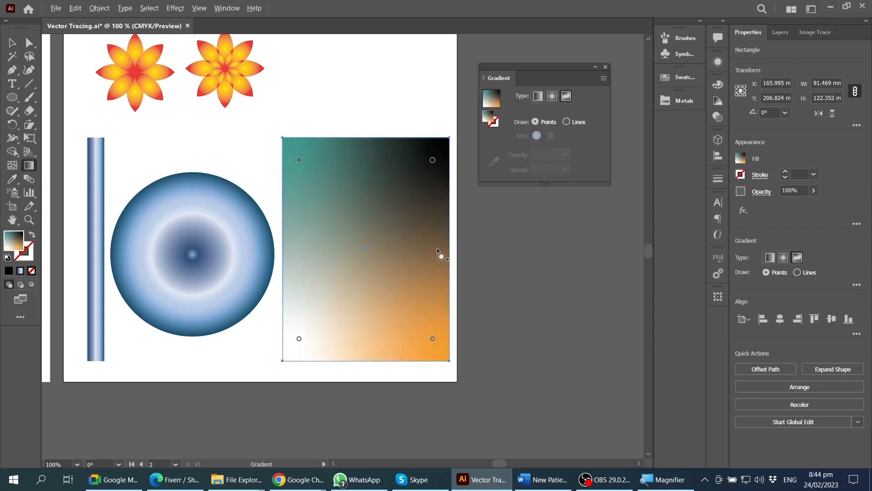
- Recolor the white lower-left stop of the rectangle's freeform gradient to blue 0067D8
{"action": "scroll", "coordinate": [434, 248], "scroll_direction": "up", "scroll_amount": 1}
{"action": "scroll", "coordinate": [429, 242], "scroll_direction": "right", "scroll_amount": 2}
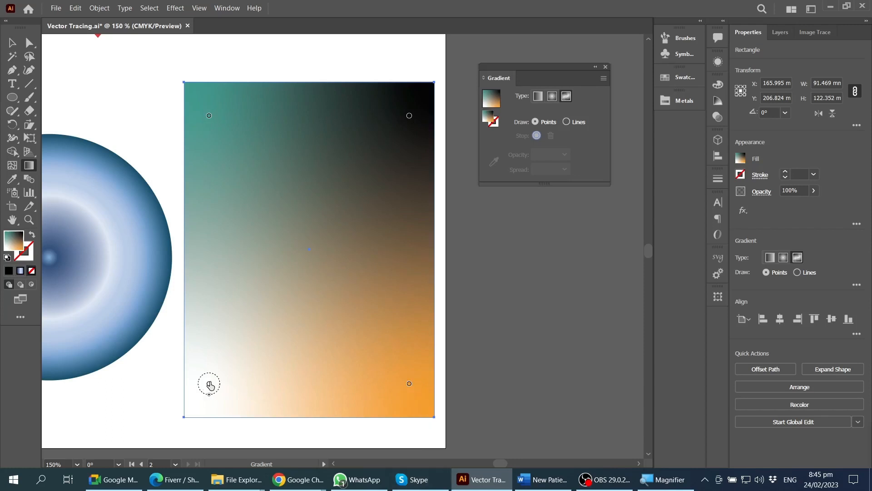
{"action": "left_click", "coordinate": [209, 385]}
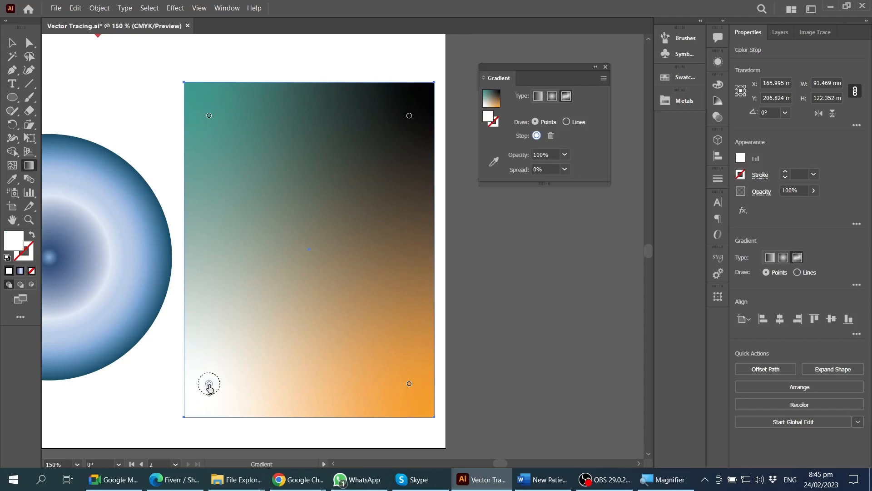
{"action": "double_click", "coordinate": [15, 243]}
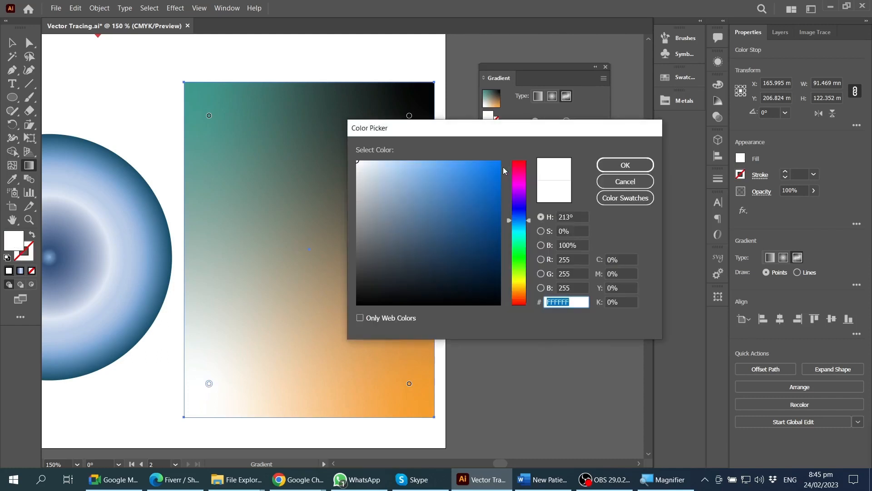
{"action": "mouse_move", "coordinate": [478, 206]}
{"action": "left_mouse_down"}
{"action": "mouse_move", "coordinate": [496, 233]}
{"action": "mouse_move", "coordinate": [501, 182]}
{"action": "left_mouse_up"}
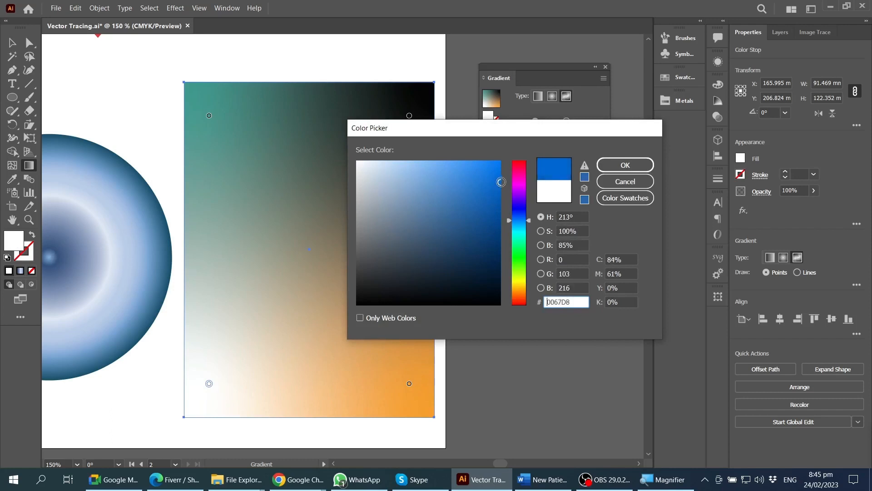
{"action": "left_click", "coordinate": [618, 169]}
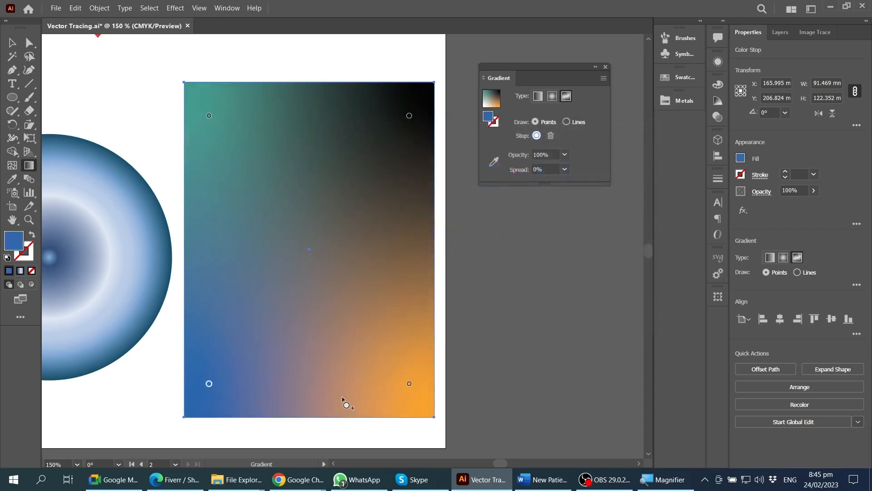
- Recolor the orange lower-right stop of the freeform gradient to light teal
{"action": "left_click", "coordinate": [409, 385]}
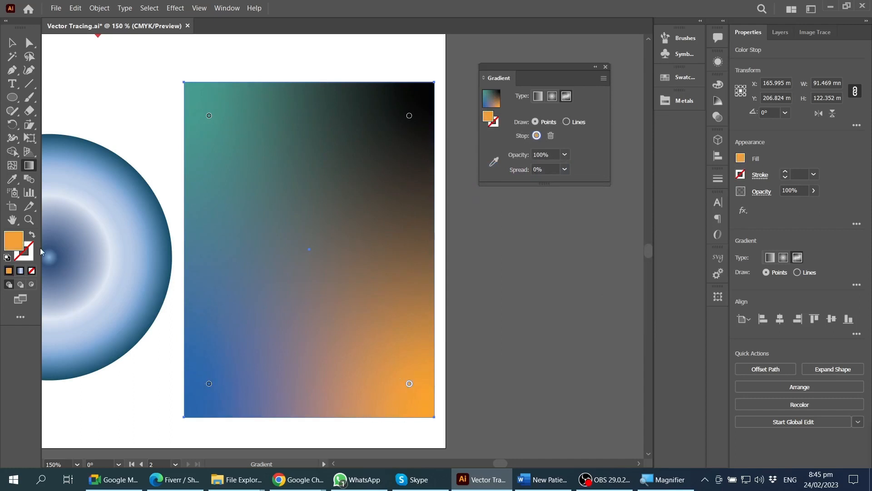
{"action": "double_click", "coordinate": [14, 242]}
{"action": "left_click", "coordinate": [616, 167]}
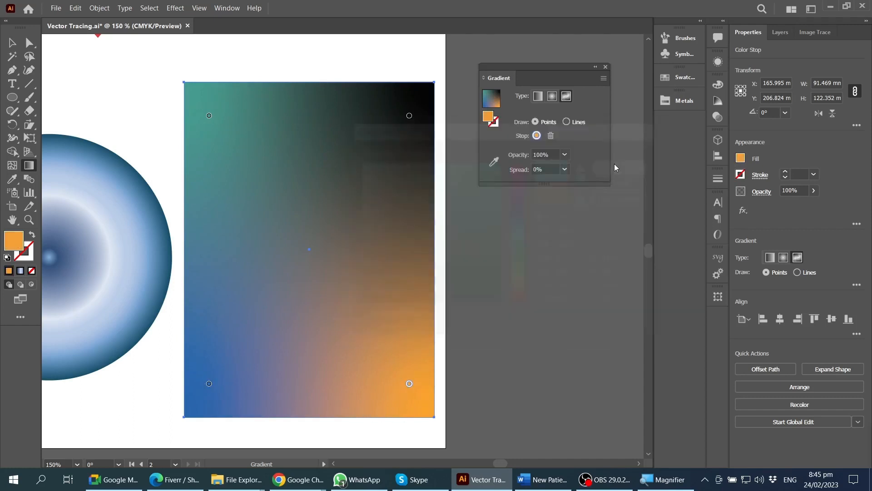
- Recolor the black upper-right stop of the freeform gradient to bright green
{"action": "double_click", "coordinate": [409, 116]}
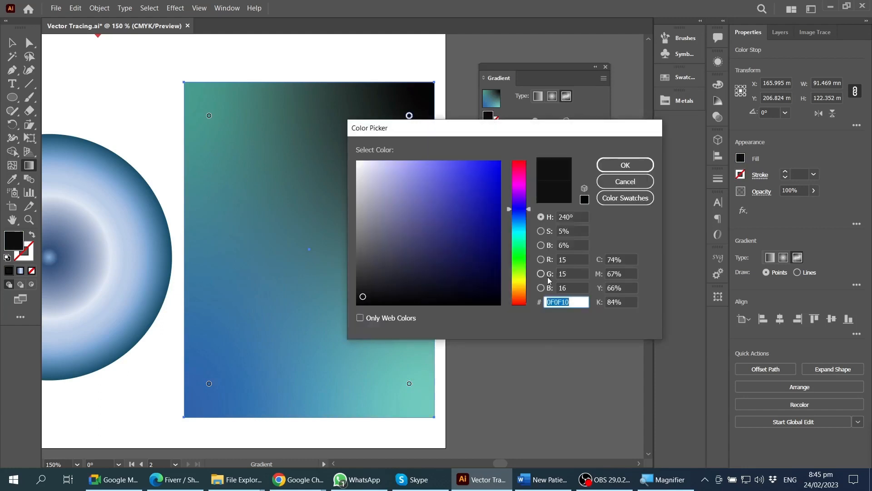
{"action": "left_click", "coordinate": [522, 254]}
{"action": "left_click", "coordinate": [491, 171]}
{"action": "left_click", "coordinate": [614, 167]}
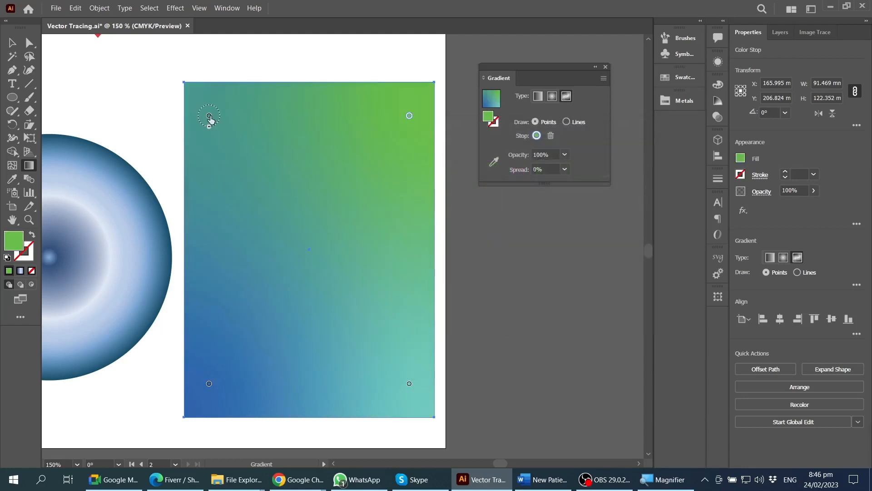
- Recolor the teal upper-left stop of the freeform gradient to yellow FFFF00, and deselect the rectangle
{"action": "left_click", "coordinate": [210, 117]}
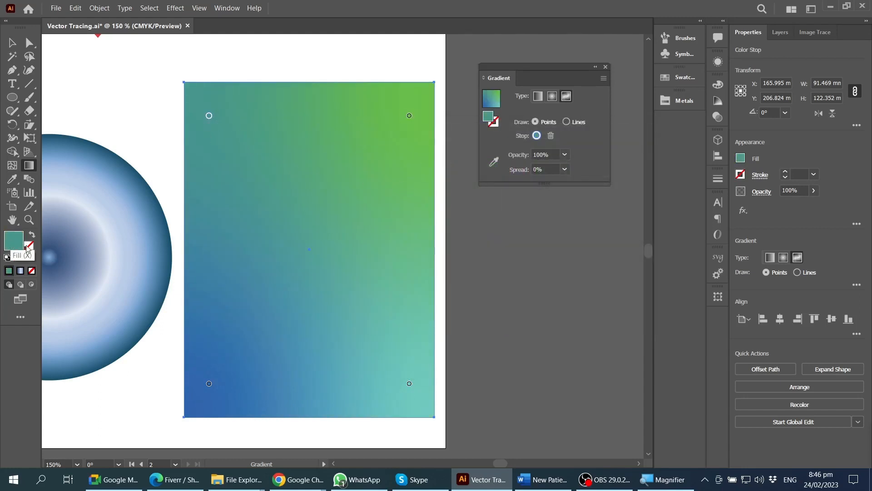
{"action": "double_click", "coordinate": [26, 246]}
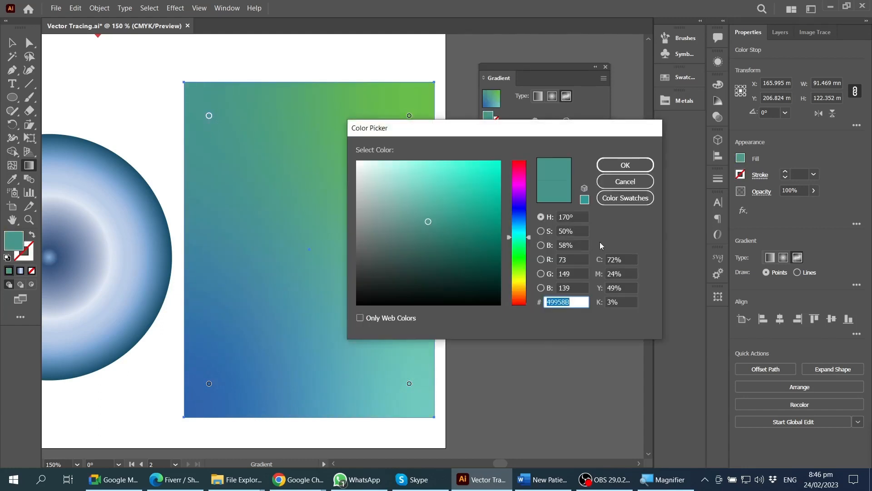
{"action": "left_click", "coordinate": [518, 280]}
{"action": "left_click_drag", "start_coordinate": [484, 186], "coordinate": [516, 144]}
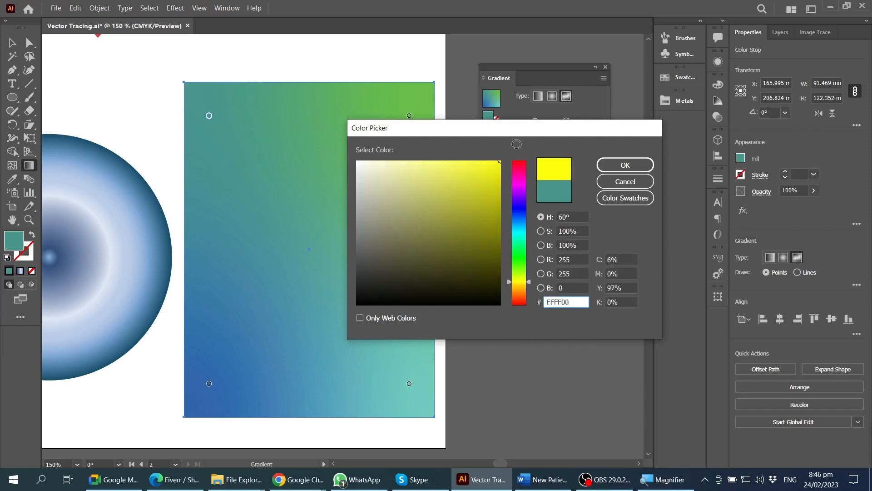
{"action": "left_click", "coordinate": [624, 165]}
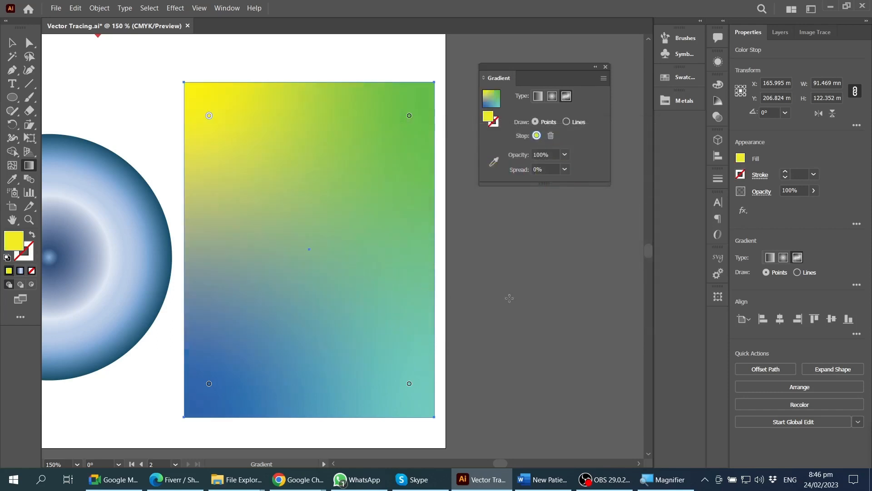
{"action": "key", "text": "v"}
{"action": "key", "text": "ctrl+minus"}
{"action": "key", "text": "ctrl+minus"}
{"action": "left_click", "coordinate": [402, 305]}
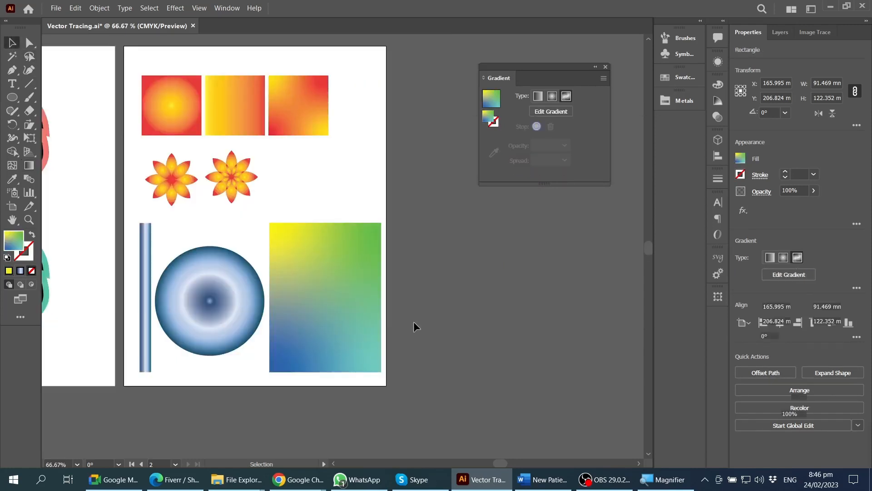
- Edit the rectangle's freeform gradient and add a white color stop near the upper edge, between the yellow and green stops
{"action": "scroll", "coordinate": [356, 299], "scroll_direction": "up", "scroll_amount": 2}
{"action": "scroll", "coordinate": [349, 295], "scroll_direction": "down", "scroll_amount": 2}
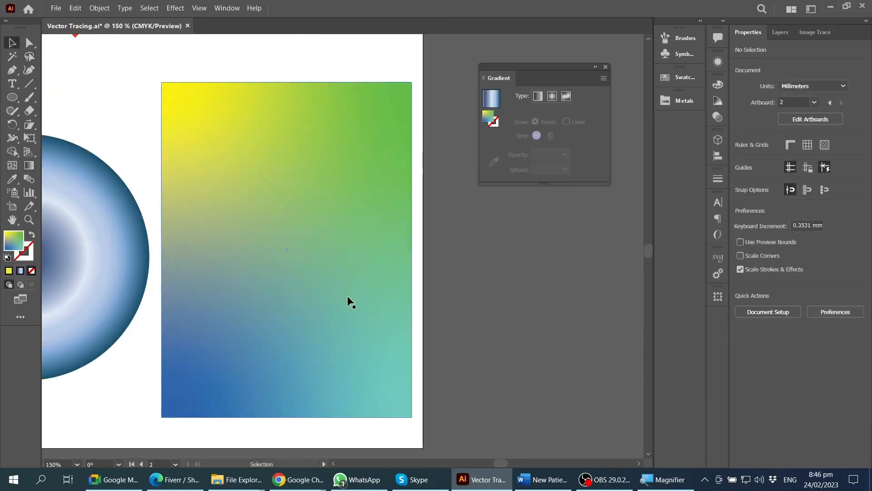
{"action": "left_click", "coordinate": [336, 257]}
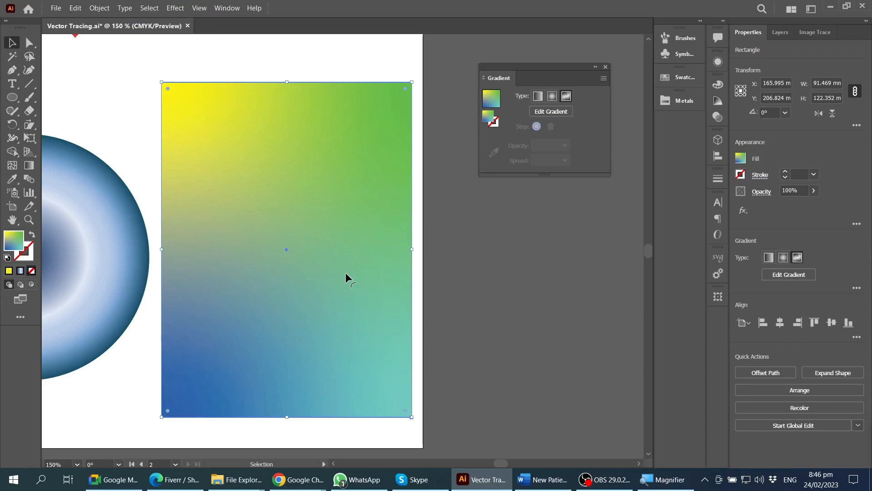
{"action": "left_click", "coordinate": [556, 113]}
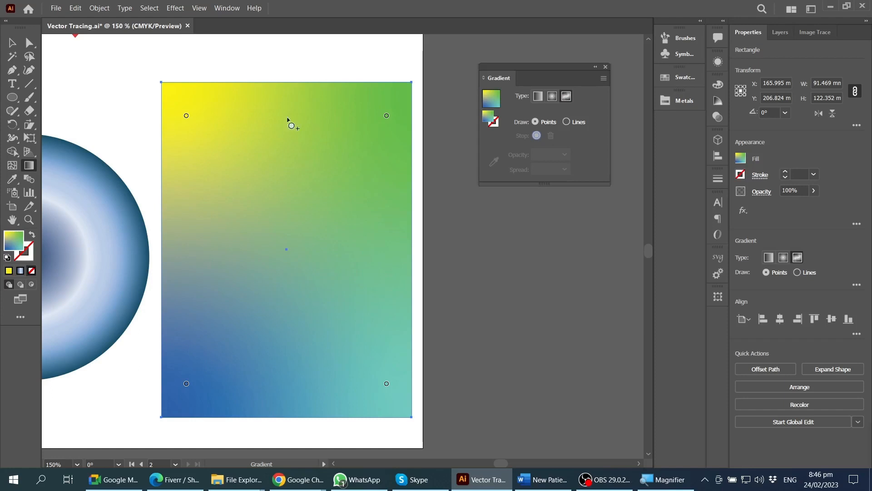
{"action": "left_click", "coordinate": [269, 109]}
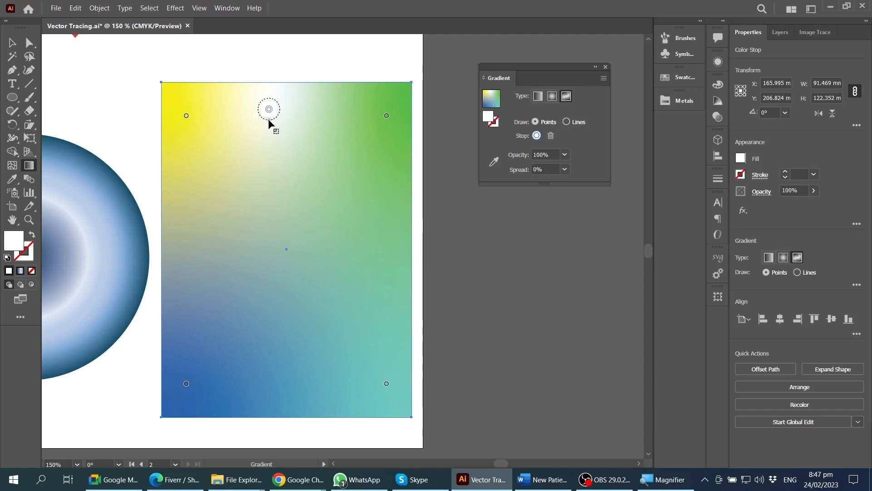
{"action": "mouse_move", "coordinate": [268, 122]}
{"action": "left_mouse_down"}
{"action": "mouse_move", "coordinate": [279, 145]}
{"action": "mouse_move", "coordinate": [272, 119]}
{"action": "mouse_move", "coordinate": [293, 144]}
{"action": "mouse_move", "coordinate": [282, 130]}
{"action": "left_mouse_up"}
- Add a second green stop just below the upper-right green stop of the freeform gradient
{"action": "left_click", "coordinate": [387, 116]}
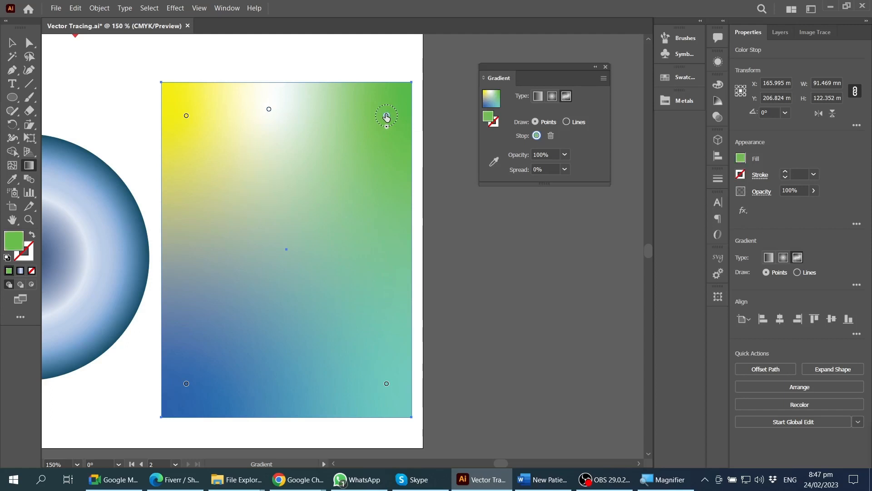
{"action": "mouse_move", "coordinate": [384, 124]}
{"action": "left_mouse_down"}
{"action": "mouse_move", "coordinate": [342, 159]}
{"action": "mouse_move", "coordinate": [384, 139]}
{"action": "left_mouse_up"}
{"action": "left_click", "coordinate": [391, 134]}
{"action": "left_click", "coordinate": [186, 115]}
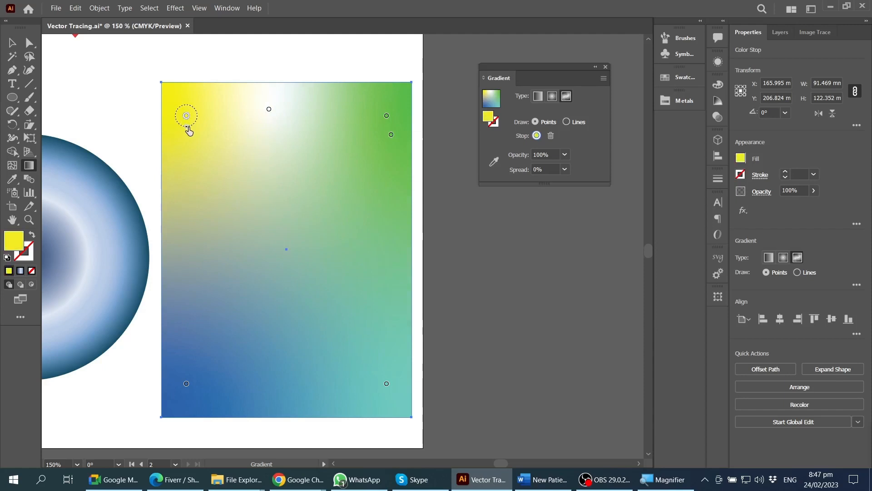
{"action": "mouse_move", "coordinate": [186, 133]}
{"action": "left_mouse_down"}
{"action": "mouse_move", "coordinate": [199, 156]}
{"action": "mouse_move", "coordinate": [194, 135]}
{"action": "left_mouse_up"}
{"action": "key", "text": "v"}
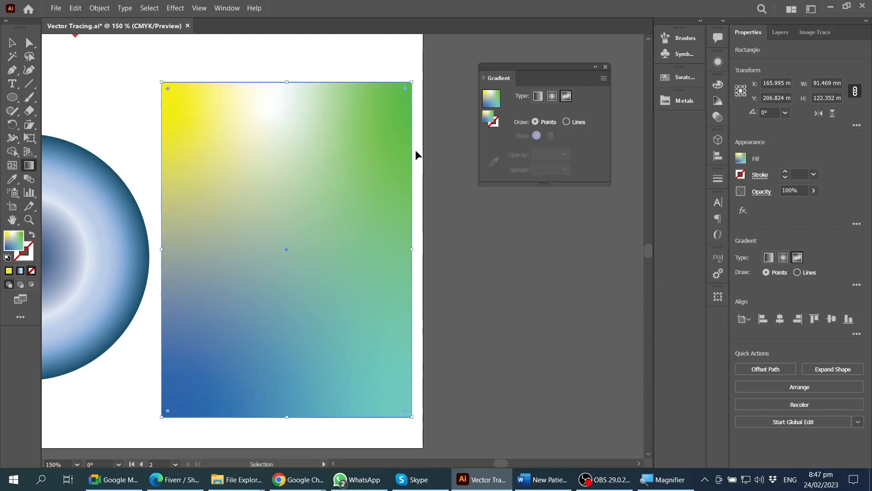
{"action": "key", "text": "g"}
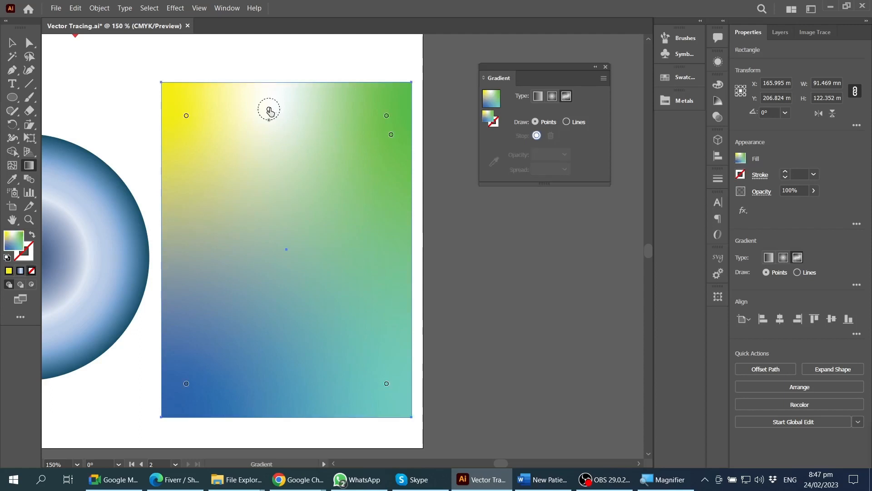
- Move the white stop toward the yellow one, and the second green stop inward toward the rectangle's center
{"action": "left_click", "coordinate": [268, 110]}
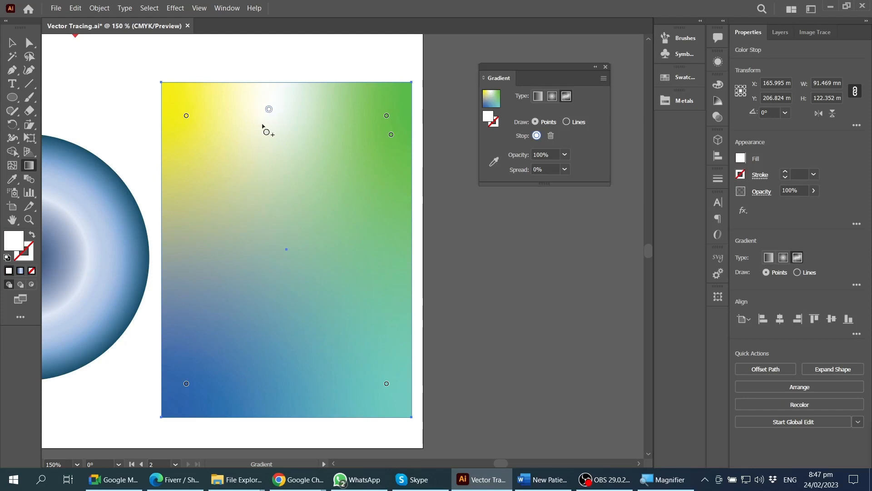
{"action": "left_click_drag", "start_coordinate": [268, 111], "coordinate": [232, 128]}
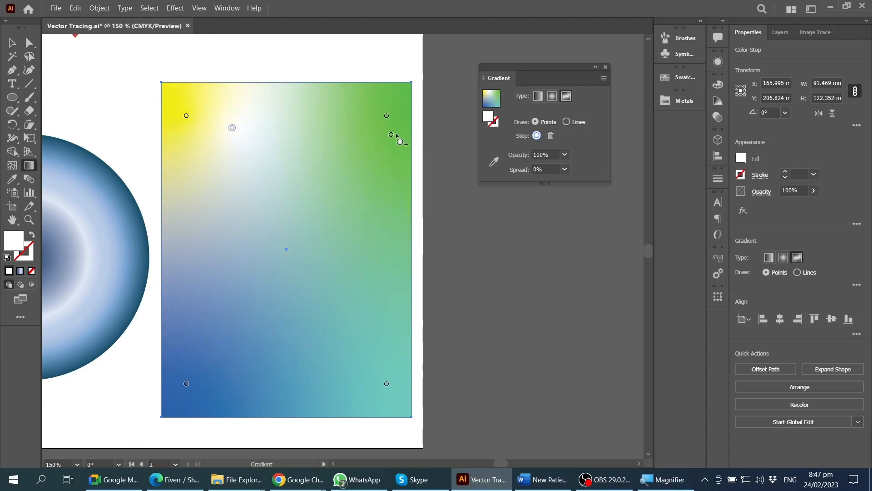
{"action": "left_click_drag", "start_coordinate": [391, 135], "coordinate": [321, 181]}
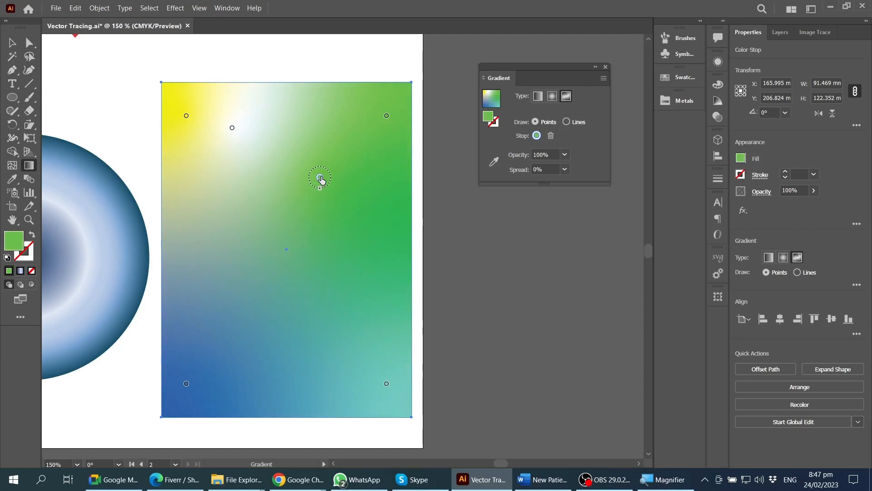
- Recolor the inner green stop to magenta pink, and shift both it and the white stop slightly to the right
{"action": "double_click", "coordinate": [14, 244]}
{"action": "left_click", "coordinate": [522, 182]}
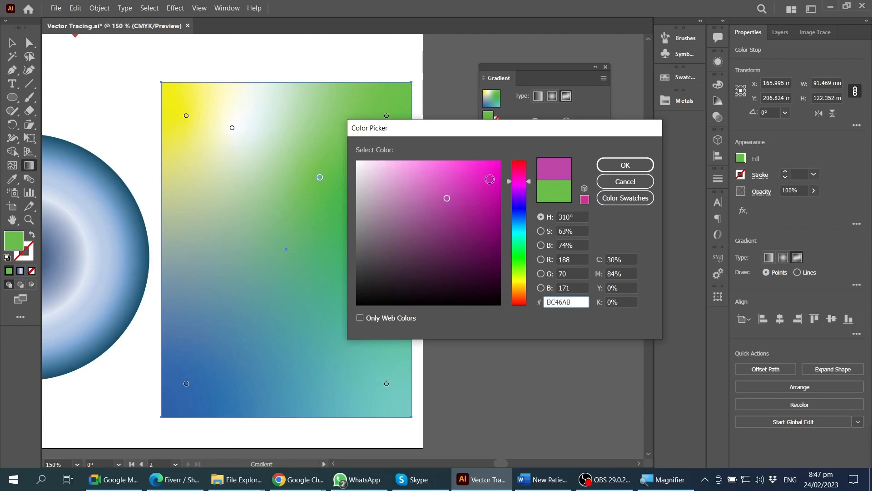
{"action": "left_click", "coordinate": [625, 164]}
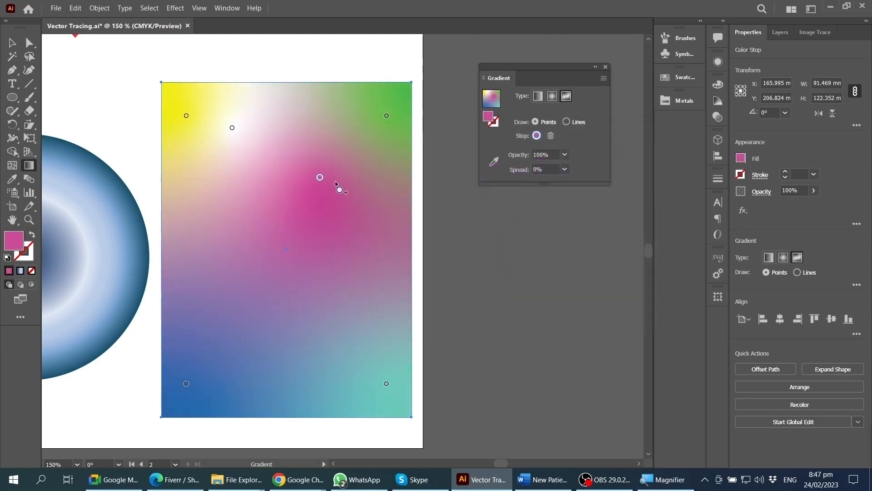
{"action": "left_click_drag", "start_coordinate": [321, 178], "coordinate": [354, 187]}
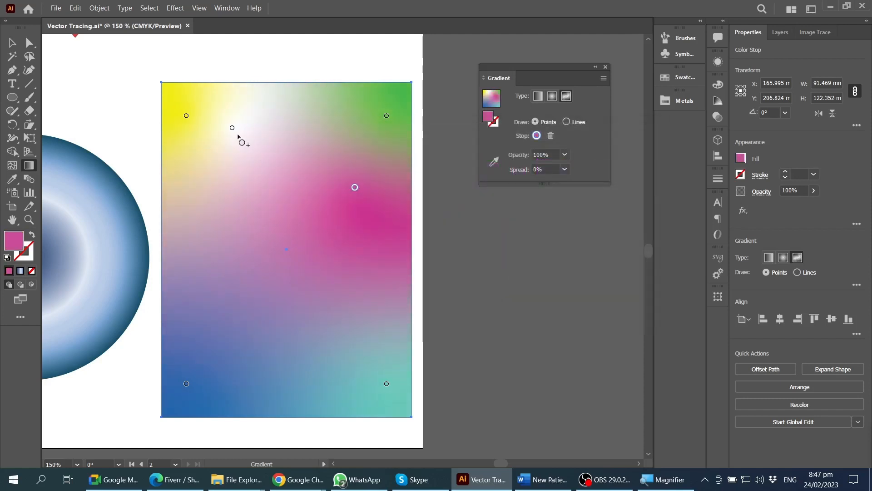
{"action": "left_click_drag", "start_coordinate": [232, 128], "coordinate": [261, 118]}
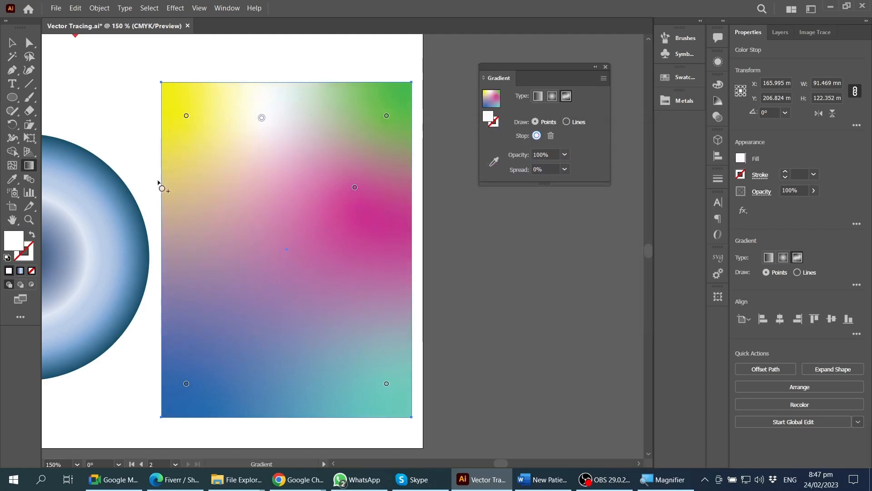
- Try to recolor the white stop near the rectangle's upper edge to red
{"action": "double_click", "coordinate": [18, 237]}
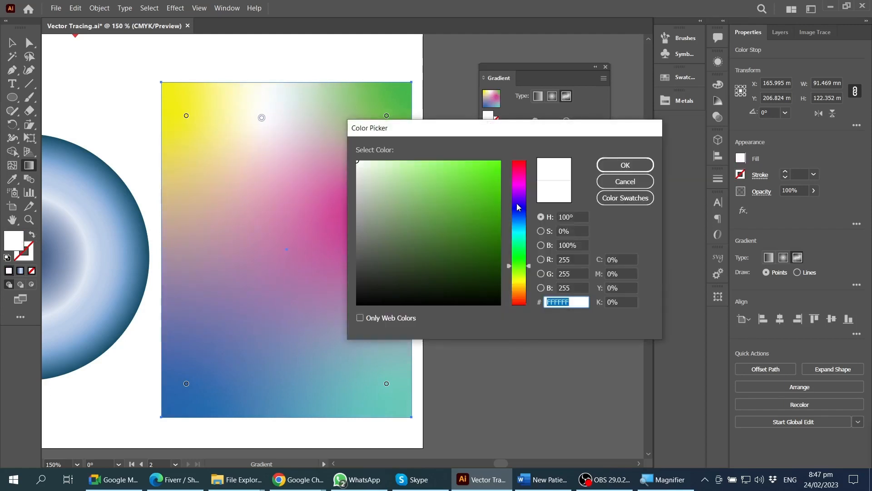
{"action": "left_click_drag", "start_coordinate": [518, 296], "coordinate": [519, 317]}
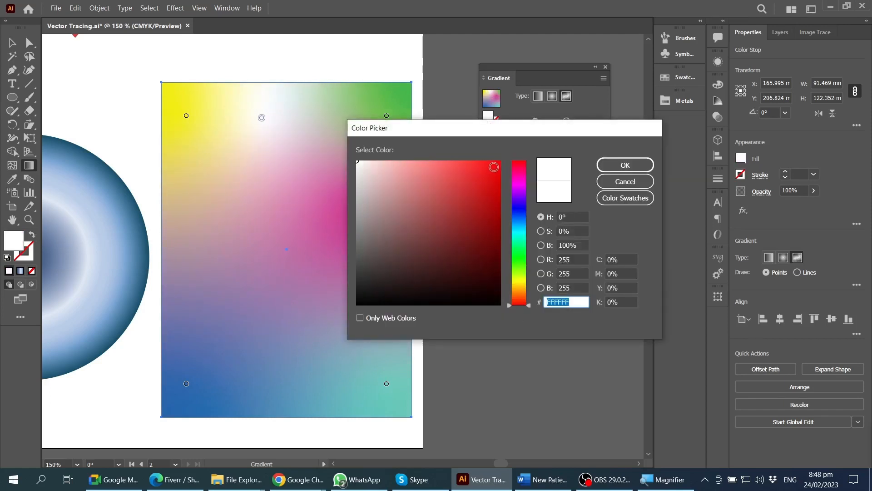
{"action": "left_click", "coordinate": [625, 165]}
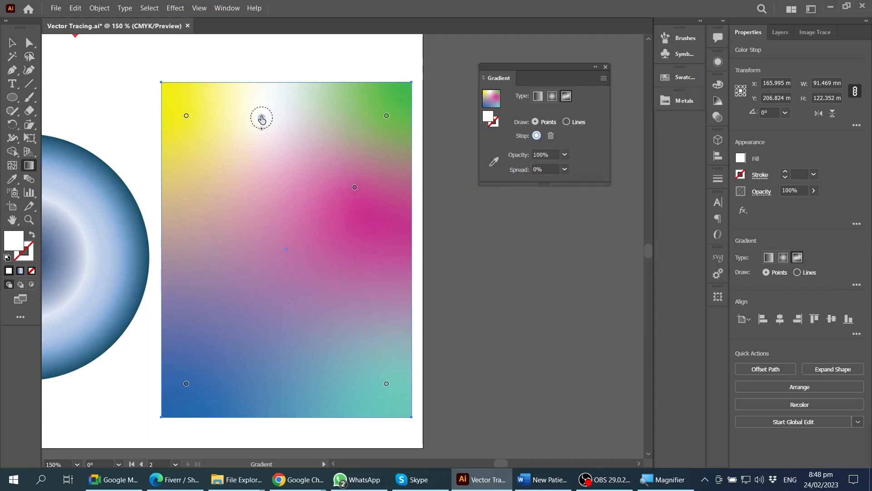
- Recolor the white stop near the rectangle's upper edge to red FF0000
{"action": "double_click", "coordinate": [11, 242]}
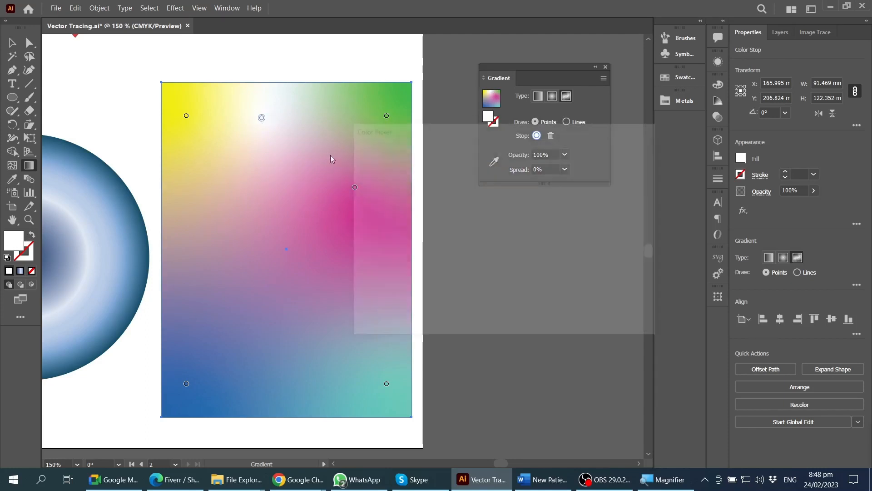
{"action": "left_click_drag", "start_coordinate": [528, 277], "coordinate": [521, 304]}
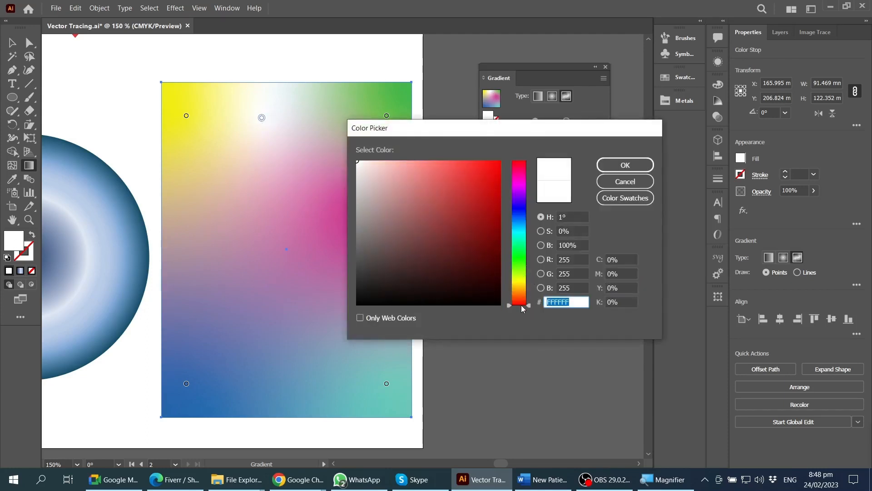
{"action": "left_click", "coordinate": [499, 161]}
{"action": "left_click", "coordinate": [625, 165]}
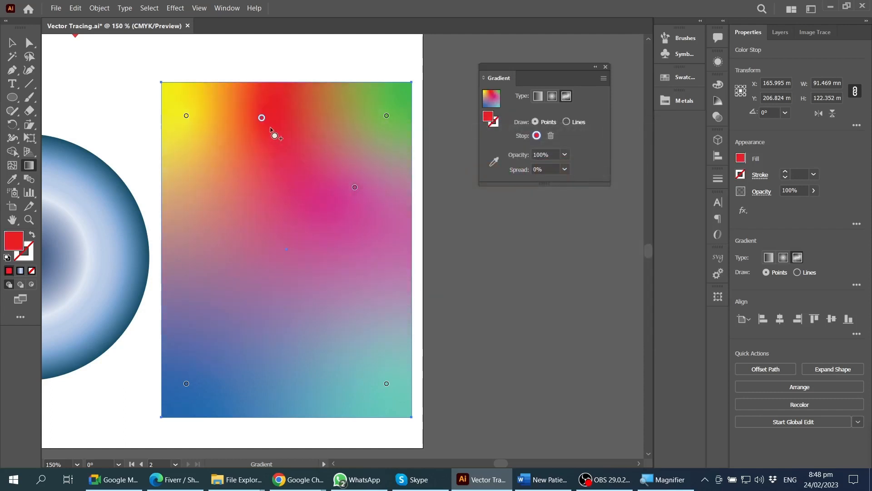
- Add two red stops side by side in the rectangle's lower half, and recolor the left one to yellow
{"action": "left_click", "coordinate": [215, 311]}
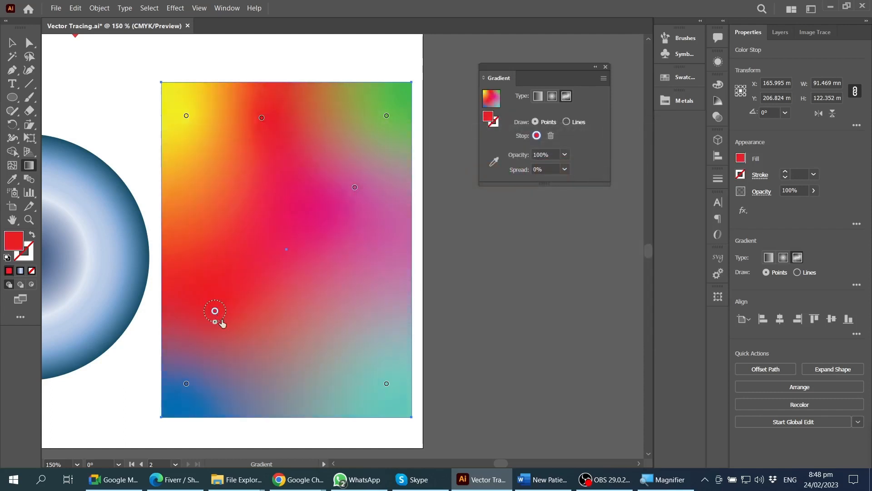
{"action": "left_click", "coordinate": [355, 315]}
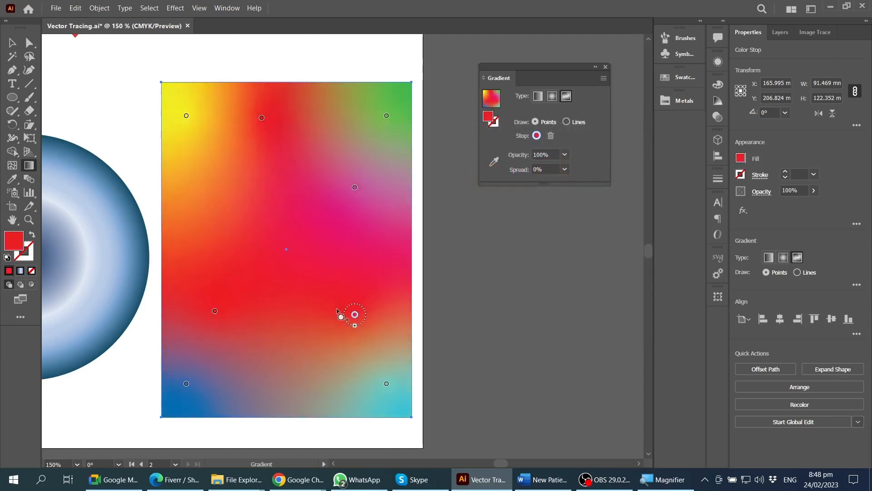
{"action": "left_click", "coordinate": [215, 311]}
{"action": "double_click", "coordinate": [18, 250]}
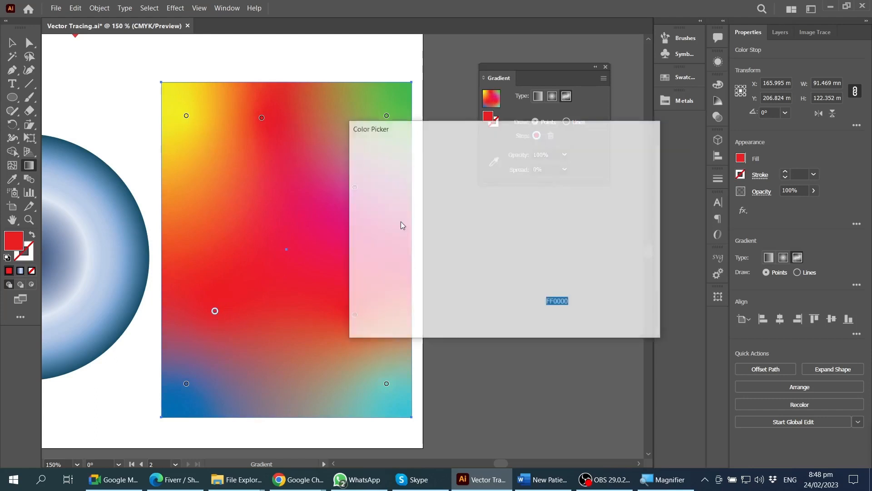
{"action": "left_click", "coordinate": [520, 282]}
{"action": "key", "text": "Return"}
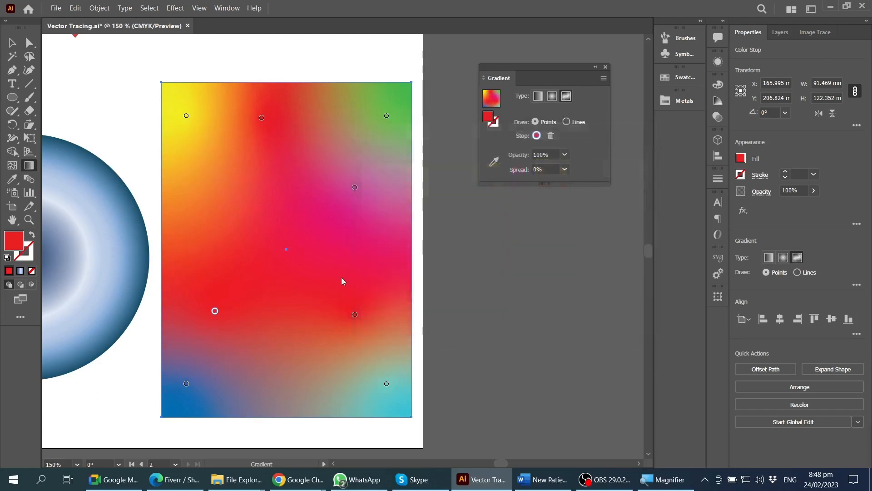
- Move the lower yellow stop across to the rectangle's right side, shift the lower red stop down and left, and deselect the rectangle
{"action": "left_click", "coordinate": [355, 314]}
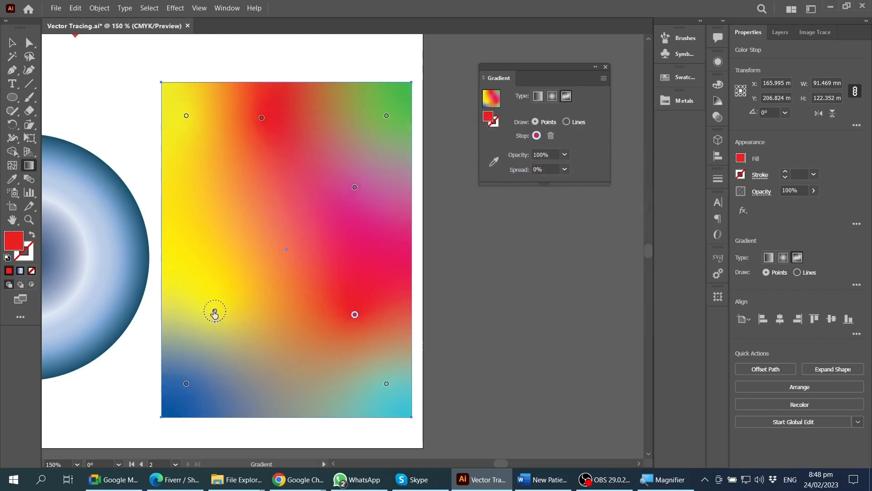
{"action": "left_click_drag", "start_coordinate": [215, 311], "coordinate": [360, 254]}
{"action": "left_click_drag", "start_coordinate": [355, 315], "coordinate": [317, 341]}
{"action": "left_click", "coordinate": [12, 42]}
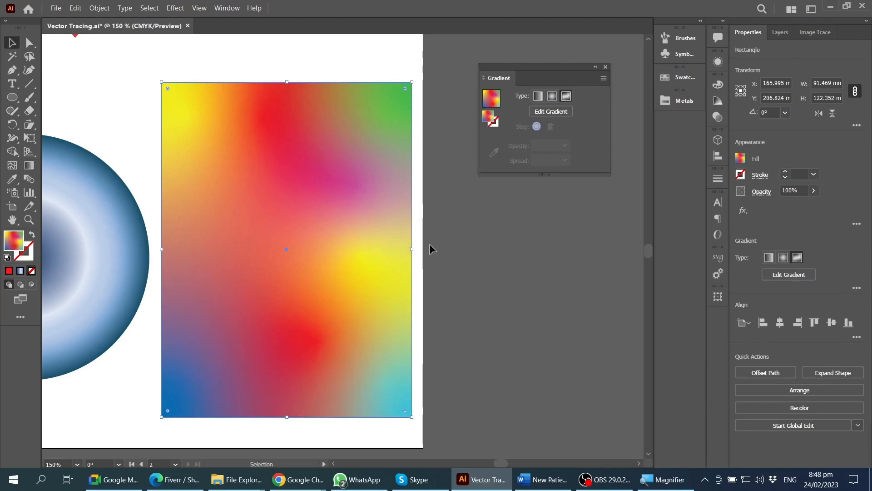
{"action": "left_click", "coordinate": [430, 245]}
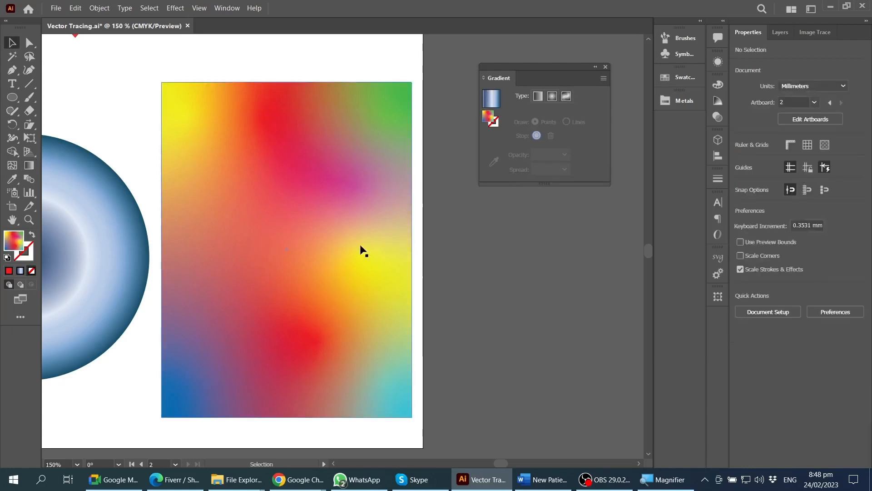
- Switch the rectangle's freeform gradient to Lines drawing and add a curved line of five white stops curling in toward its center
{"action": "left_click", "coordinate": [337, 213]}
{"action": "left_click", "coordinate": [565, 112]}
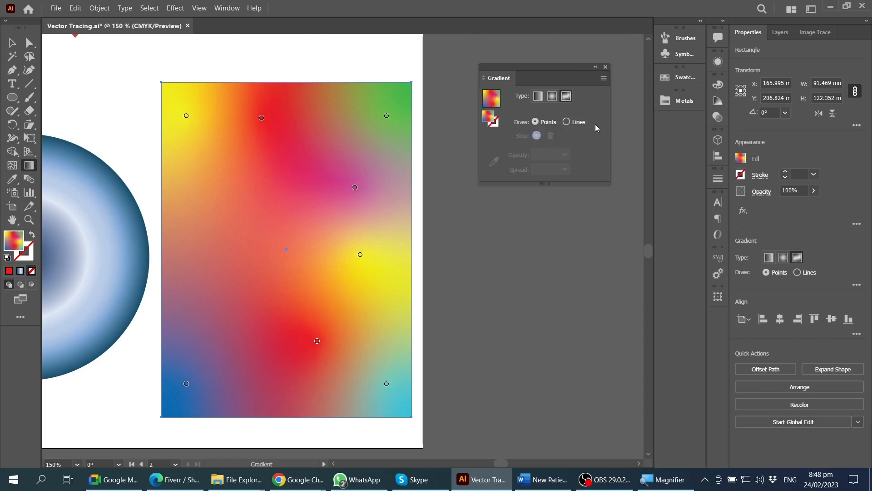
{"action": "left_click", "coordinate": [566, 122]}
{"action": "left_click", "coordinate": [320, 128]}
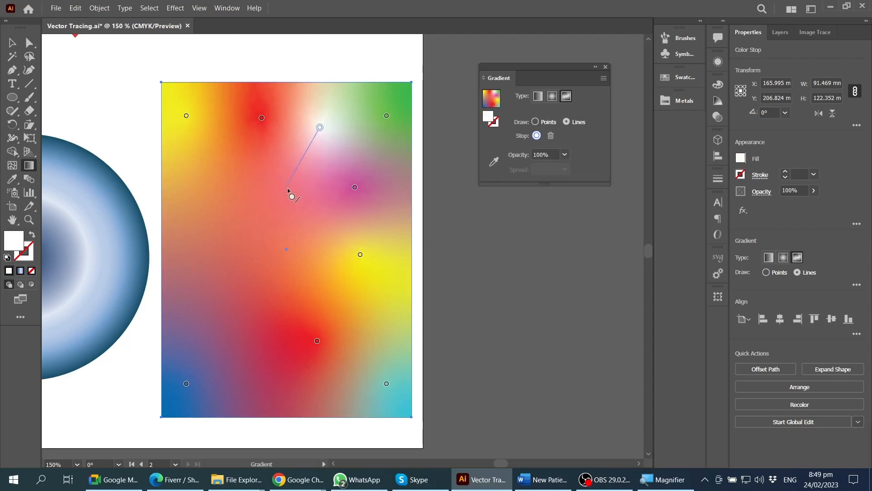
{"action": "left_click", "coordinate": [218, 204]}
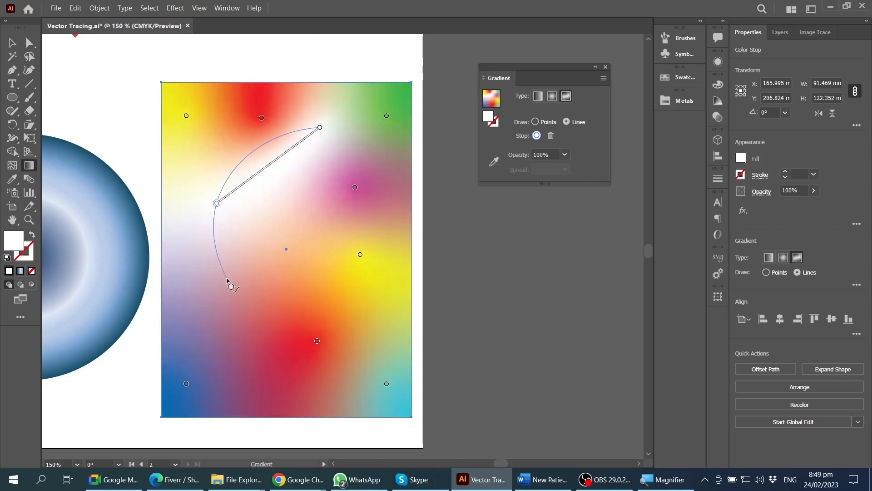
{"action": "left_click", "coordinate": [248, 307]}
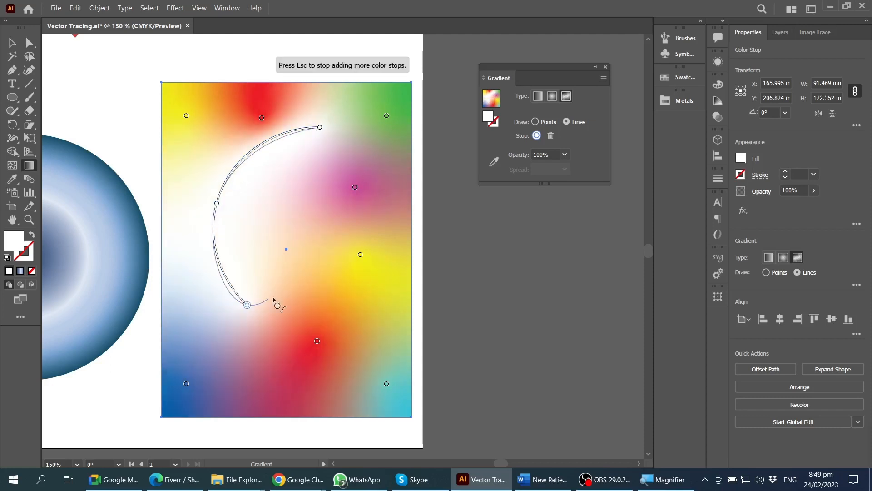
{"action": "left_click", "coordinate": [370, 207]}
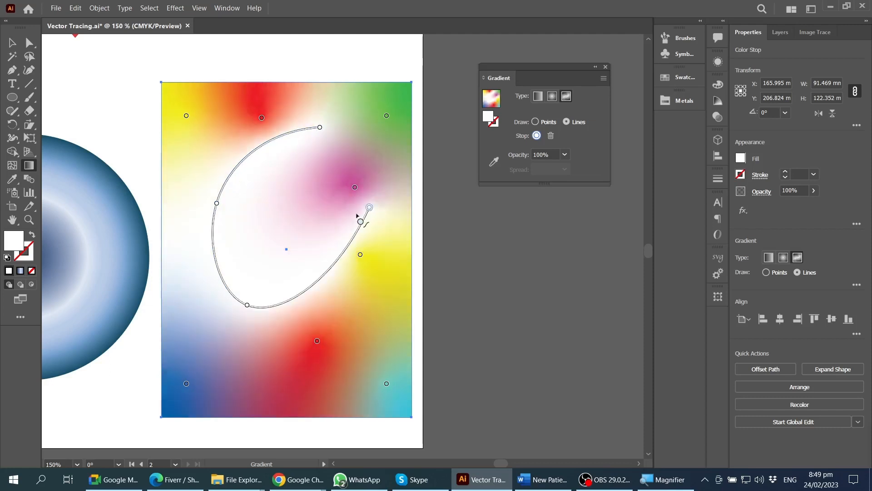
{"action": "left_click", "coordinate": [283, 231]}
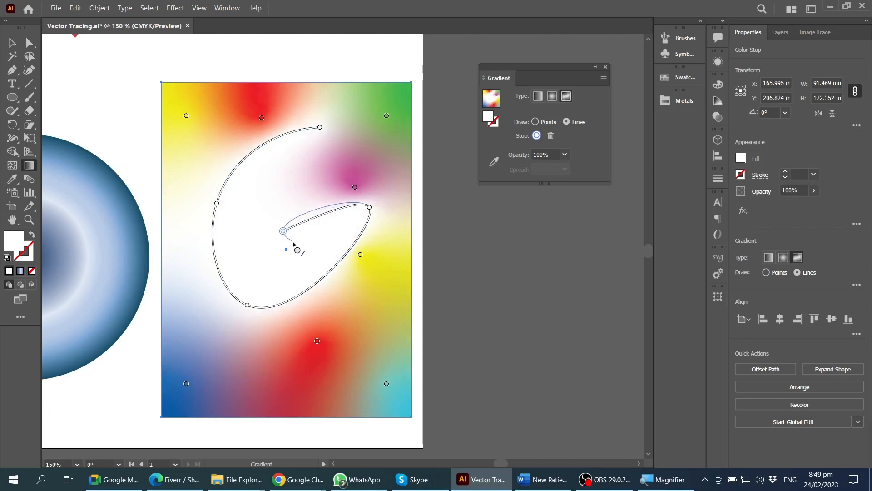
{"action": "key", "text": "Escape"}
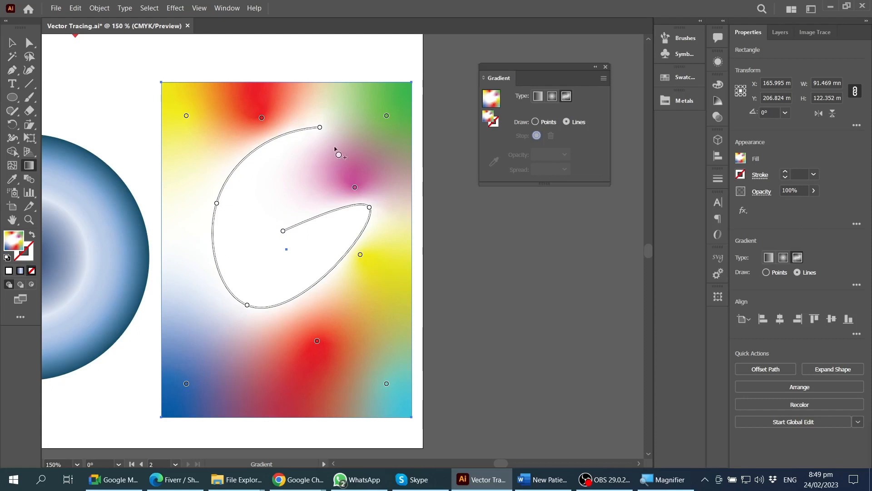
- Recolor the curved line's inner end stop near the rectangle's center to a muted red
{"action": "left_click", "coordinate": [283, 231]}
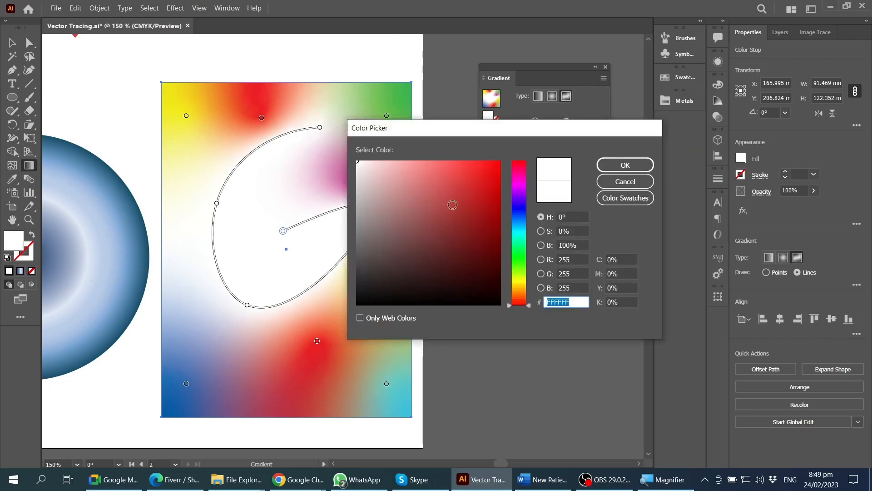
{"action": "left_click", "coordinate": [450, 189]}
{"action": "left_click", "coordinate": [631, 170]}
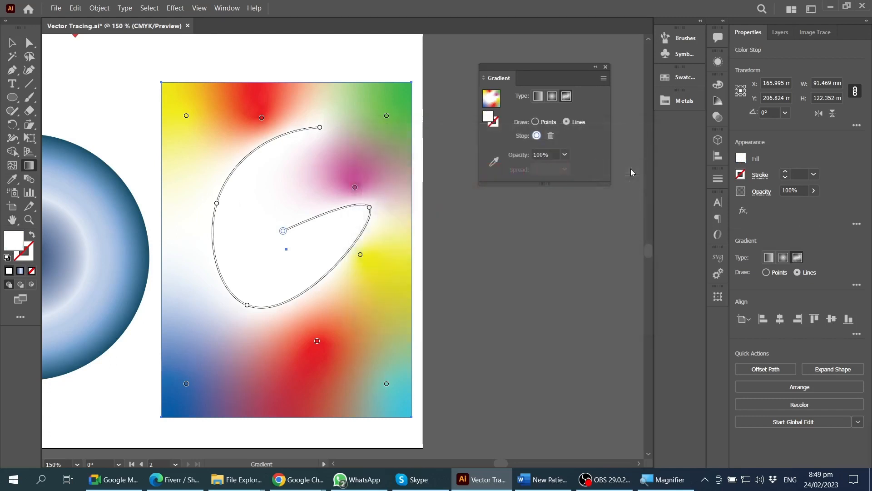
- Recolor the curved line's lowest stop to green 00FF30 and leave gradient editing
{"action": "left_click", "coordinate": [248, 304]}
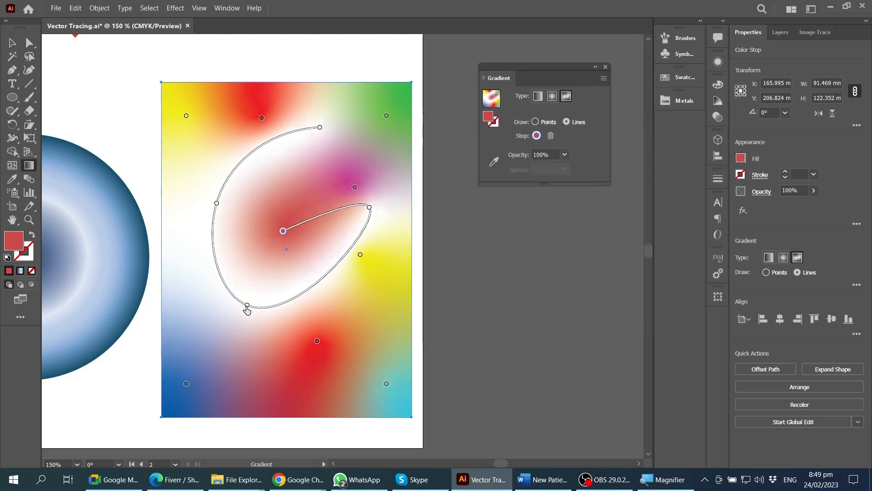
{"action": "double_click", "coordinate": [17, 247]}
{"action": "left_click_drag", "start_coordinate": [522, 213], "coordinate": [524, 252]}
{"action": "left_click", "coordinate": [499, 162]}
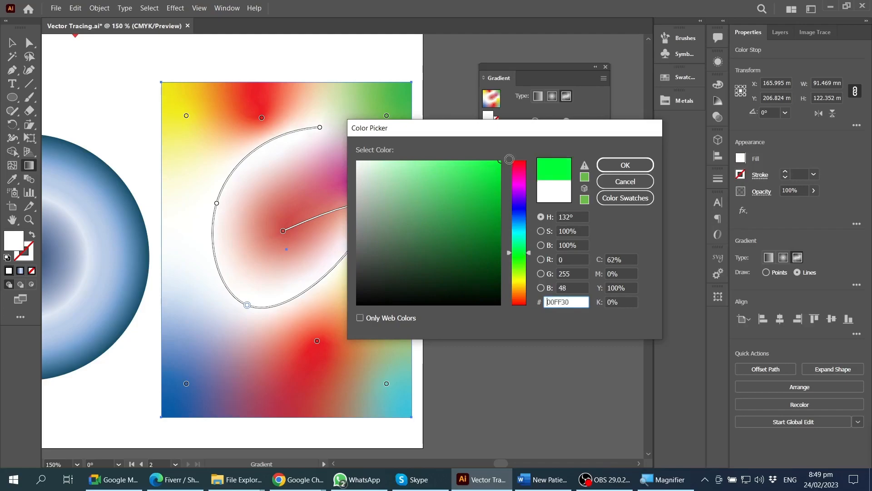
{"action": "left_click", "coordinate": [630, 169]}
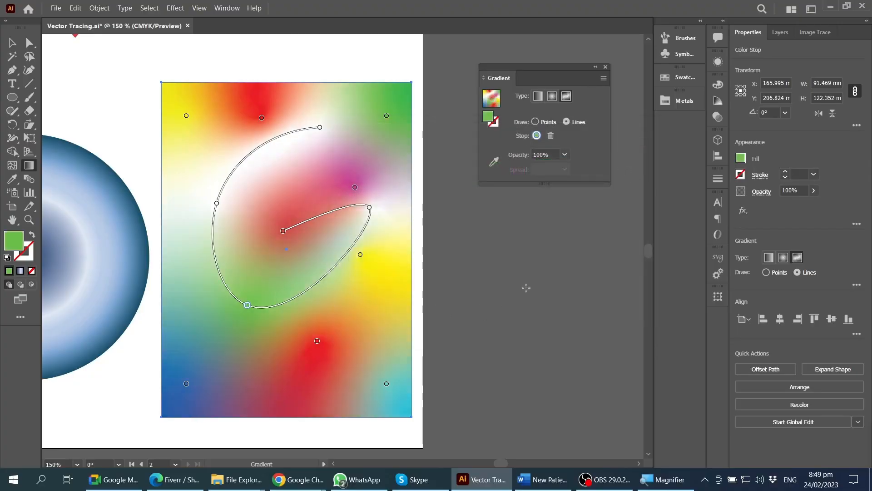
{"action": "key", "text": "v"}
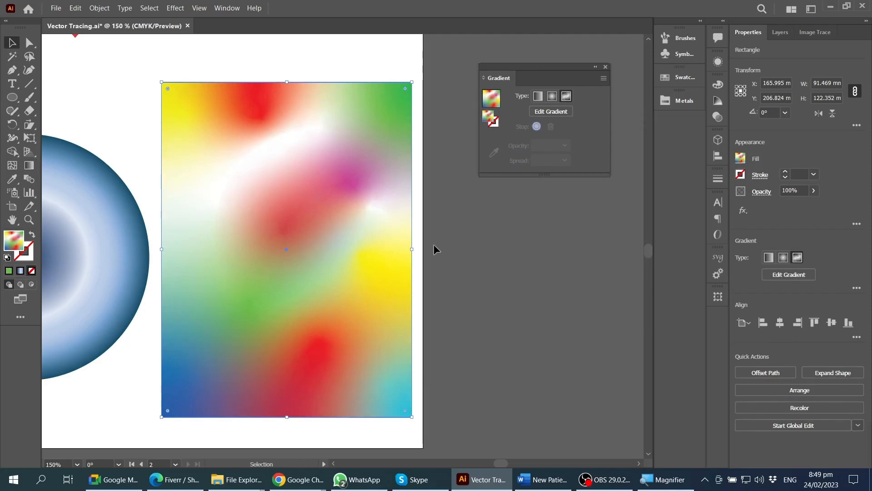
- Reselect the freeform-gradient rectangle and switch its gradient editing from Lines to Points drawing
{"action": "scroll", "coordinate": [434, 241], "scroll_direction": "down", "scroll_amount": 1}
{"action": "scroll", "coordinate": [353, 228], "scroll_direction": "left", "scroll_amount": 5}
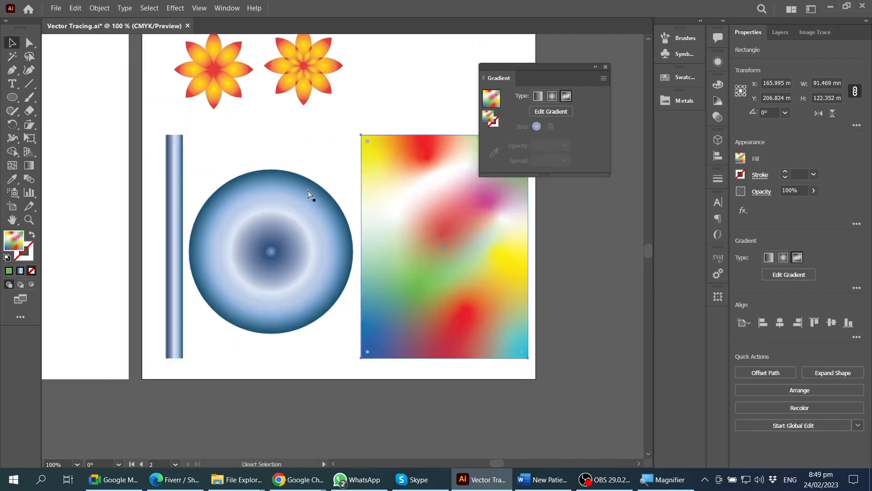
{"action": "scroll", "coordinate": [376, 200], "scroll_direction": "left", "scroll_amount": 1}
{"action": "left_click", "coordinate": [386, 157]}
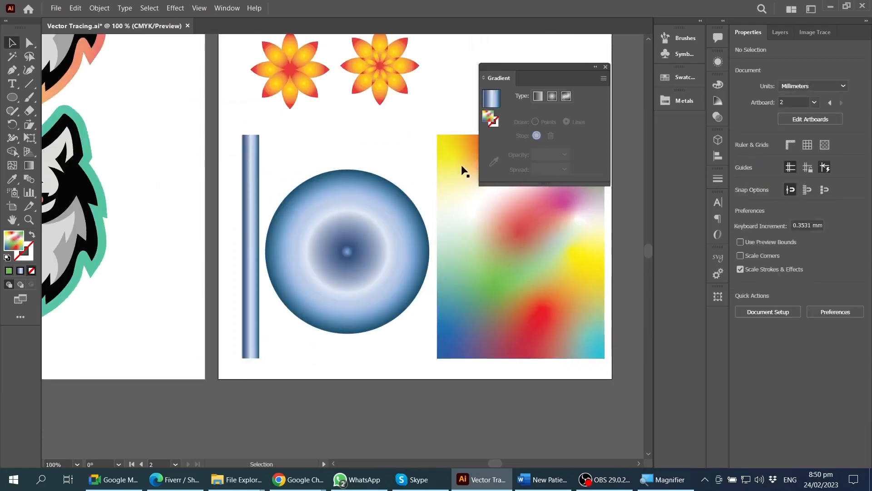
{"action": "scroll", "coordinate": [449, 189], "scroll_direction": "right", "scroll_amount": 3}
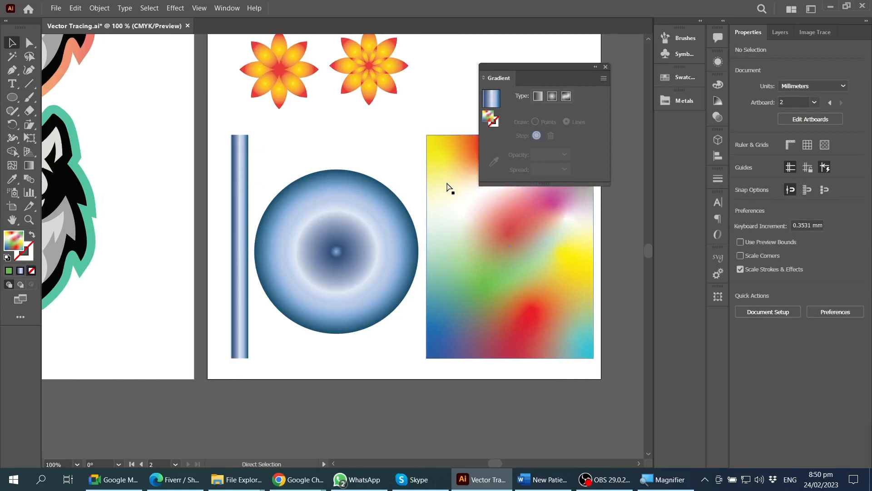
{"action": "left_click", "coordinate": [429, 197]}
{"action": "scroll", "coordinate": [454, 216], "scroll_direction": "right", "scroll_amount": 2}
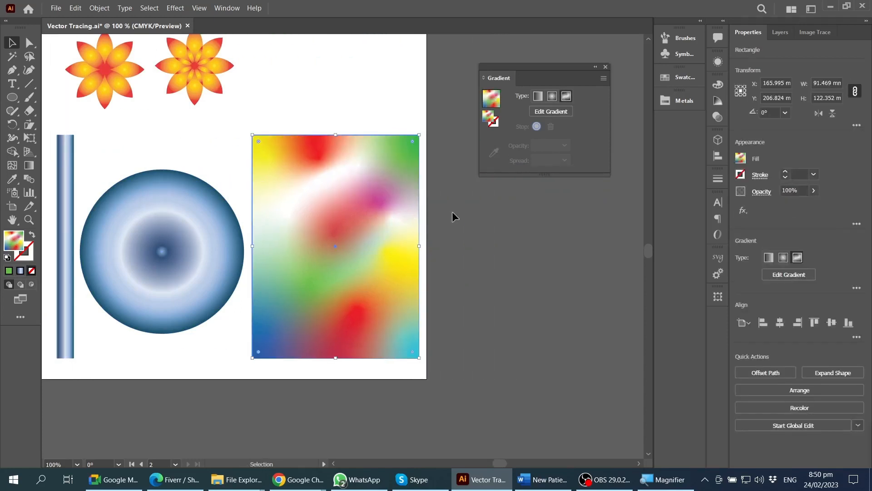
{"action": "scroll", "coordinate": [383, 215], "scroll_direction": "up", "scroll_amount": 1}
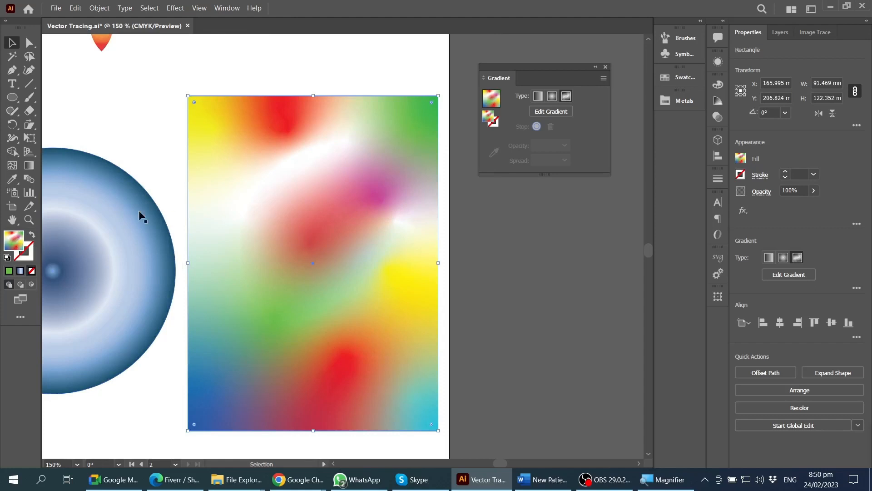
{"action": "left_click", "coordinate": [551, 112]}
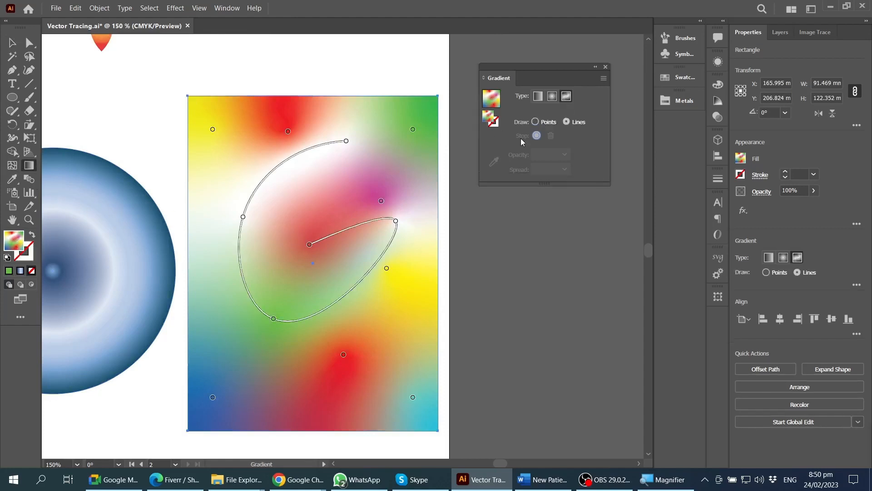
{"action": "left_click", "coordinate": [534, 123]}
{"action": "left_click", "coordinate": [413, 132]}
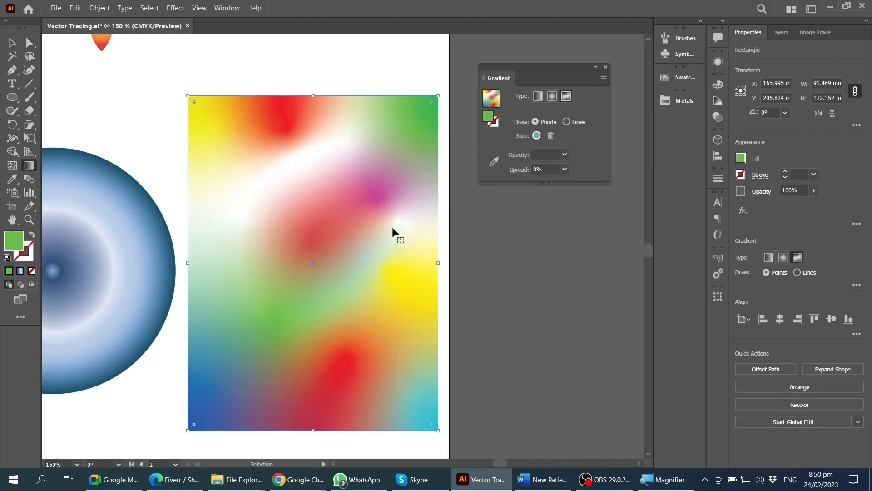
{"action": "scroll", "coordinate": [392, 228], "scroll_direction": "right", "scroll_amount": 2}
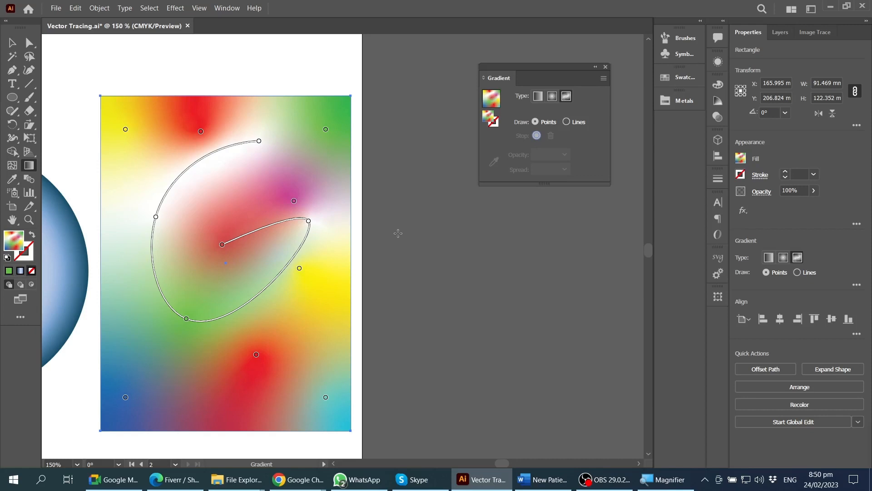
{"action": "left_click", "coordinate": [326, 129]}
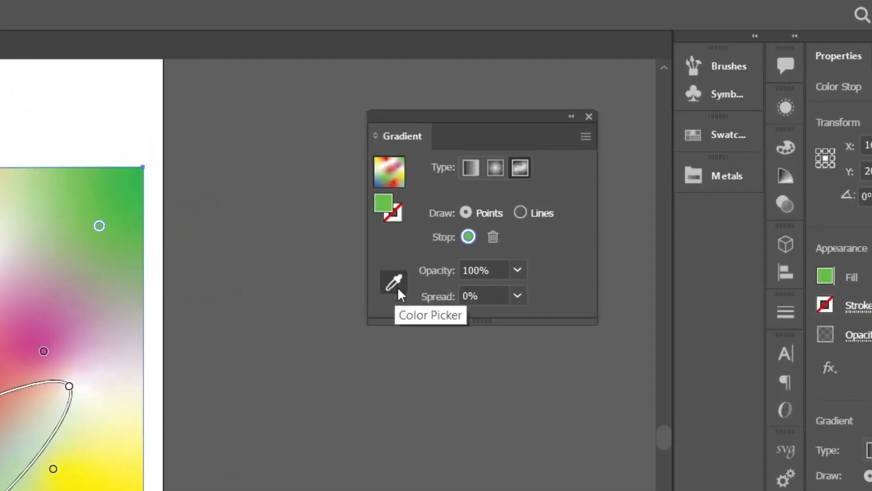
{"action": "left_click", "coordinate": [397, 287]}
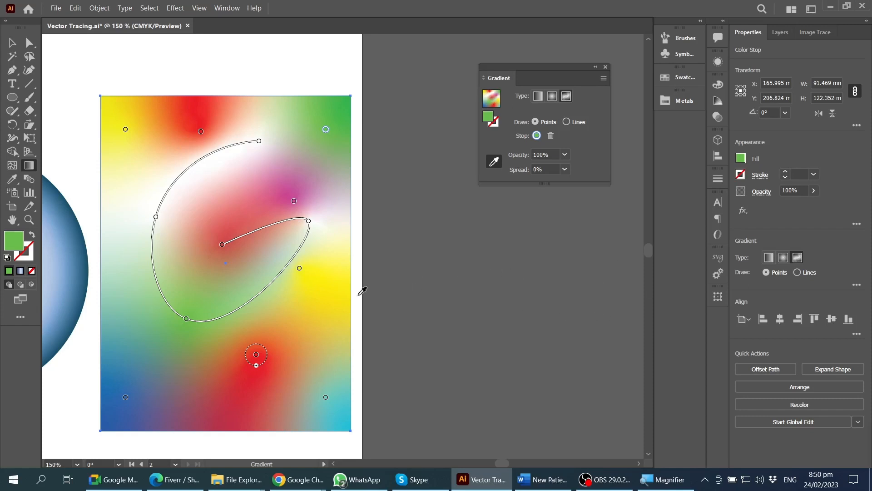
{"action": "key", "text": "Escape"}
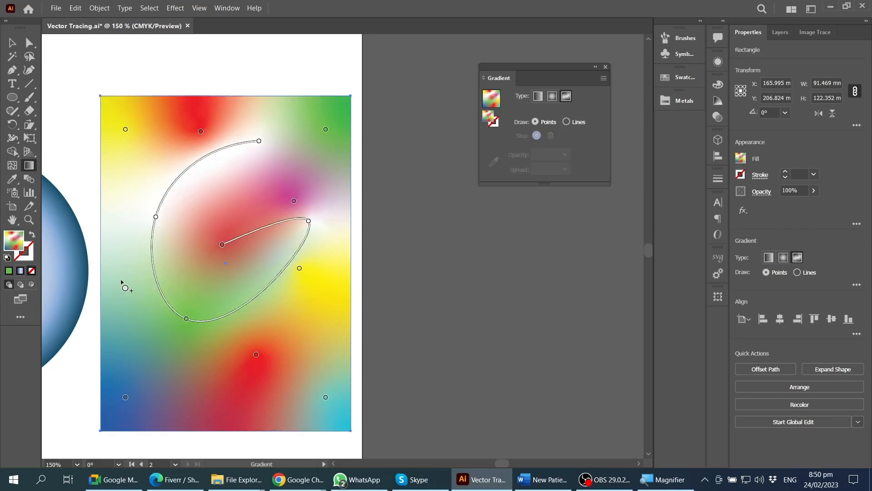
{"action": "scroll", "coordinate": [123, 284], "scroll_direction": "up", "scroll_amount": 5}
{"action": "scroll", "coordinate": [123, 284], "scroll_direction": "down", "scroll_amount": 10}
{"action": "scroll", "coordinate": [121, 277], "scroll_direction": "left", "scroll_amount": 1}
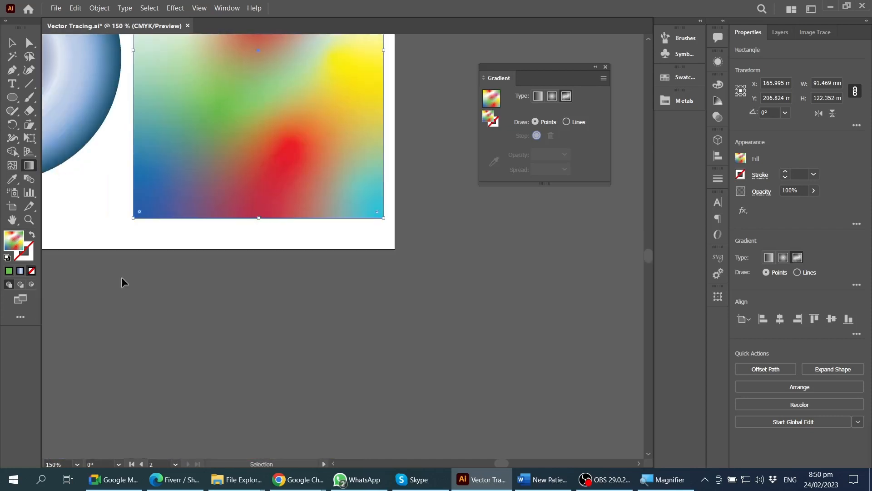
{"action": "key", "text": "g"}
{"action": "scroll", "coordinate": [122, 277], "scroll_direction": "up", "scroll_amount": 5}
{"action": "scroll", "coordinate": [279, 317], "scroll_direction": "left", "scroll_amount": 5}
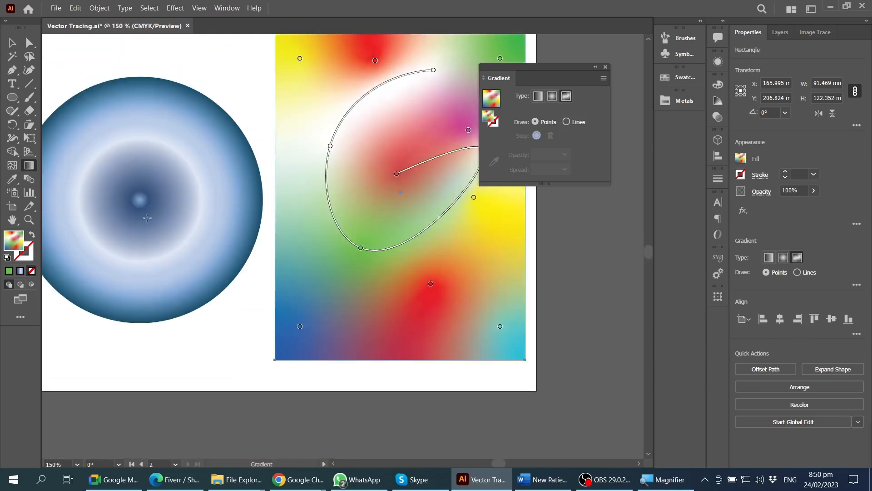
{"action": "scroll", "coordinate": [337, 208], "scroll_direction": "up", "scroll_amount": 3}
{"action": "scroll", "coordinate": [337, 207], "scroll_direction": "right", "scroll_amount": 3}
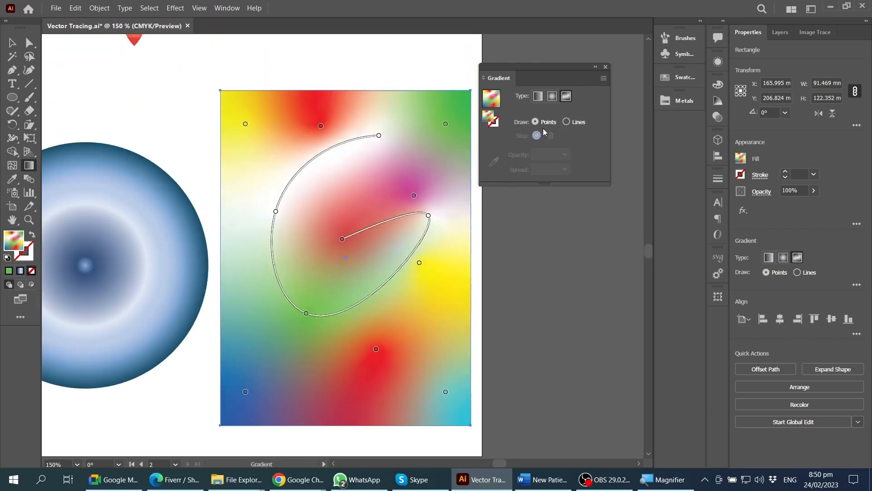
- Recolor the white stop on the curved line's left bend with dark blue sampled from the circle's rim, and leave gradient editing
{"action": "left_click", "coordinate": [12, 44]}
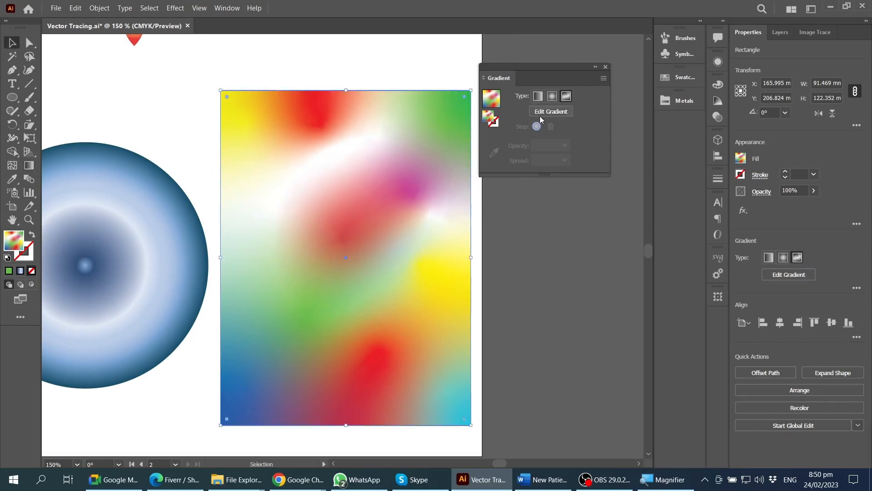
{"action": "left_click", "coordinate": [546, 112]}
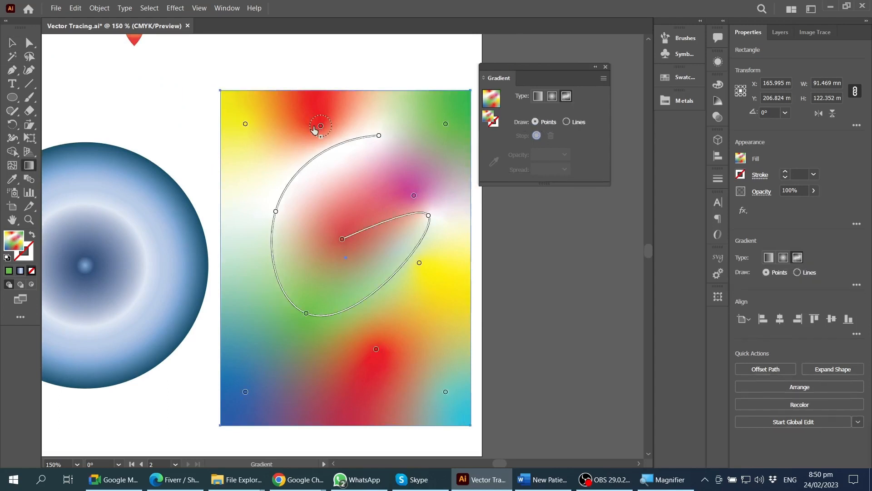
{"action": "left_click", "coordinate": [275, 211]}
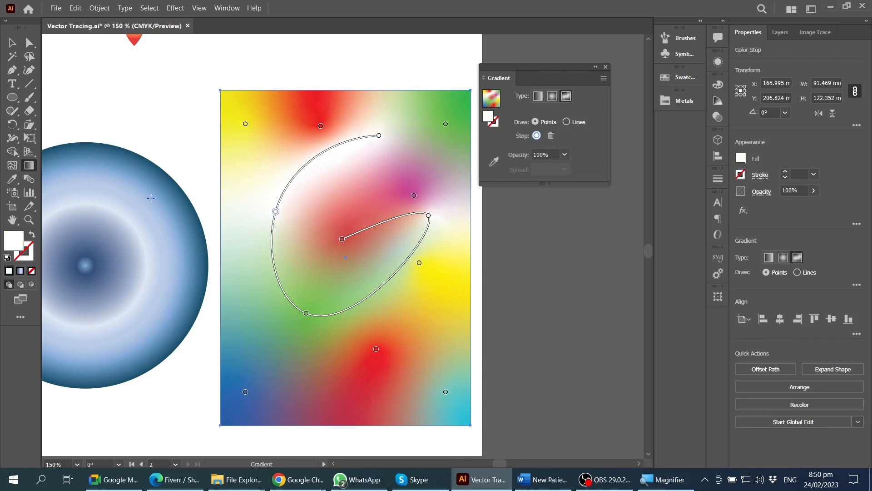
{"action": "left_click", "coordinate": [494, 162]}
{"action": "left_click", "coordinate": [182, 182]}
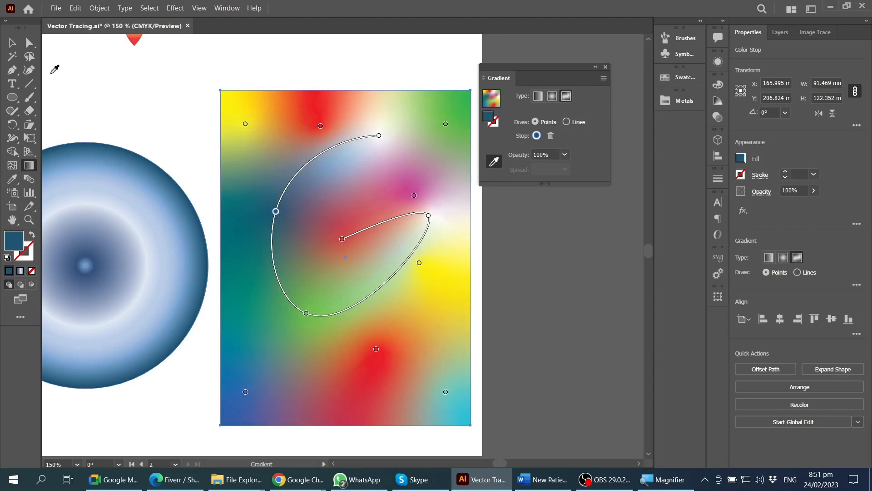
{"action": "left_click", "coordinate": [13, 43]}
- Compare the rectangle's freeform gradient, the circle's radial gradient and the vertical bar's linear gradient
{"action": "scroll", "coordinate": [394, 234], "scroll_direction": "down", "scroll_amount": 3}
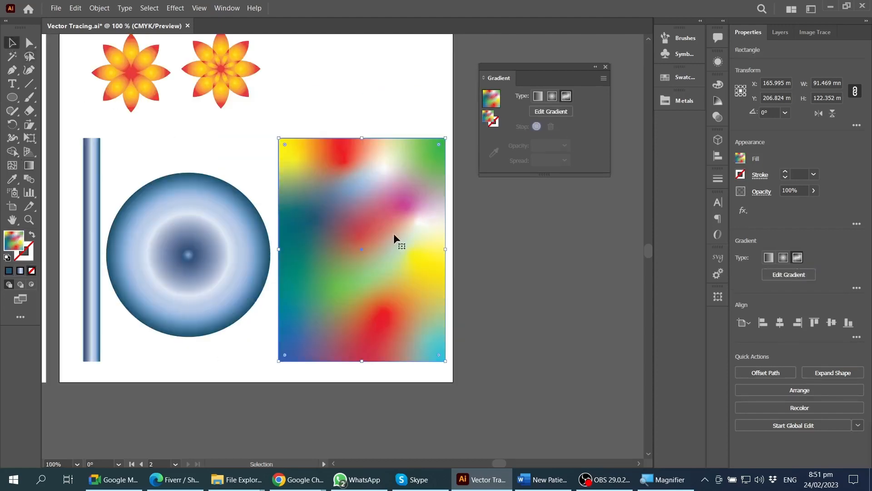
{"action": "scroll", "coordinate": [397, 246], "scroll_direction": "up", "scroll_amount": 3}
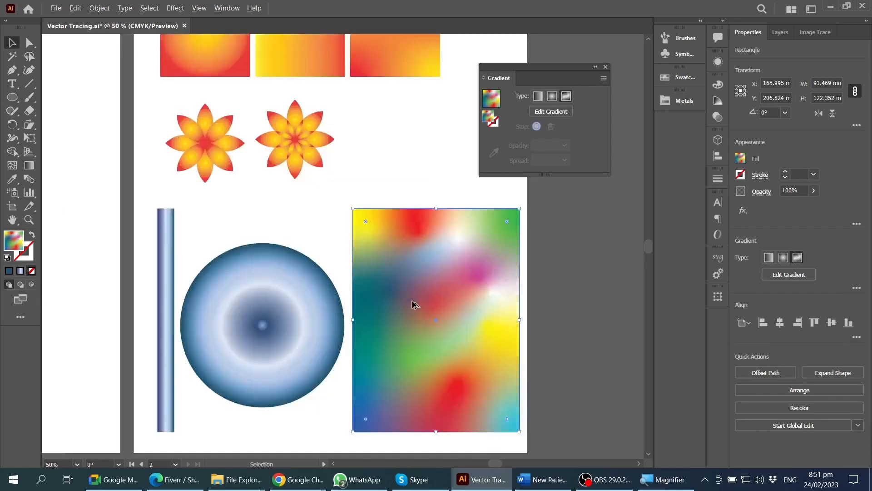
{"action": "scroll", "coordinate": [427, 303], "scroll_direction": "down", "scroll_amount": 1}
{"action": "scroll", "coordinate": [436, 299], "scroll_direction": "down", "scroll_amount": 1}
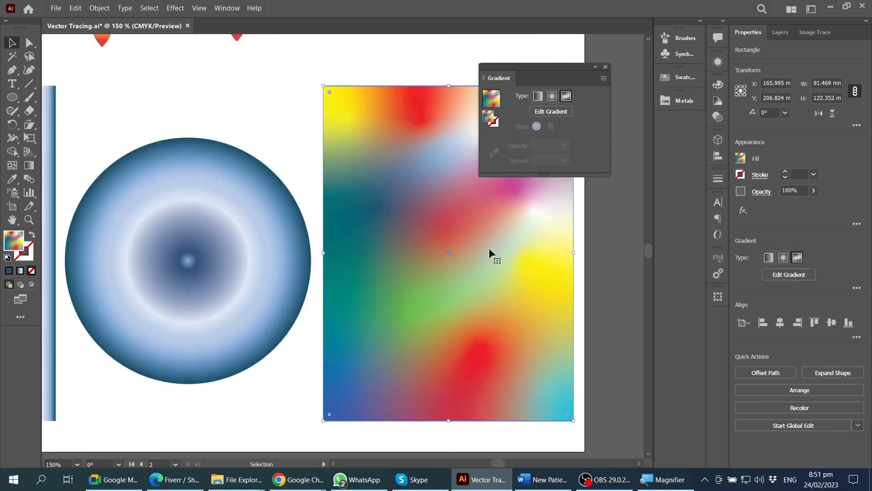
{"action": "scroll", "coordinate": [489, 250], "scroll_direction": "left", "scroll_amount": 4}
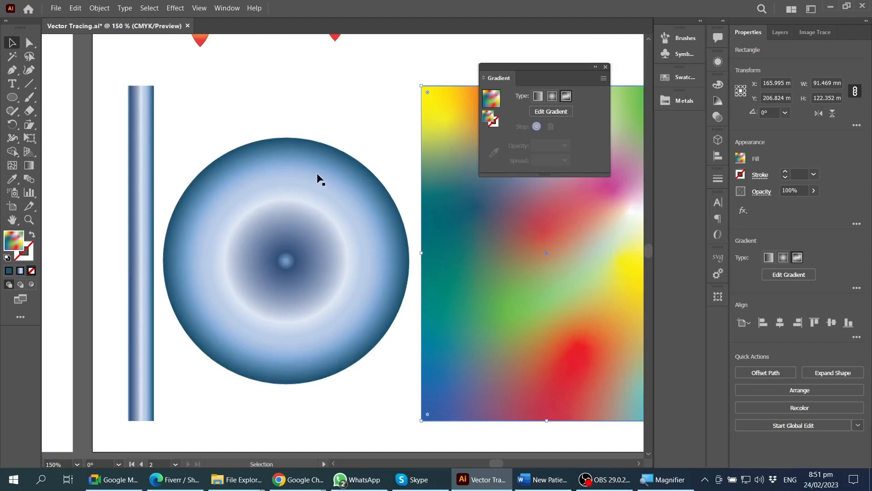
{"action": "left_click", "coordinate": [293, 178]}
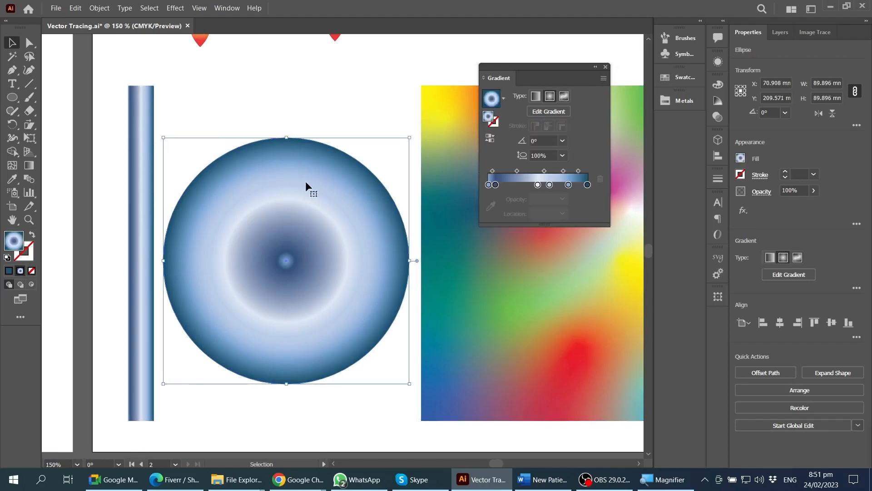
{"action": "left_click", "coordinate": [146, 137]}
{"action": "left_click", "coordinate": [245, 161]}
{"action": "left_click", "coordinate": [132, 150]}
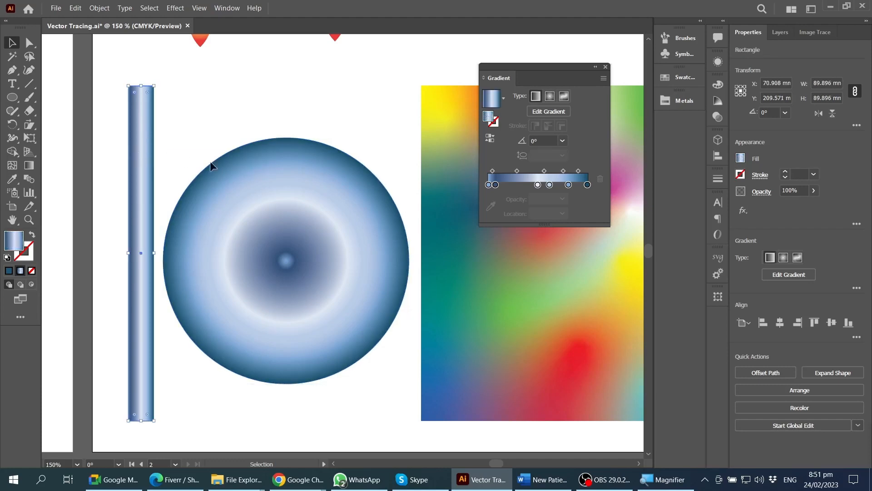
- Rearrange the circle's radial gradient stops, placing white before dark blue and moving the pale blue stop to about 46.2%
{"action": "left_click", "coordinate": [249, 179]}
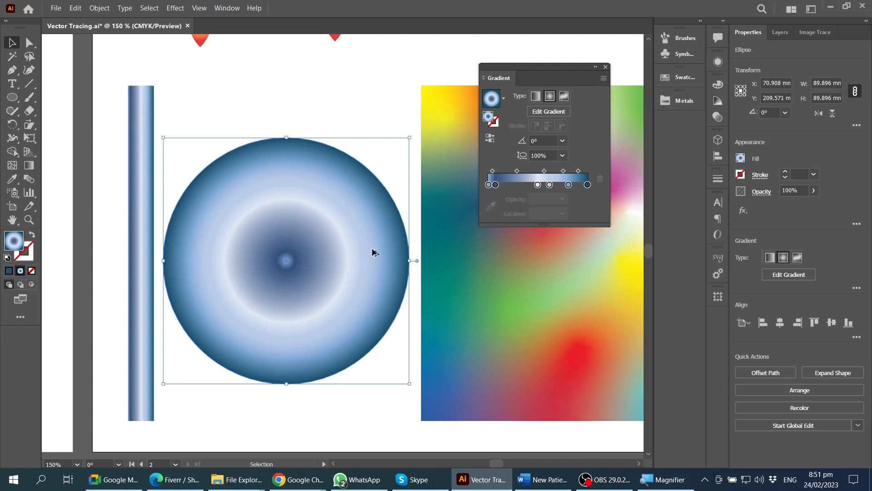
{"action": "scroll", "coordinate": [373, 253], "scroll_direction": "up", "scroll_amount": 1}
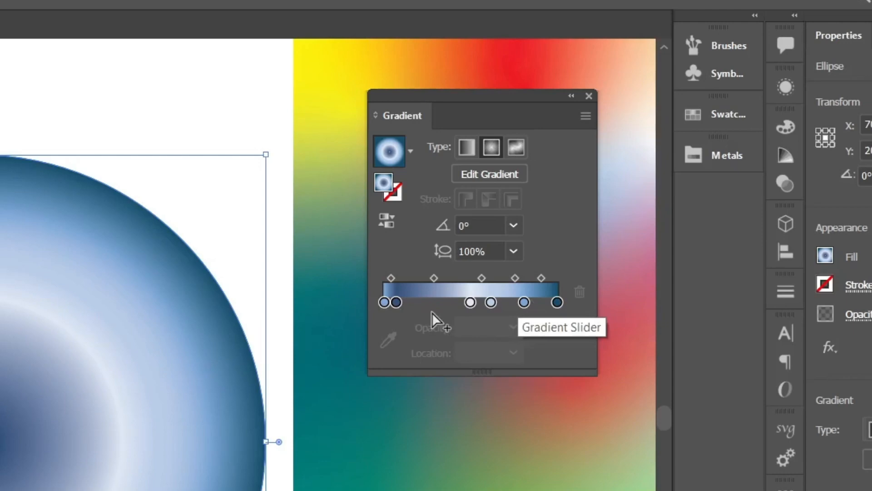
{"action": "mouse_move", "coordinate": [397, 305]}
{"action": "left_mouse_down"}
{"action": "mouse_move", "coordinate": [423, 303]}
{"action": "mouse_move", "coordinate": [404, 307]}
{"action": "left_mouse_up"}
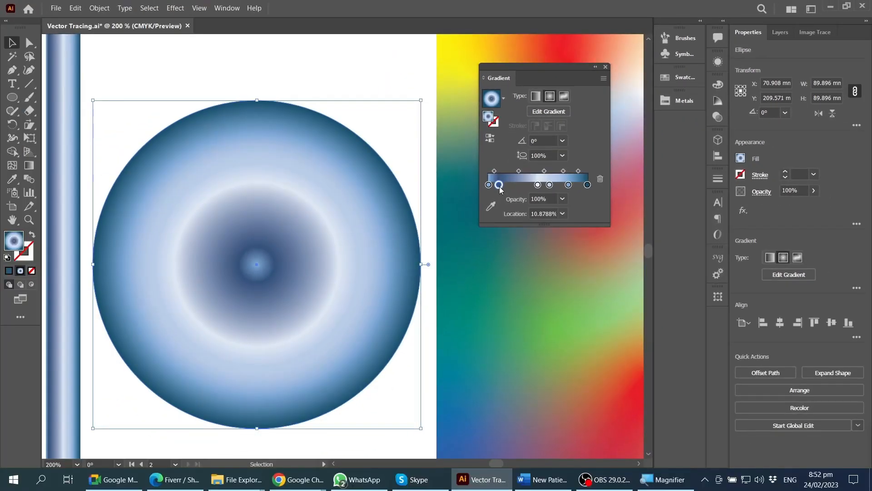
{"action": "left_click_drag", "start_coordinate": [499, 185], "coordinate": [518, 186]}
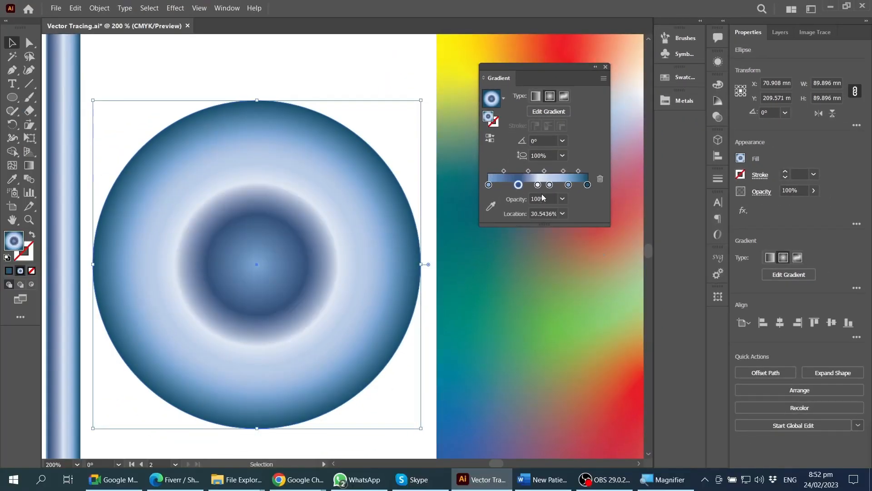
{"action": "left_click", "coordinate": [538, 185]}
{"action": "mouse_move", "coordinate": [538, 185]}
{"action": "left_mouse_down"}
{"action": "mouse_move", "coordinate": [500, 185]}
{"action": "mouse_move", "coordinate": [534, 186]}
{"action": "left_mouse_up"}
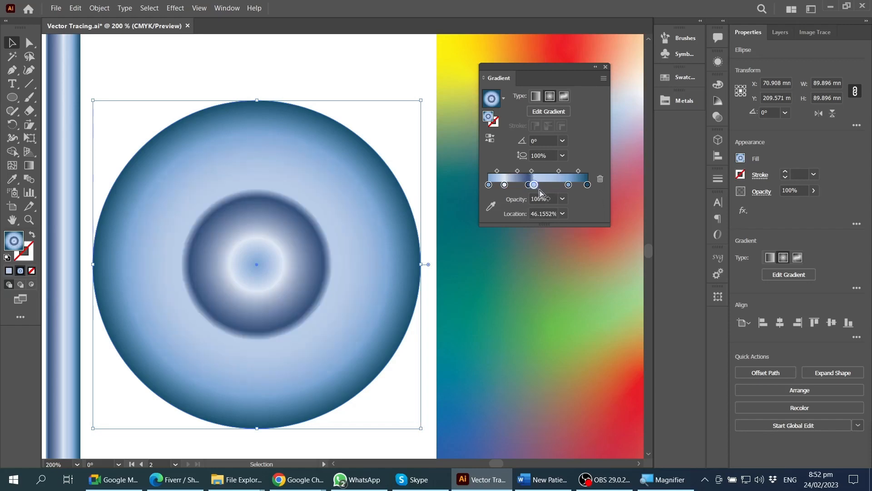
- Shift the circle's gradient stops by hand, moving the outermost stop to 94.19% and the center stop to about 1.5%
{"action": "mouse_move", "coordinate": [568, 186]}
{"action": "left_mouse_down"}
{"action": "mouse_move", "coordinate": [553, 185]}
{"action": "mouse_move", "coordinate": [581, 185]}
{"action": "left_mouse_up"}
{"action": "mouse_move", "coordinate": [489, 185]}
{"action": "left_mouse_down"}
{"action": "mouse_move", "coordinate": [511, 187]}
{"action": "mouse_move", "coordinate": [489, 185]}
{"action": "left_mouse_up"}
{"action": "left_click", "coordinate": [495, 187]}
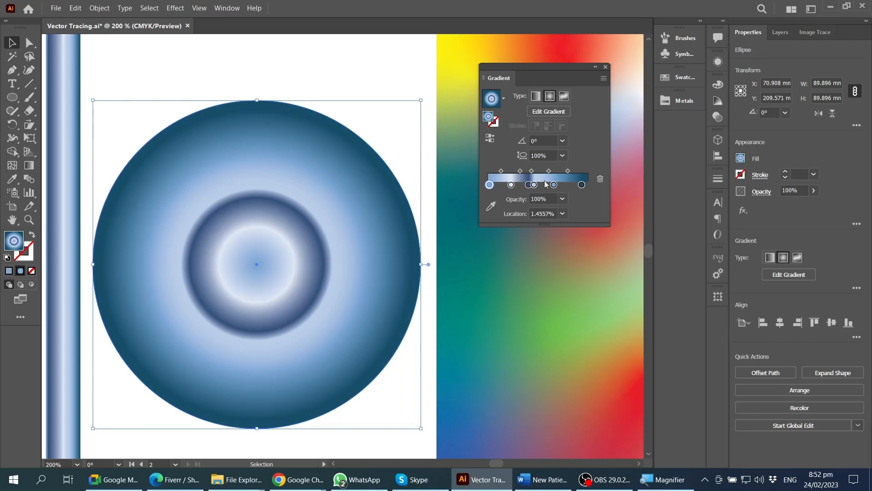
{"action": "left_click", "coordinate": [581, 184]}
{"action": "double_click", "coordinate": [582, 185]}
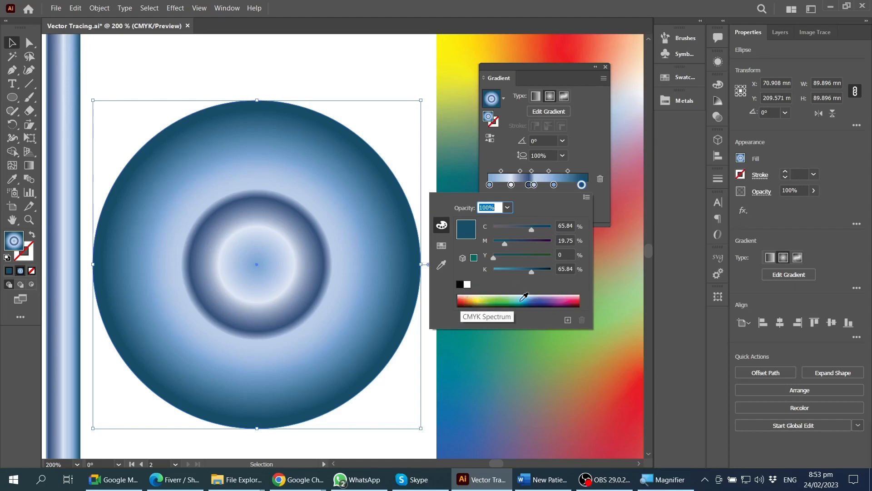
{"action": "left_click", "coordinate": [582, 185]}
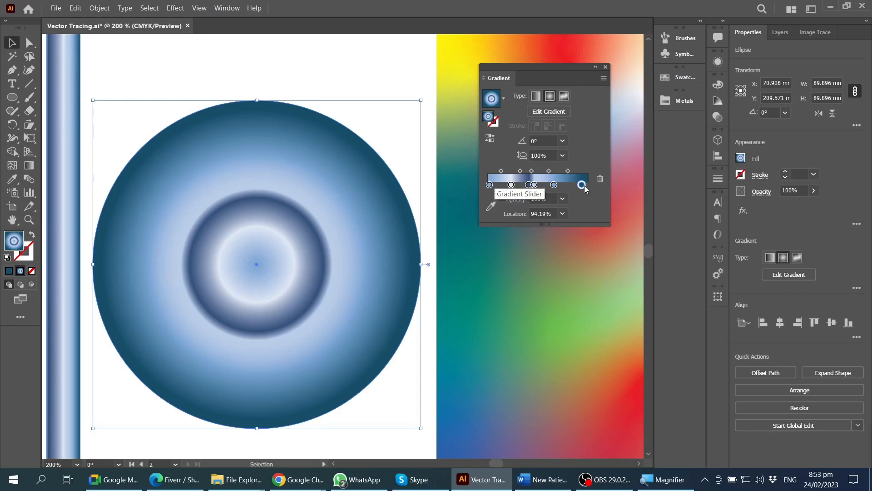
- Move the circle's center gradient stop to 0% and its outermost dark stop to 100%
{"action": "left_click", "coordinate": [489, 185]}
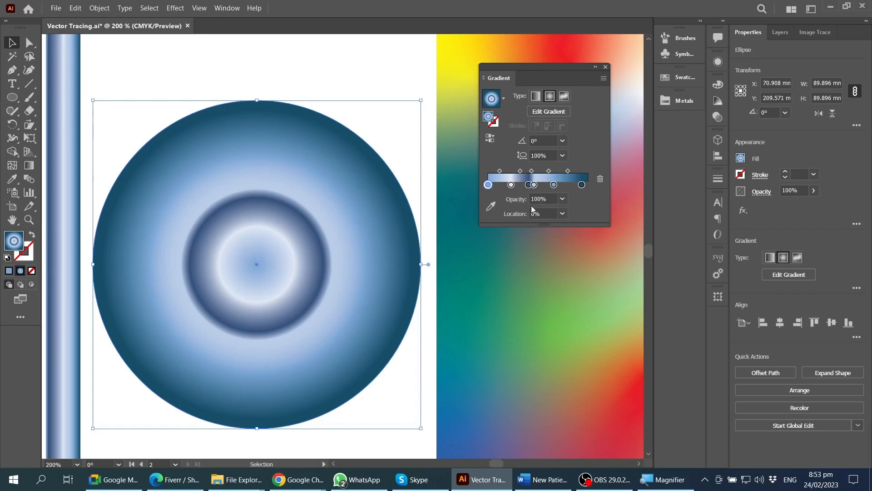
{"action": "left_click", "coordinate": [543, 213]}
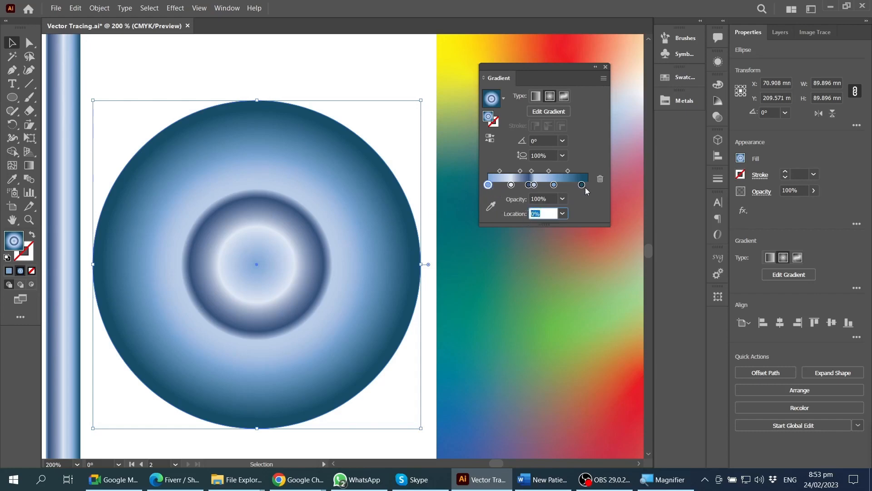
{"action": "left_click_drag", "start_coordinate": [582, 185], "coordinate": [604, 187]}
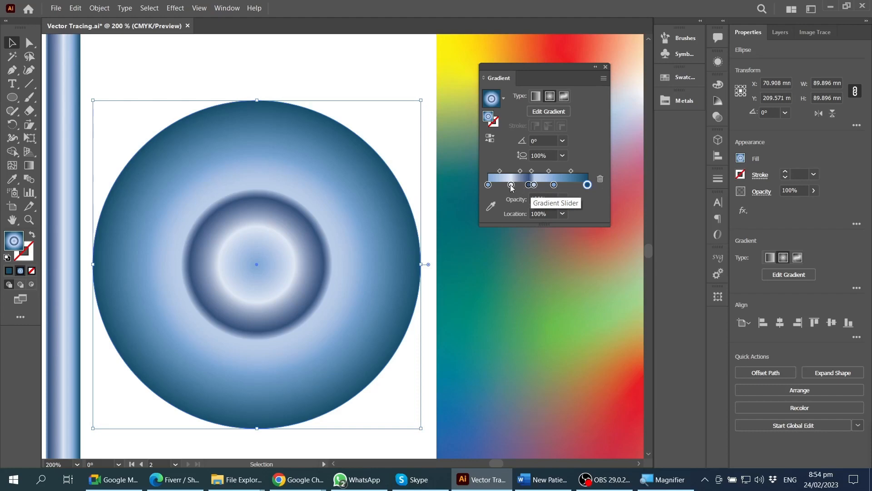
- Set the location of the circle's white gradient stop to 20% and its dark blue stop to 40%
{"action": "left_click", "coordinate": [488, 184]}
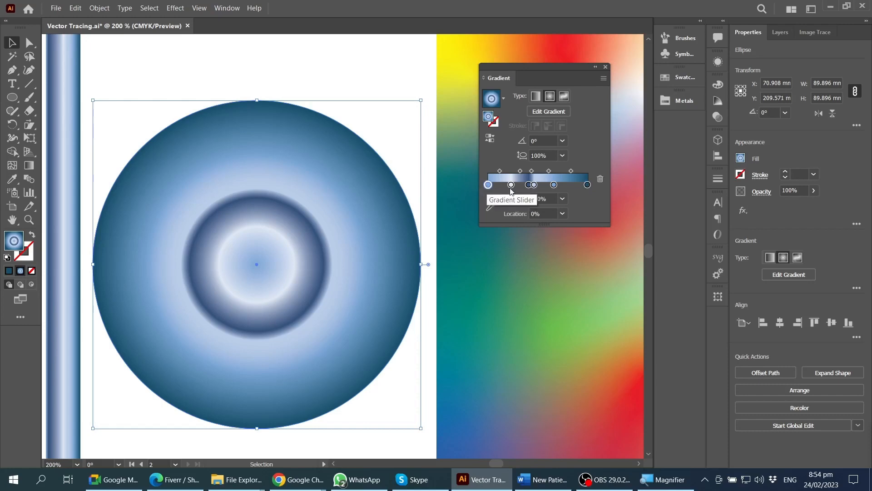
{"action": "left_click", "coordinate": [511, 185]}
{"action": "left_click", "coordinate": [543, 213]}
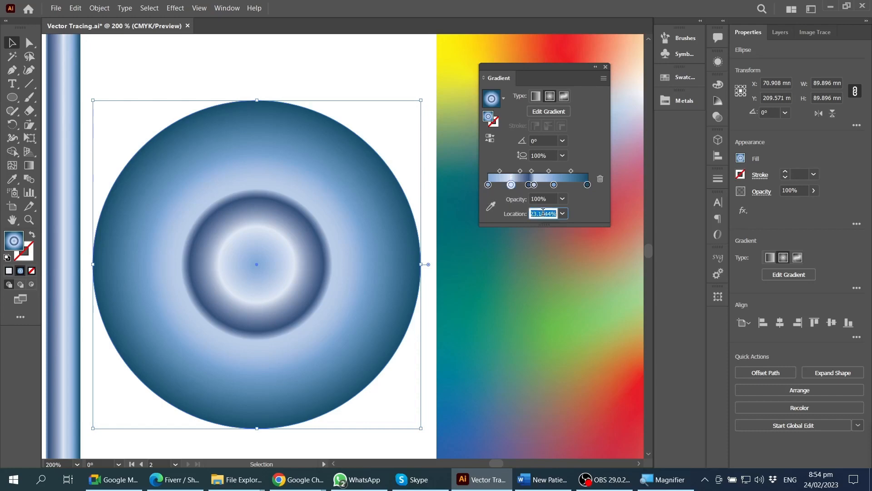
{"action": "type", "text": "20"}
{"action": "left_click", "coordinate": [550, 198]}
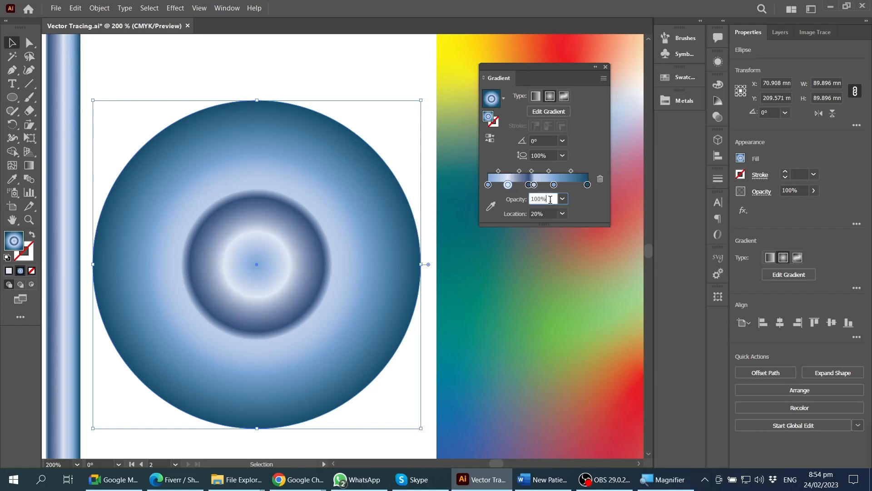
{"action": "left_click", "coordinate": [529, 185]}
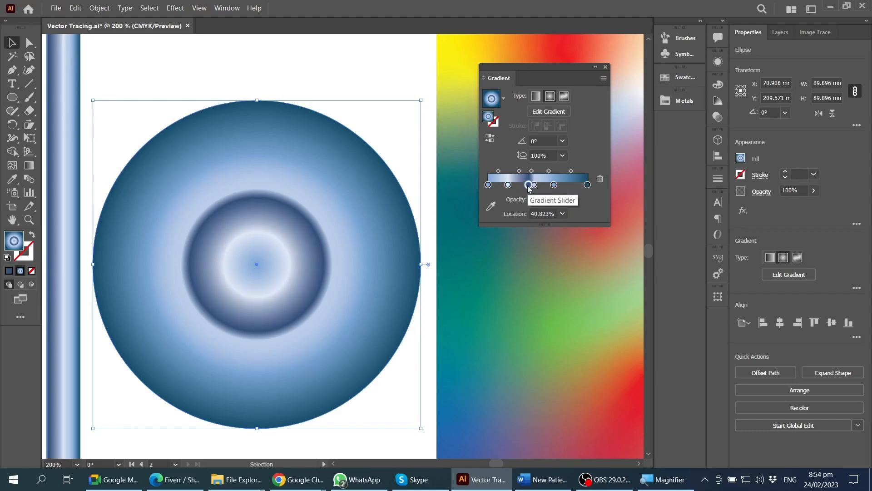
{"action": "left_click", "coordinate": [554, 213]}
{"action": "type", "text": "40"}
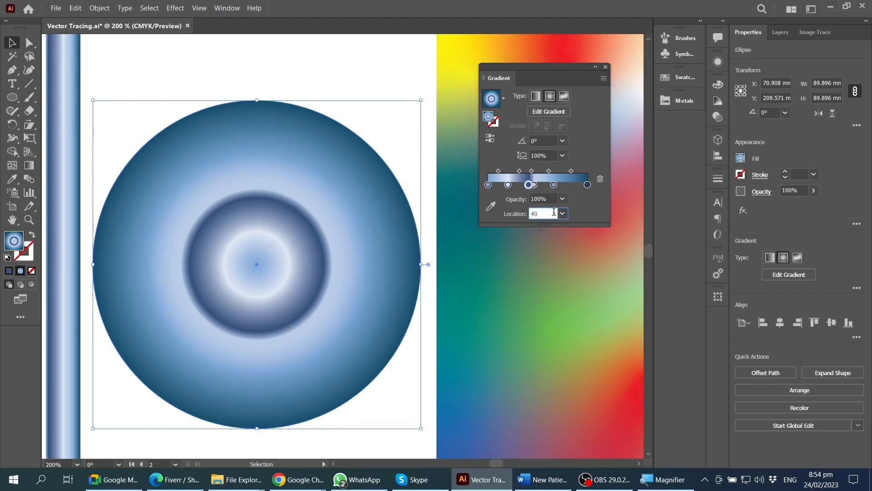
{"action": "left_click", "coordinate": [552, 198]}
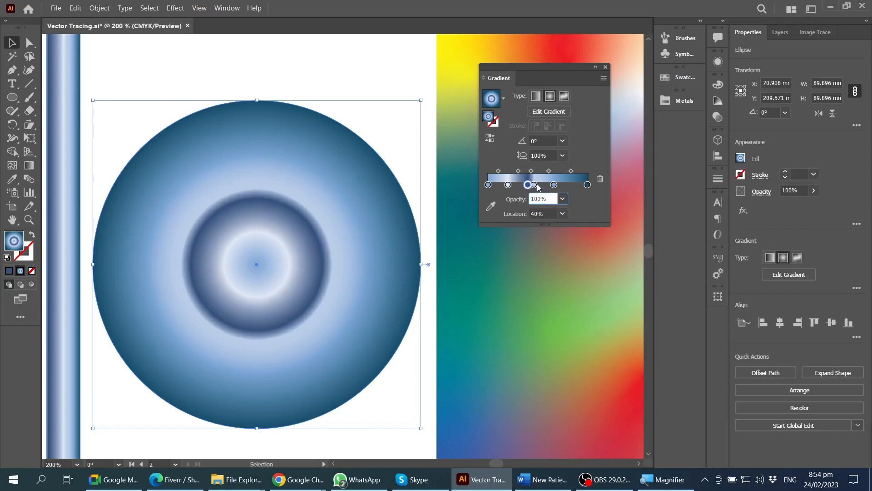
- Set the location of the circle's pale blue gradient stop to 60% and the medium blue stop after it to 80%
{"action": "left_click", "coordinate": [536, 184]}
{"action": "left_click", "coordinate": [543, 213]}
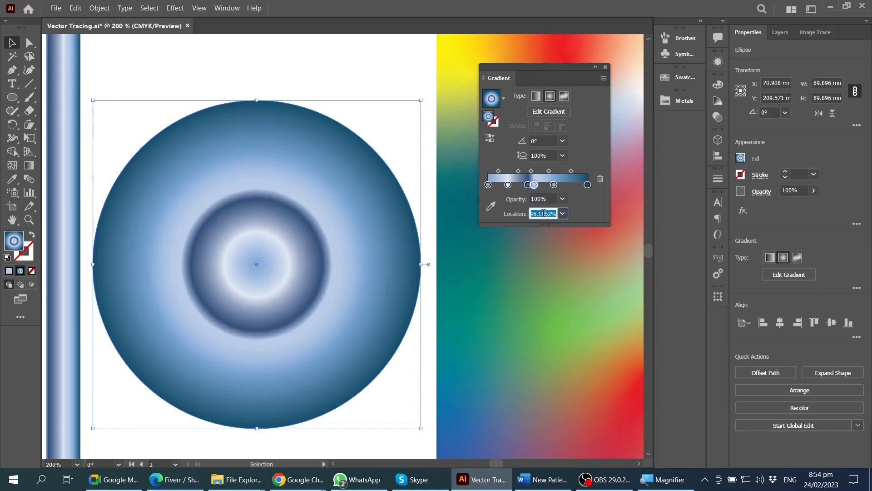
{"action": "type", "text": "60"}
{"action": "left_click", "coordinate": [552, 198]}
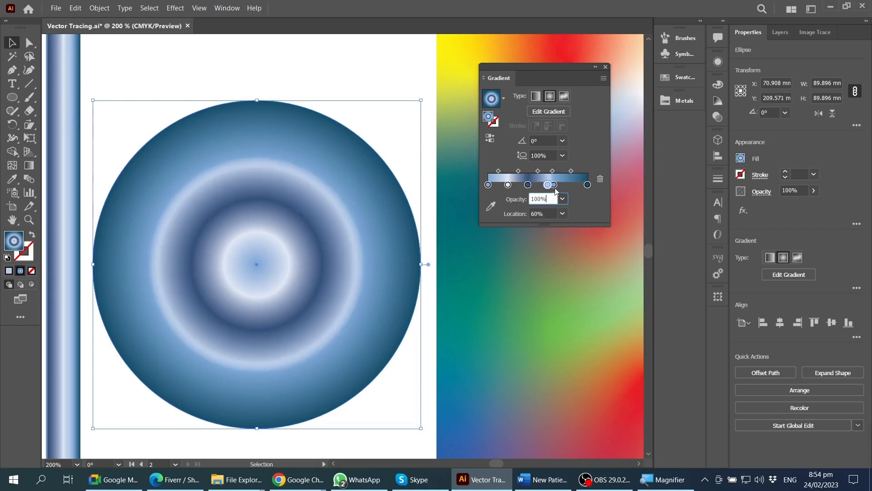
{"action": "left_click", "coordinate": [553, 185]}
{"action": "left_click", "coordinate": [550, 211]}
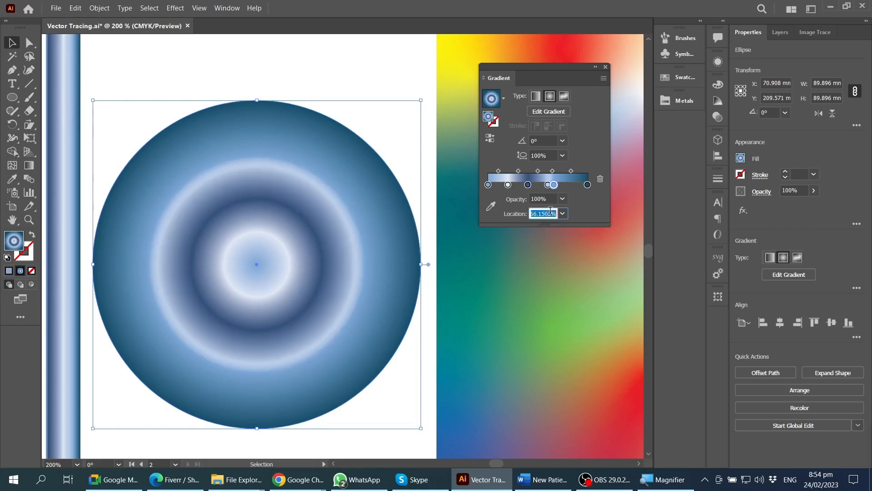
{"action": "type", "text": "80"}
{"action": "left_click", "coordinate": [553, 199]}
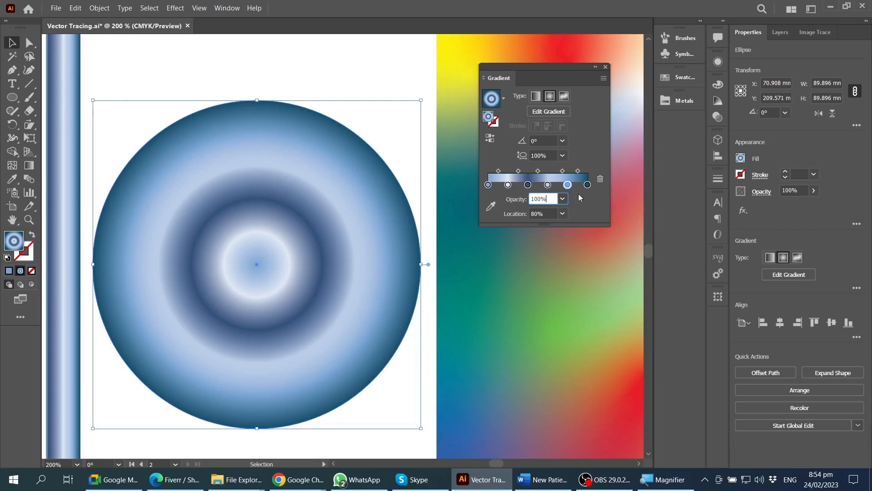
{"action": "left_click", "coordinate": [528, 217]}
{"action": "left_click_drag", "start_coordinate": [528, 217], "coordinate": [524, 220]}
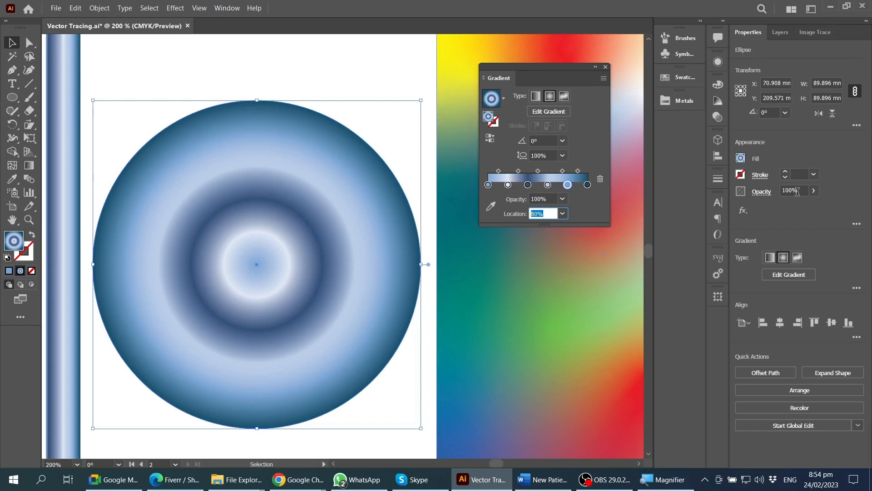
{"action": "left_click_drag", "start_coordinate": [803, 190], "coordinate": [780, 193]}
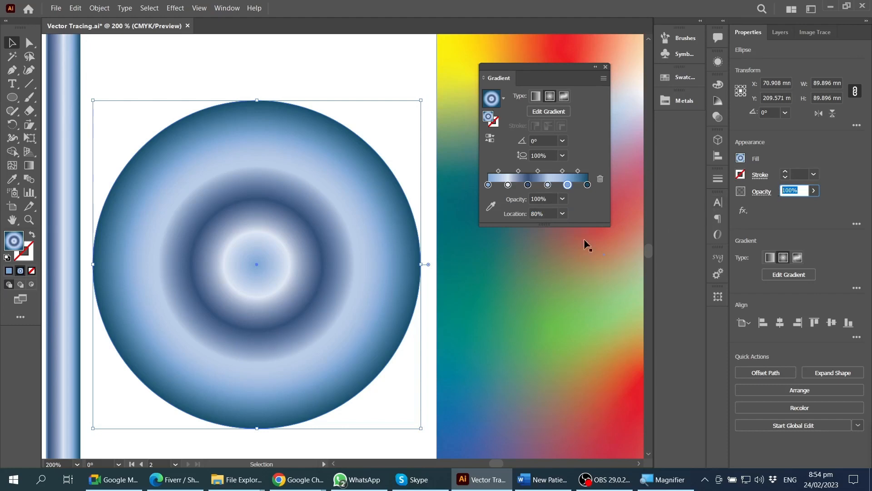
- Move the radial-gradient circle off the artboard onto the empty canvas beside the freeform-gradient rectangle
{"action": "scroll", "coordinate": [313, 240], "scroll_direction": "down", "scroll_amount": 2, "text": "alt"}
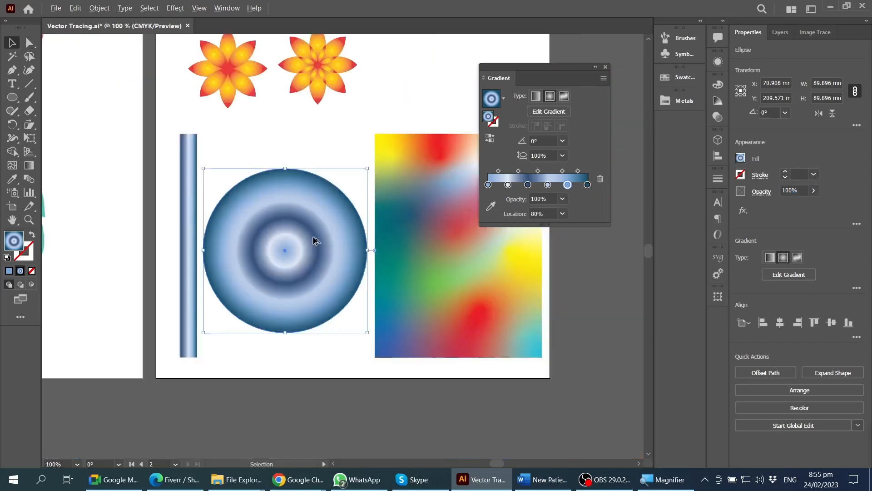
{"action": "scroll", "coordinate": [313, 239], "scroll_direction": "down", "scroll_amount": 1}
{"action": "scroll", "coordinate": [304, 241], "scroll_direction": "right", "scroll_amount": 4}
{"action": "left_click_drag", "start_coordinate": [170, 247], "coordinate": [386, 227]}
{"action": "scroll", "coordinate": [386, 227], "scroll_direction": "up", "scroll_amount": 2, "text": "alt"}
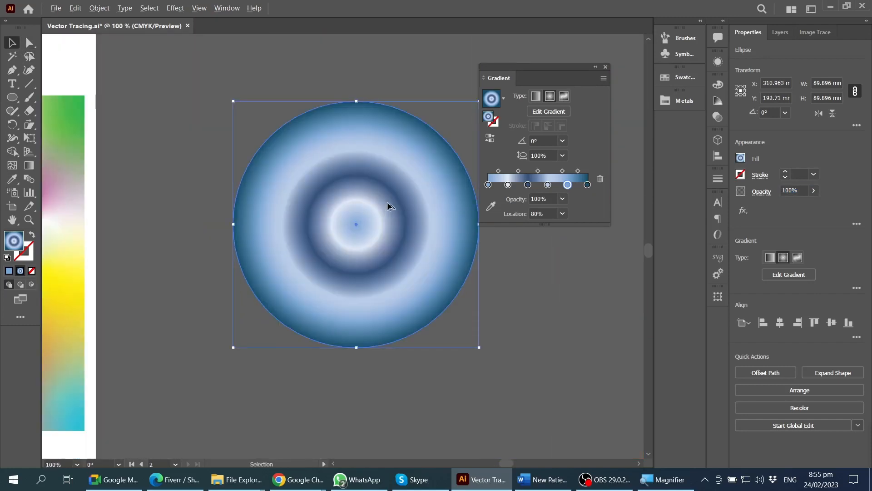
- Move the Gradient panel aside and place the leftmost green-outlined wolf image beneath the circle, leaving nothing selected
{"action": "scroll", "coordinate": [410, 246], "scroll_direction": "down", "scroll_amount": 1, "text": "alt"}
{"action": "left_click_drag", "start_coordinate": [546, 70], "coordinate": [598, 39]}
{"action": "scroll", "coordinate": [381, 226], "scroll_direction": "down", "scroll_amount": 3, "text": "alt"}
{"action": "scroll", "coordinate": [382, 224], "scroll_direction": "down", "scroll_amount": 1, "text": "alt"}
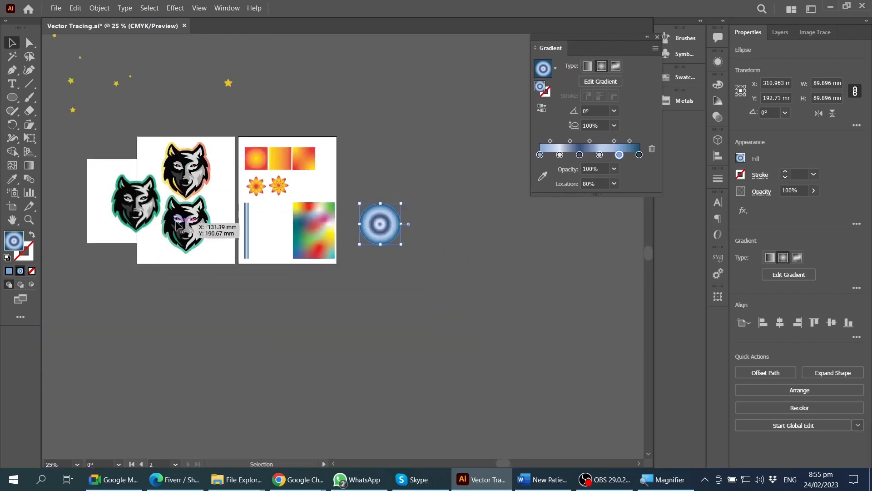
{"action": "left_click_drag", "start_coordinate": [123, 214], "coordinate": [364, 225]}
{"action": "key", "text": "ctrl+equal"}
{"action": "key", "text": "ctrl+equal"}
{"action": "key", "text": "ctrl+equal"}
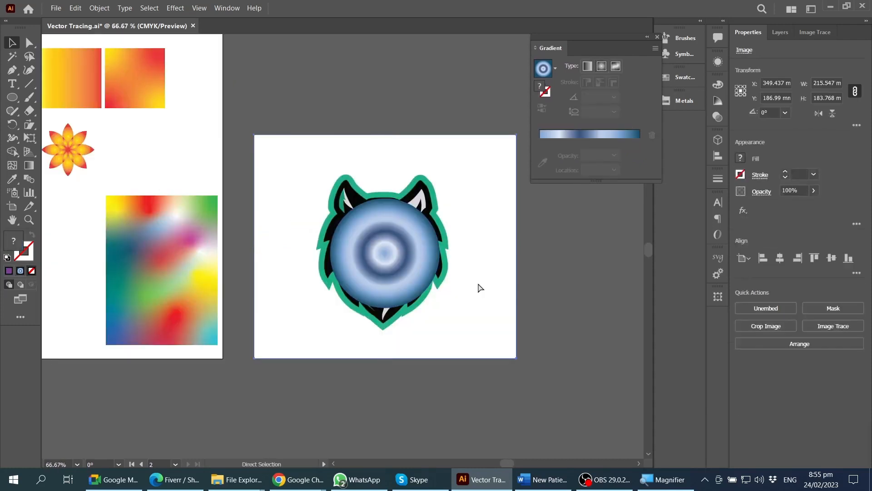
{"action": "key", "text": "ctrl+shift+a"}
{"action": "scroll", "coordinate": [397, 241], "scroll_direction": "up", "scroll_amount": 2, "text": "alt"}
- Try the circle's overall opacity at 26% and 63% over the wolf image, and undo both opacity changes
{"action": "left_click", "coordinate": [397, 240]}
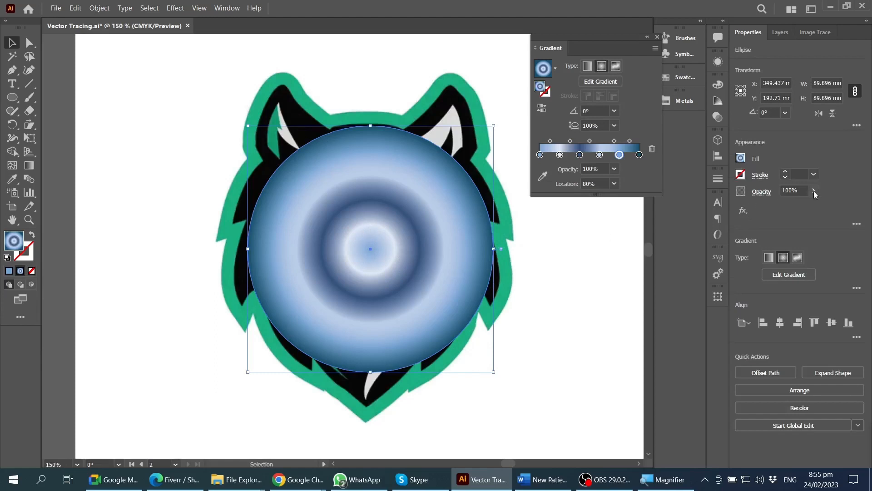
{"action": "left_click", "coordinate": [813, 191]}
{"action": "left_click_drag", "start_coordinate": [813, 205], "coordinate": [781, 211]}
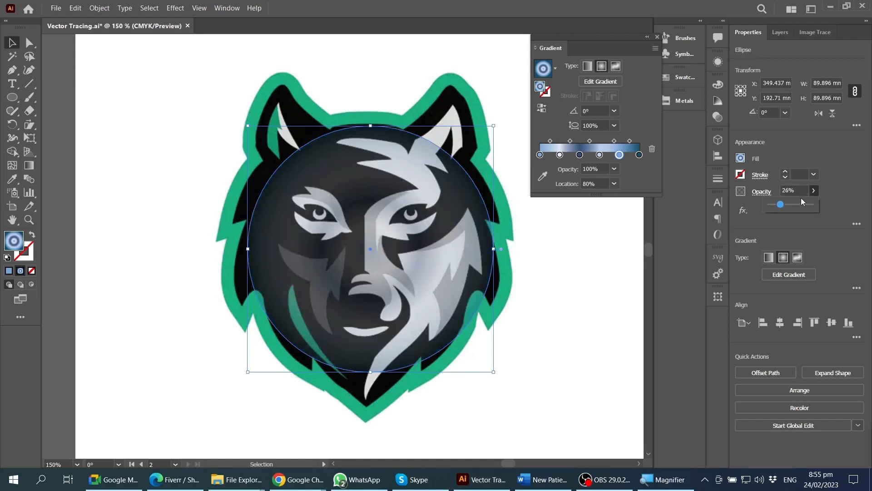
{"action": "left_click_drag", "start_coordinate": [781, 207], "coordinate": [796, 208]}
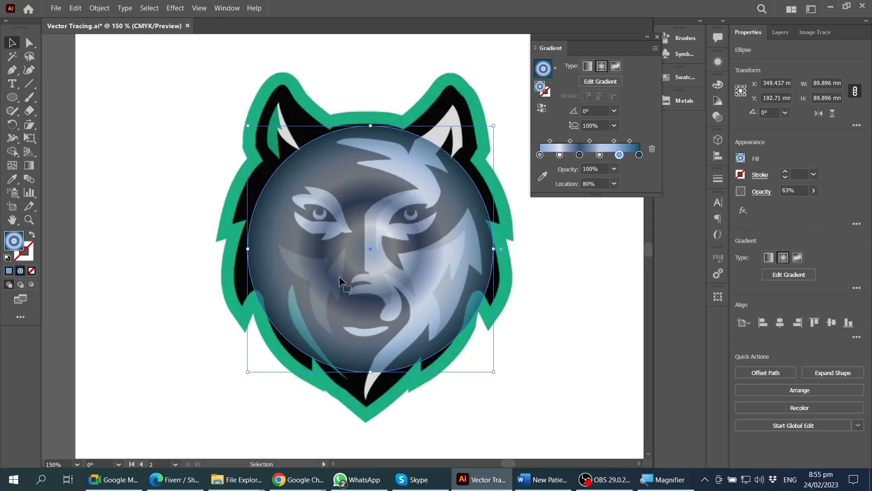
{"action": "key", "text": "a"}
{"action": "key", "text": "ctrl+z"}
{"action": "key", "text": "ctrl+z"}
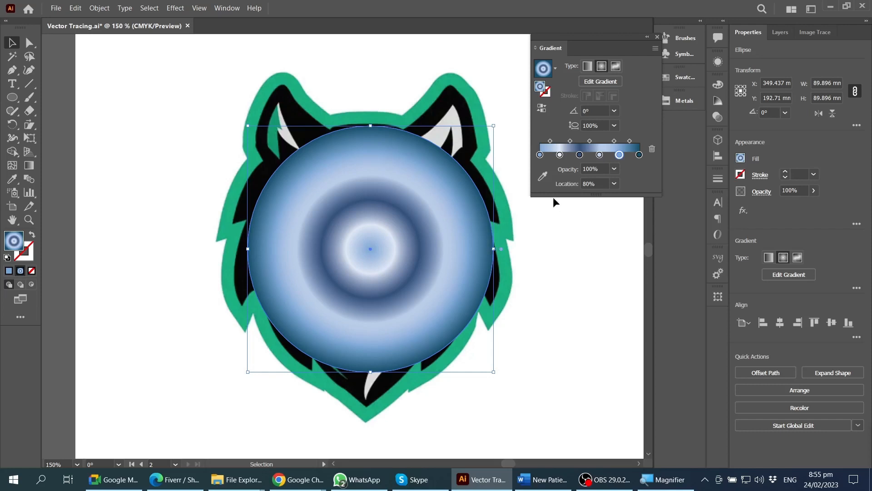
- Set the opacity of the circle's white gradient stop at 20% and pale blue stop at 60% to 0%
{"action": "left_click", "coordinate": [560, 155]}
{"action": "left_click", "coordinate": [605, 169]}
{"action": "type", "text": "0"}
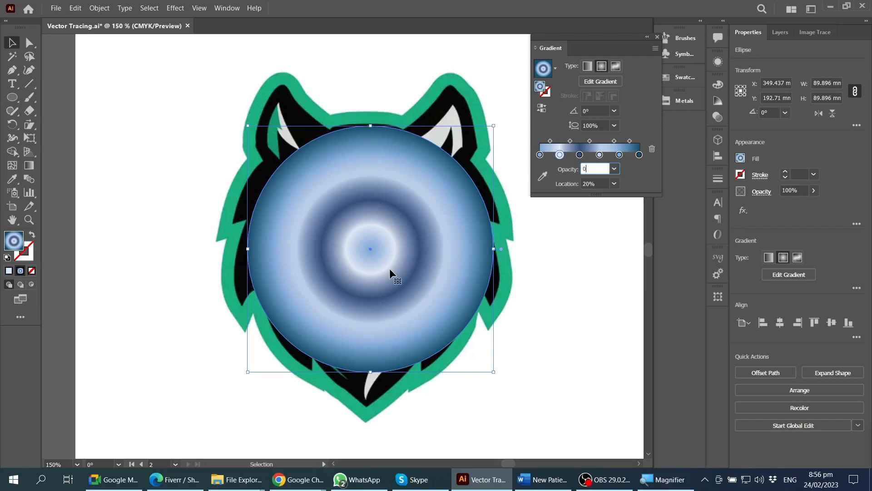
{"action": "key", "text": "Return"}
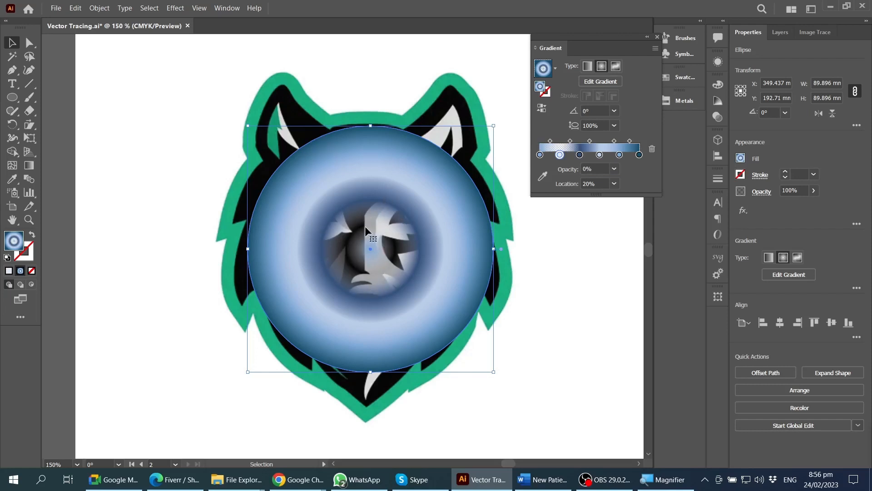
{"action": "left_click", "coordinate": [600, 155]}
{"action": "left_click", "coordinate": [605, 169]}
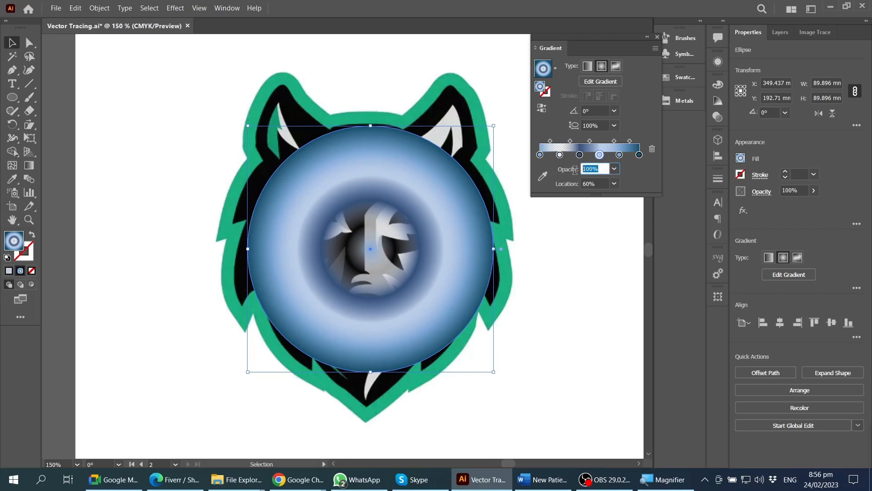
{"action": "type", "text": "0"}
{"action": "key", "text": "Return"}
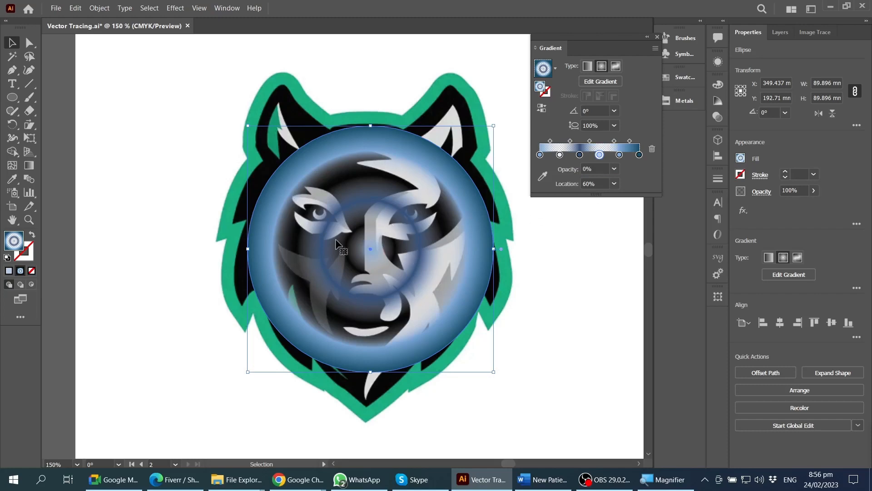
- Move the two transparent gradient stops closer to the dark blue stop, with the white one at about 30.3%
{"action": "scroll", "coordinate": [336, 239], "scroll_direction": "down", "scroll_amount": 2}
{"action": "scroll", "coordinate": [355, 237], "scroll_direction": "up", "scroll_amount": 3}
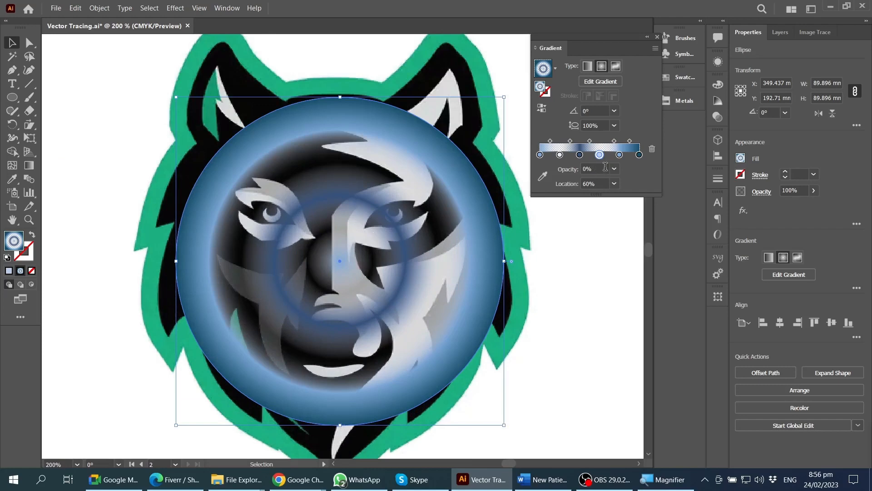
{"action": "left_click_drag", "start_coordinate": [600, 155], "coordinate": [572, 160]}
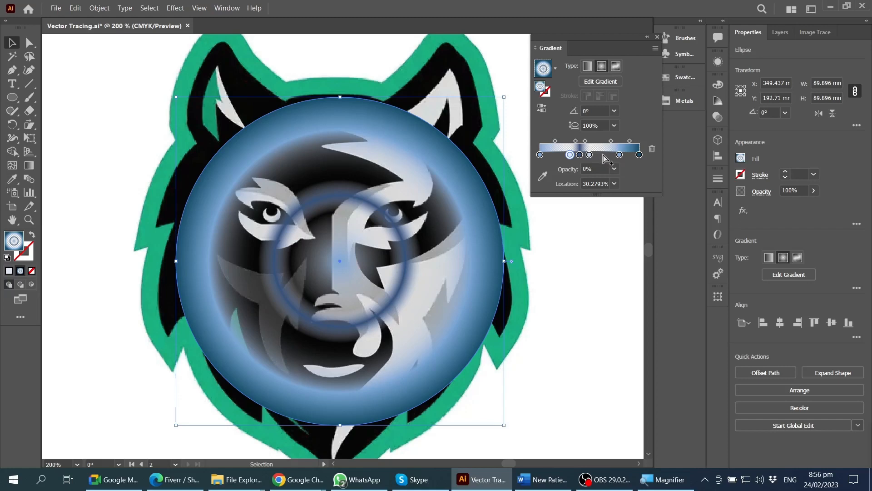
- Add two gradient stops to the circle's fill, at about 61.7% and about 14.8%
{"action": "left_click", "coordinate": [603, 155]}
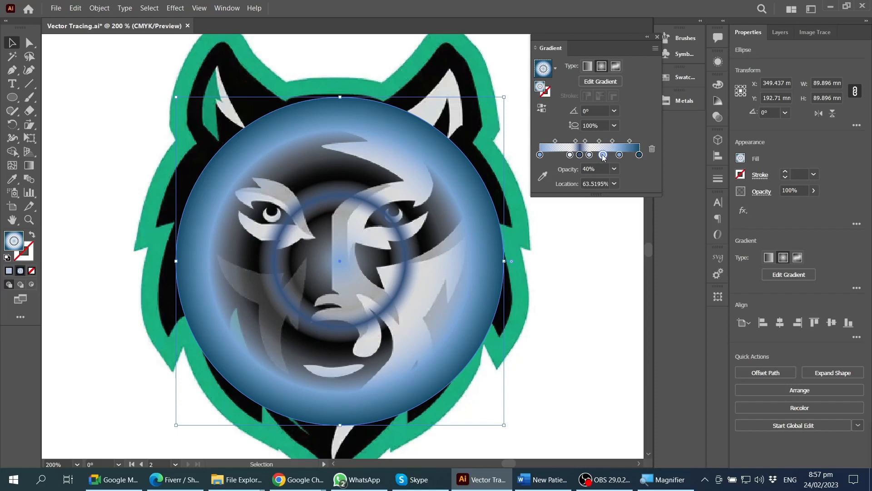
{"action": "left_click_drag", "start_coordinate": [603, 156], "coordinate": [601, 157]}
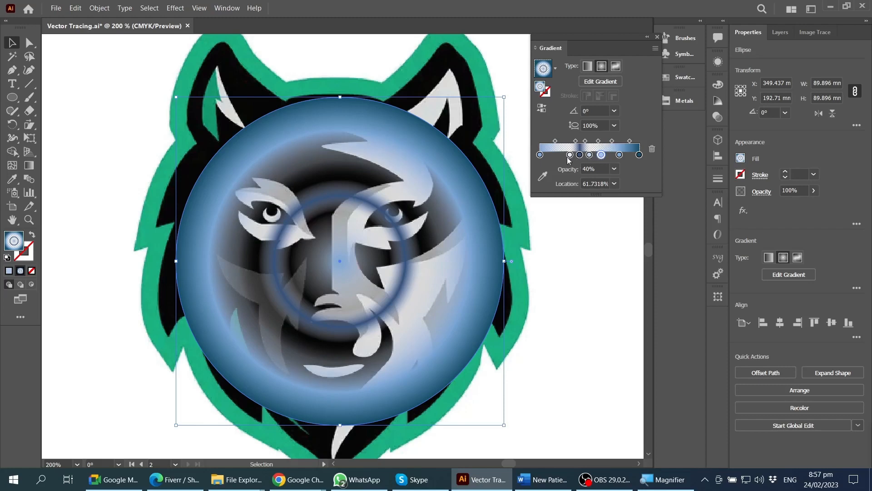
{"action": "left_click", "coordinate": [555, 156]}
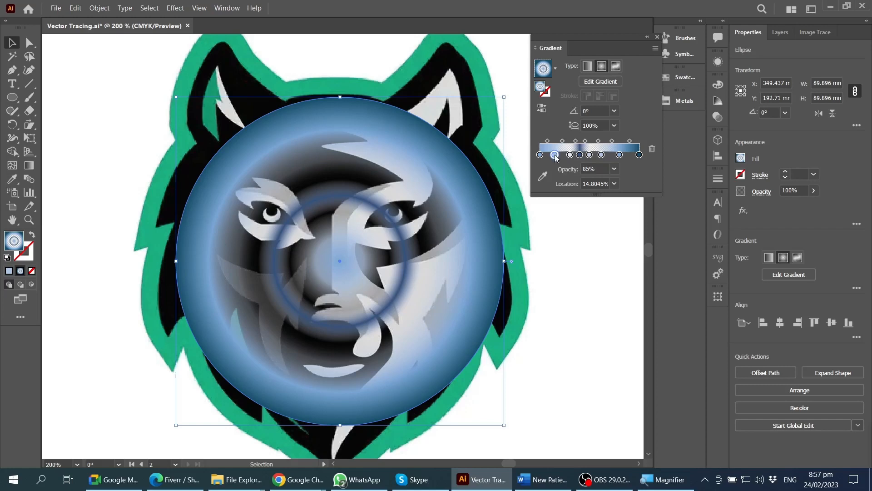
- Remove the two added stops and both fully transparent stops from the circle's radial gradient
{"action": "left_click", "coordinate": [652, 149]}
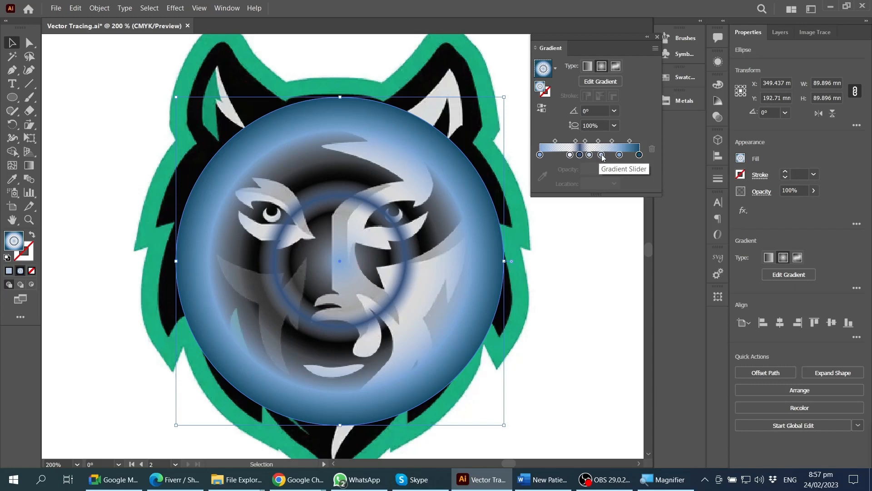
{"action": "left_click_drag", "start_coordinate": [601, 155], "coordinate": [626, 188]}
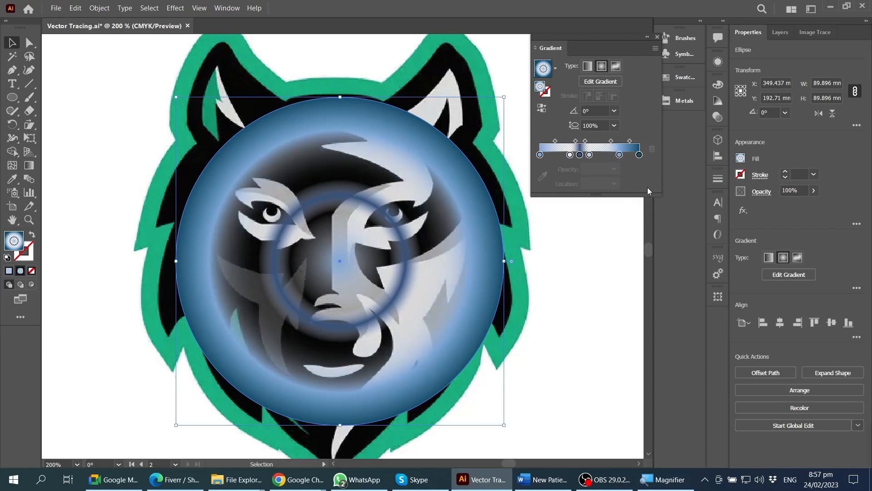
{"action": "left_click_drag", "start_coordinate": [589, 155], "coordinate": [616, 178]}
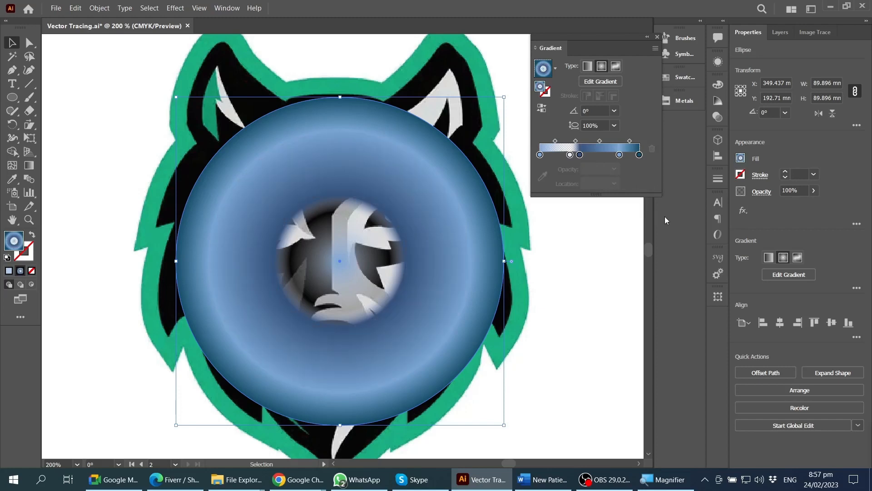
{"action": "left_click_drag", "start_coordinate": [569, 155], "coordinate": [555, 233]}
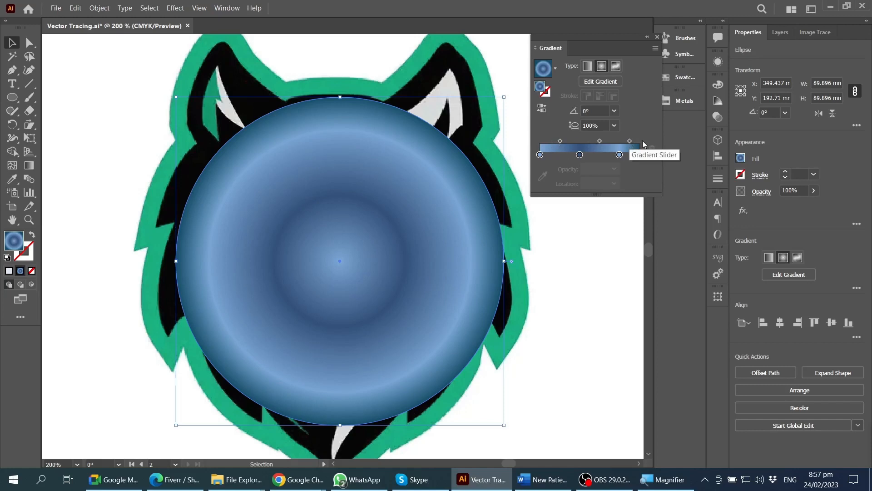
- Move the circle's outer light blue gradient stop inward to about 71.1%
{"action": "left_click", "coordinate": [639, 157]}
{"action": "mouse_move", "coordinate": [620, 158]}
{"action": "left_mouse_down"}
{"action": "mouse_move", "coordinate": [595, 158]}
{"action": "mouse_move", "coordinate": [620, 159]}
{"action": "mouse_move", "coordinate": [600, 158]}
{"action": "mouse_move", "coordinate": [611, 159]}
{"action": "left_mouse_up"}
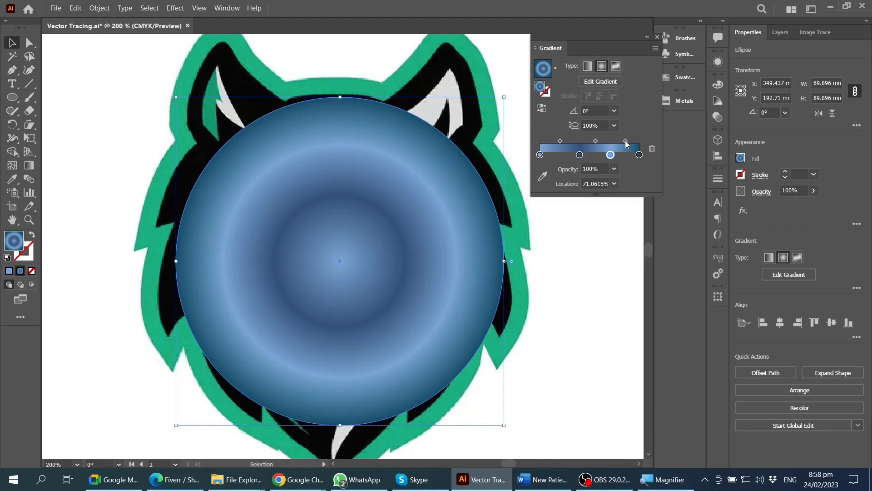
{"action": "left_click", "coordinate": [625, 141]}
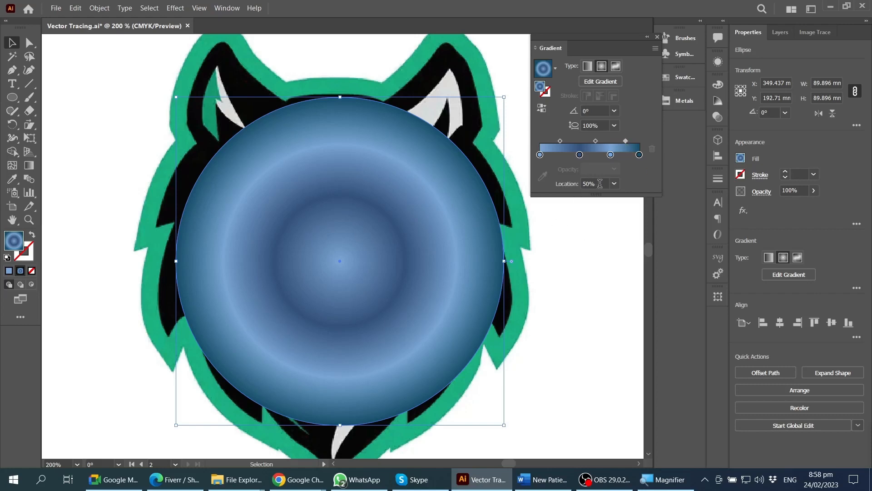
{"action": "left_click_drag", "start_coordinate": [599, 183], "coordinate": [582, 186]}
- Recolor the circle's gradient stop at about 71.1% to red, C 10.59, M 98.82, Y 100, K 2.35
{"action": "left_click", "coordinate": [611, 155]}
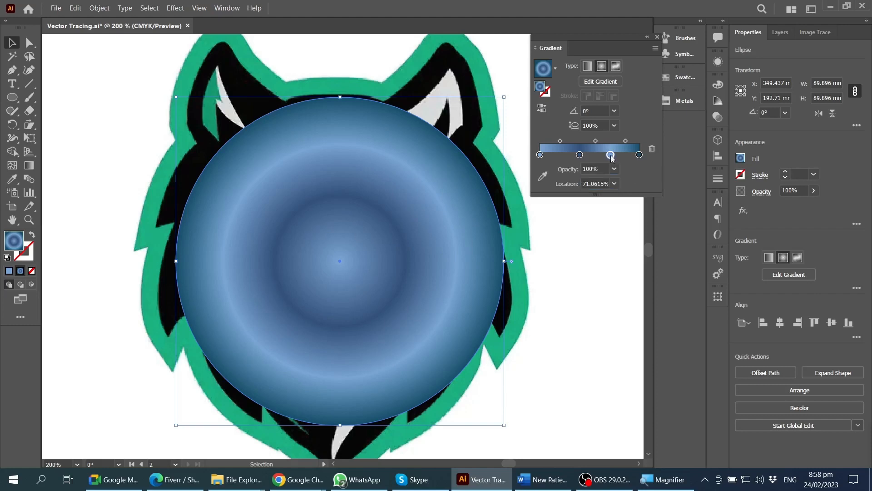
{"action": "double_click", "coordinate": [610, 155]}
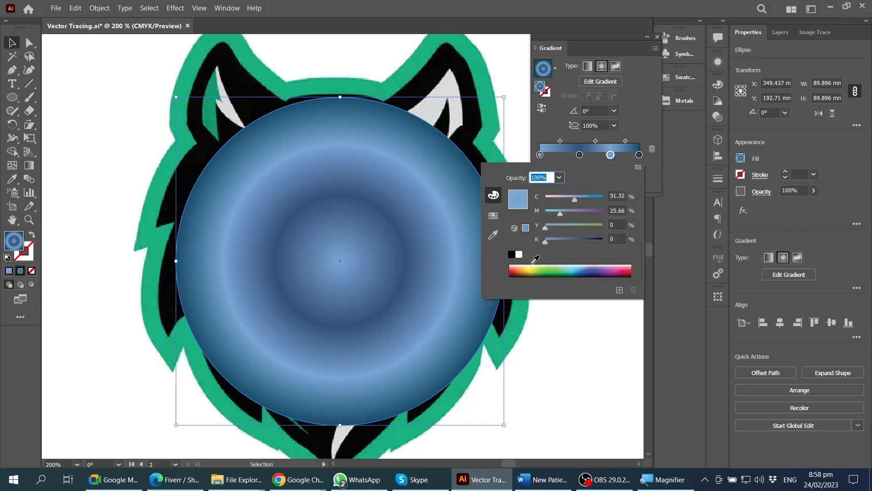
{"action": "left_click_drag", "start_coordinate": [530, 268], "coordinate": [515, 267]}
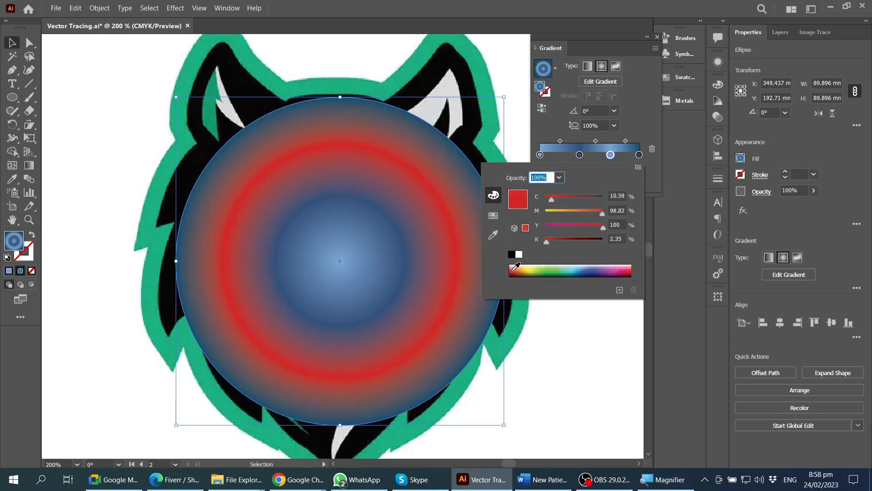
{"action": "left_click", "coordinate": [650, 129]}
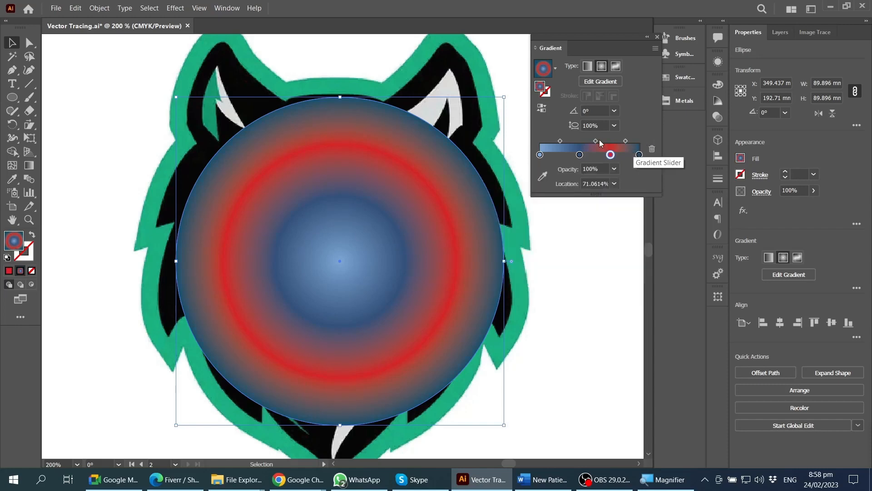
- Try the midpoint between the red stop and the outermost dark stop at 13%, and reset it to 50%
{"action": "left_click", "coordinate": [626, 140]}
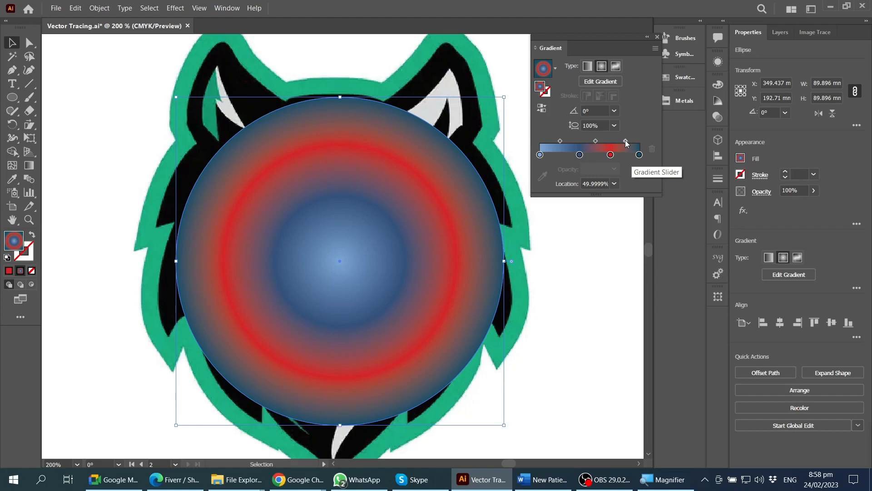
{"action": "left_click_drag", "start_coordinate": [625, 140], "coordinate": [609, 141]}
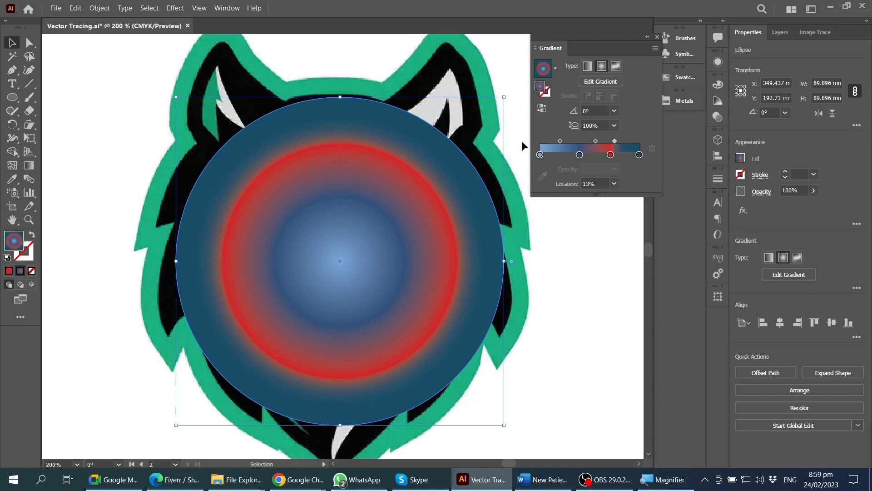
{"action": "left_click", "coordinate": [615, 140]}
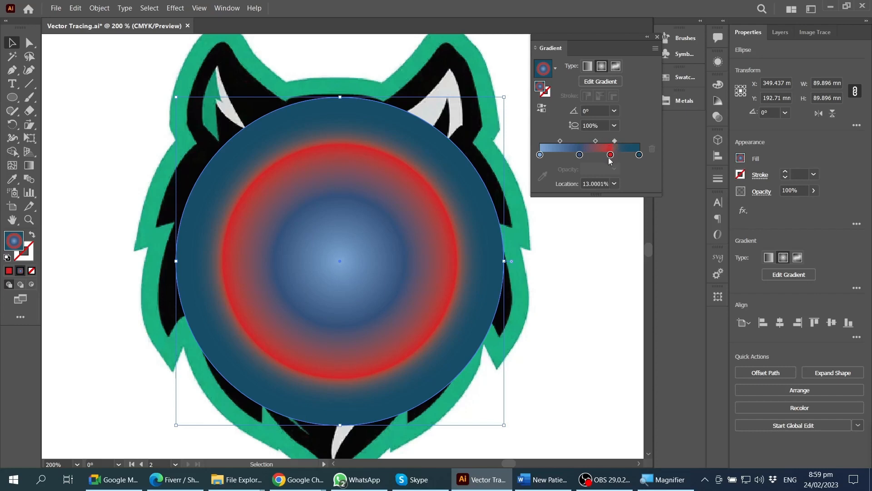
{"action": "double_click", "coordinate": [596, 184]}
{"action": "type", "text": "50"}
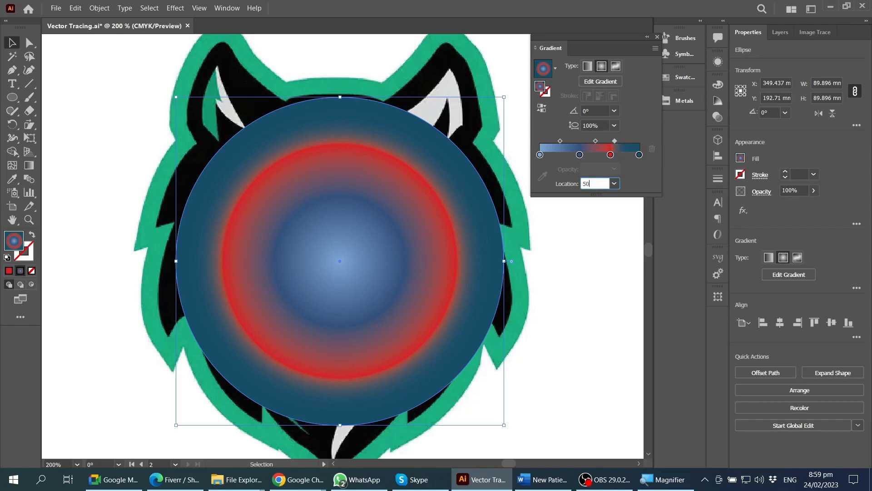
{"action": "key", "text": "Return"}
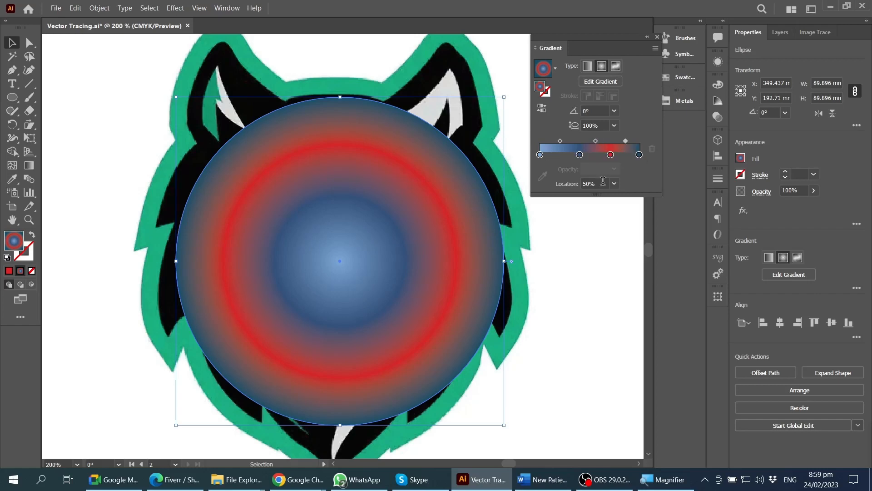
- Set the location of the midpoint between the red stop and the outermost dark stop to 13%
{"action": "left_click", "coordinate": [583, 187]}
{"action": "type", "text": "13"}
{"action": "key", "text": "Return"}
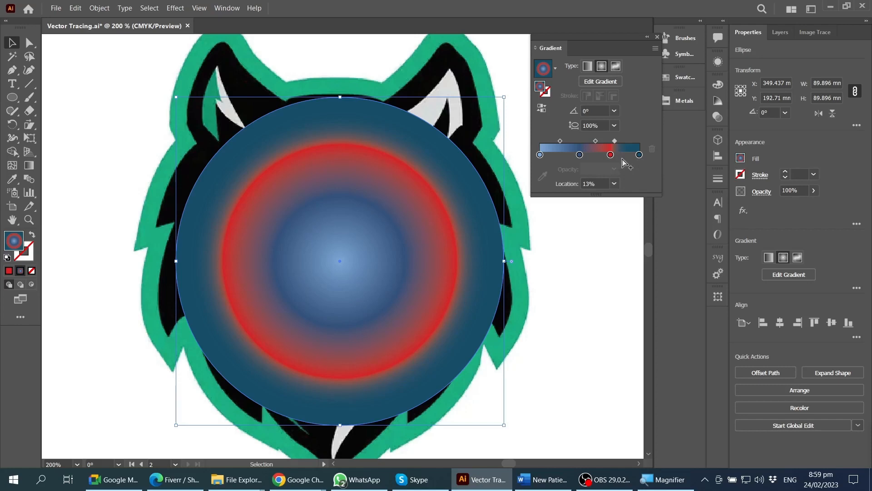
- Compare the circle's radial gradient over the wolf with the linear gradient on the narrow vertical bar
{"action": "key", "text": "ctrl+1"}
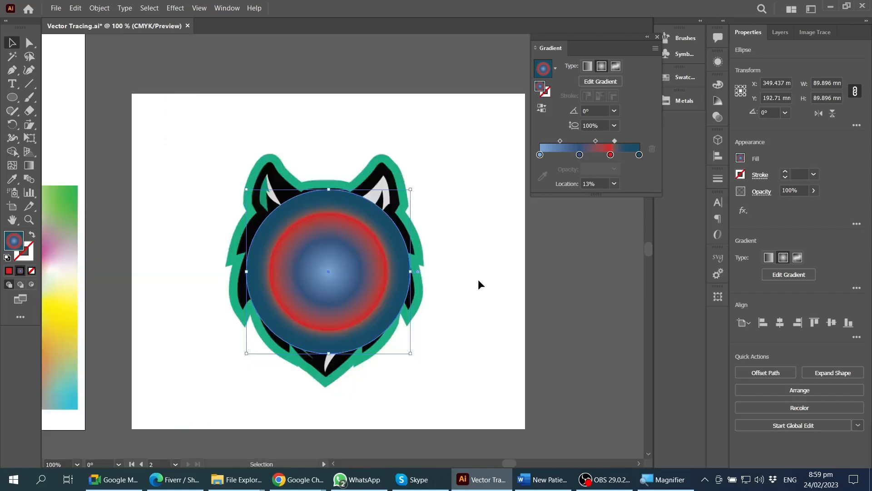
{"action": "scroll", "coordinate": [478, 279], "scroll_direction": "up", "scroll_amount": 2}
{"action": "scroll", "coordinate": [522, 232], "scroll_direction": "down", "scroll_amount": 3}
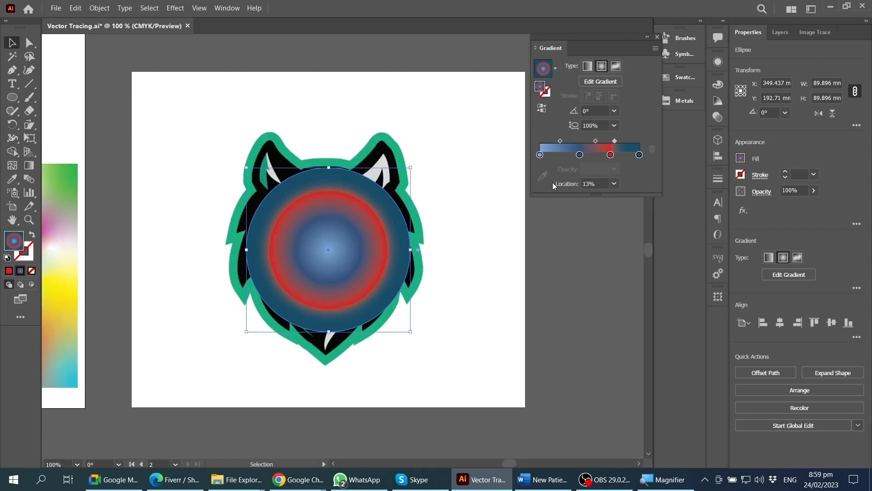
{"action": "scroll", "coordinate": [336, 250], "scroll_direction": "down", "scroll_amount": 1}
{"action": "scroll", "coordinate": [220, 250], "scroll_direction": "left", "scroll_amount": 4}
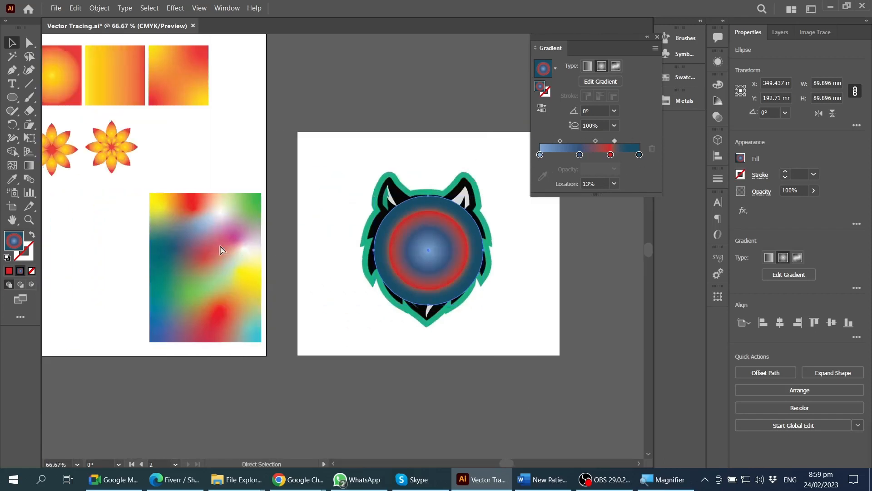
{"action": "scroll", "coordinate": [220, 250], "scroll_direction": "left", "scroll_amount": 6}
{"action": "left_click", "coordinate": [166, 236]}
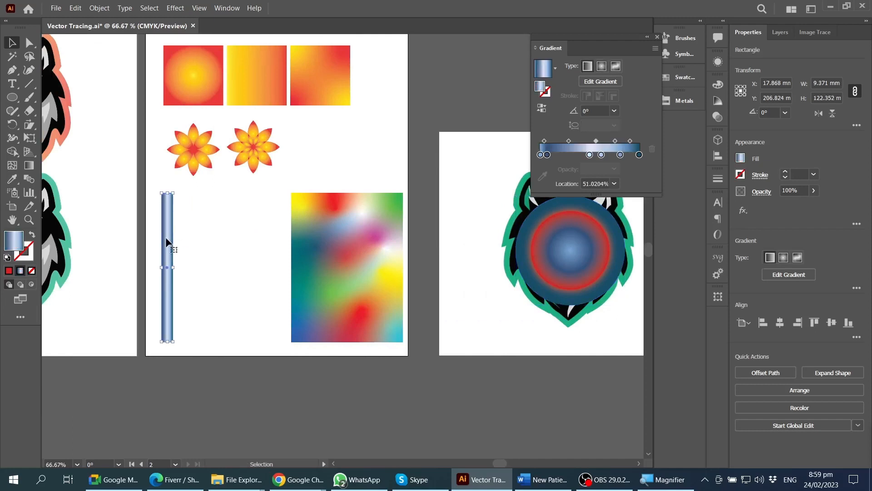
{"action": "left_click", "coordinate": [563, 233], "text": "shift"}
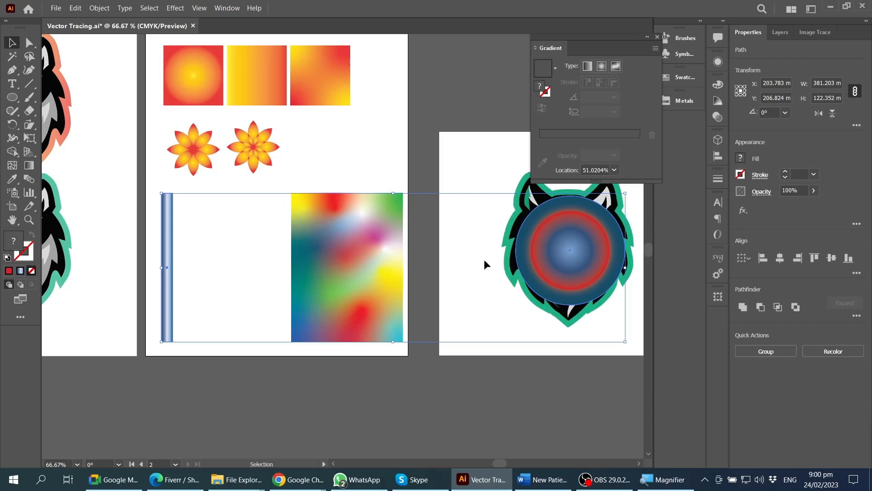
{"action": "left_click", "coordinate": [432, 248]}
{"action": "scroll", "coordinate": [243, 255], "scroll_direction": "left", "scroll_amount": 3}
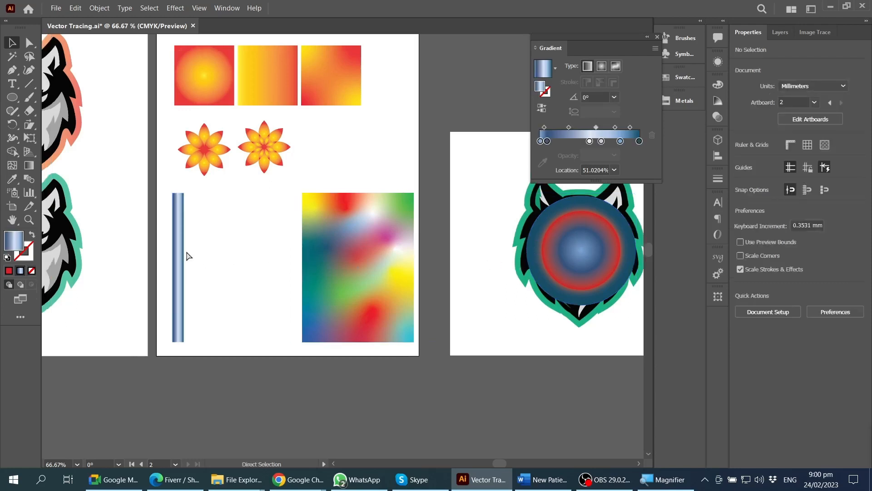
{"action": "scroll", "coordinate": [243, 255], "scroll_direction": "left", "scroll_amount": 2}
{"action": "left_click", "coordinate": [320, 233]}
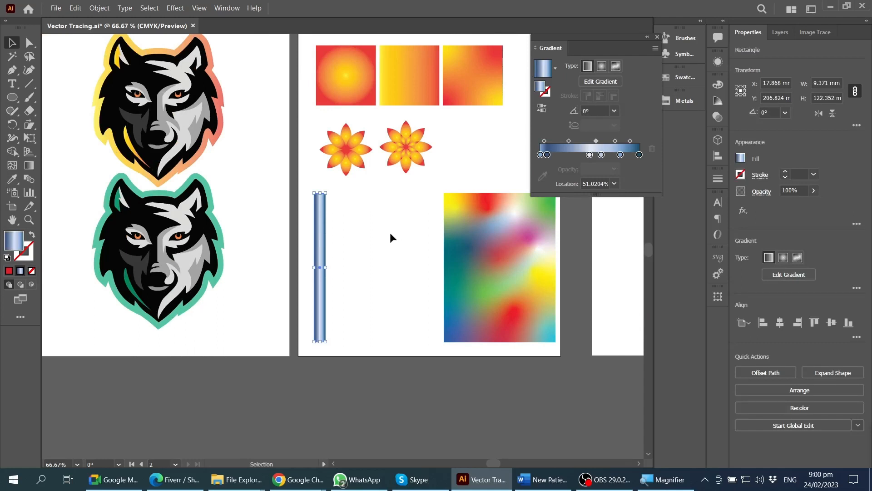
- Draw a second narrow bar with the same blue linear gradient beside the vertical bar, and rotate it 45°
{"action": "scroll", "coordinate": [323, 250], "scroll_direction": "up", "scroll_amount": 2}
{"action": "scroll", "coordinate": [323, 250], "scroll_direction": "down", "scroll_amount": 1}
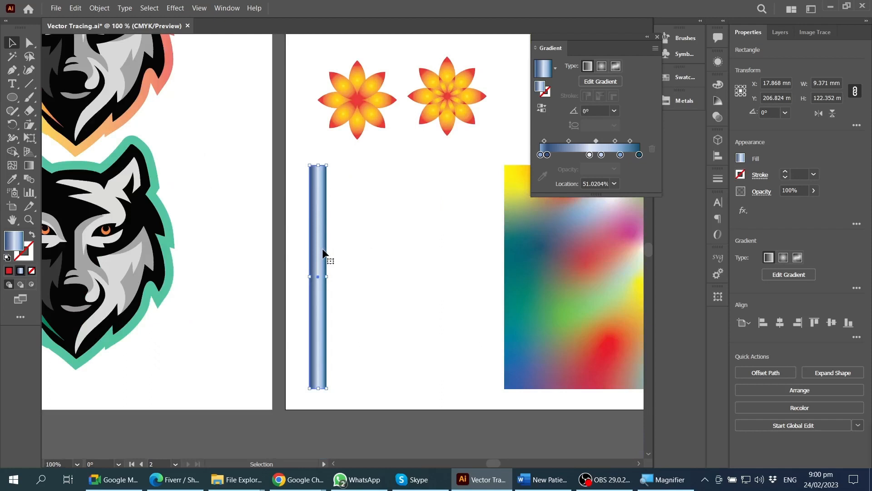
{"action": "scroll", "coordinate": [309, 269], "scroll_direction": "right", "scroll_amount": 4}
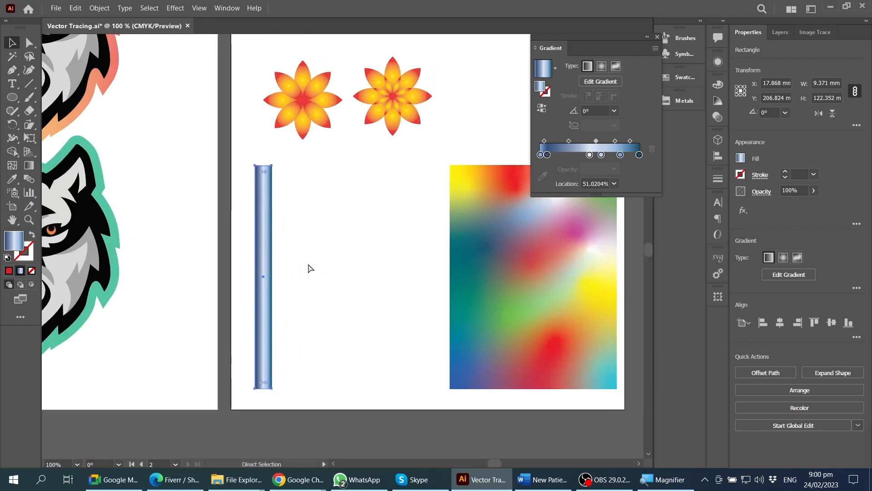
{"action": "left_click_drag", "start_coordinate": [12, 97], "coordinate": [46, 96]}
{"action": "mouse_move", "coordinate": [198, 168]}
{"action": "left_mouse_down"}
{"action": "mouse_move", "coordinate": [222, 364]}
{"action": "mouse_move", "coordinate": [215, 390]}
{"action": "mouse_move", "coordinate": [236, 395]}
{"action": "mouse_move", "coordinate": [261, 375]}
{"action": "left_mouse_up"}
{"action": "key", "text": "v"}
{"action": "left_click_drag", "start_coordinate": [225, 294], "coordinate": [276, 306]}
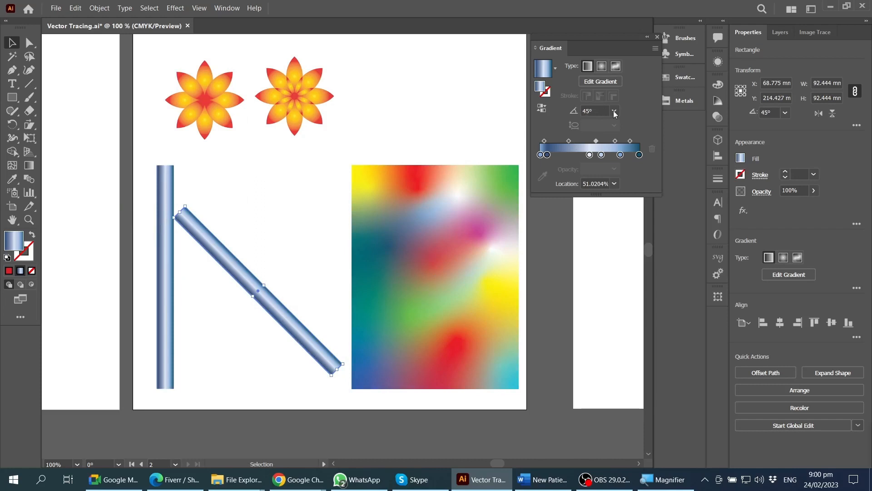
- Try the diagonal bar's gradient angle at 0°, and set it back to 45°
{"action": "double_click", "coordinate": [600, 110]}
{"action": "type", "text": "0"}
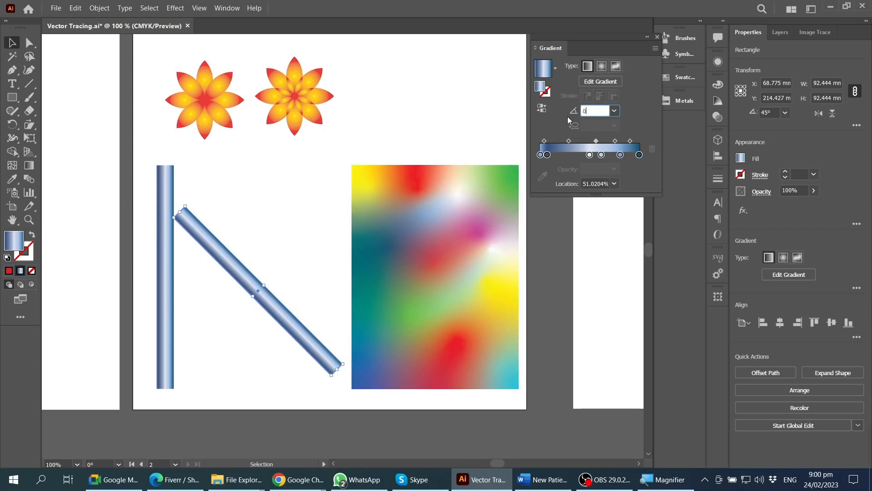
{"action": "key", "text": "Return"}
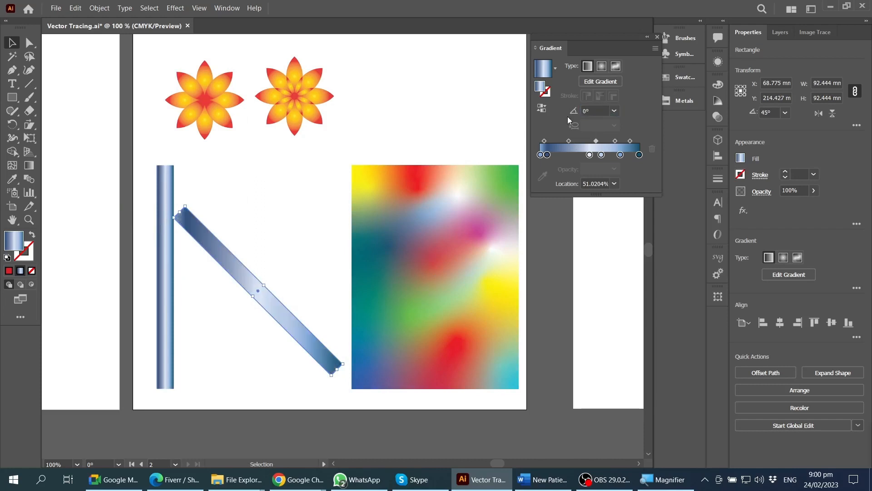
{"action": "left_click", "coordinate": [264, 344]}
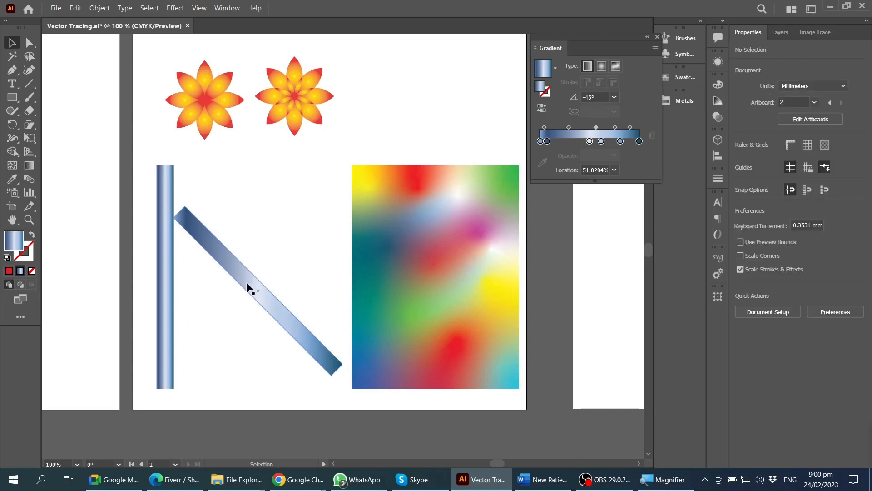
{"action": "left_click", "coordinate": [246, 284]}
{"action": "left_click", "coordinate": [267, 363]}
{"action": "left_click", "coordinate": [275, 305]}
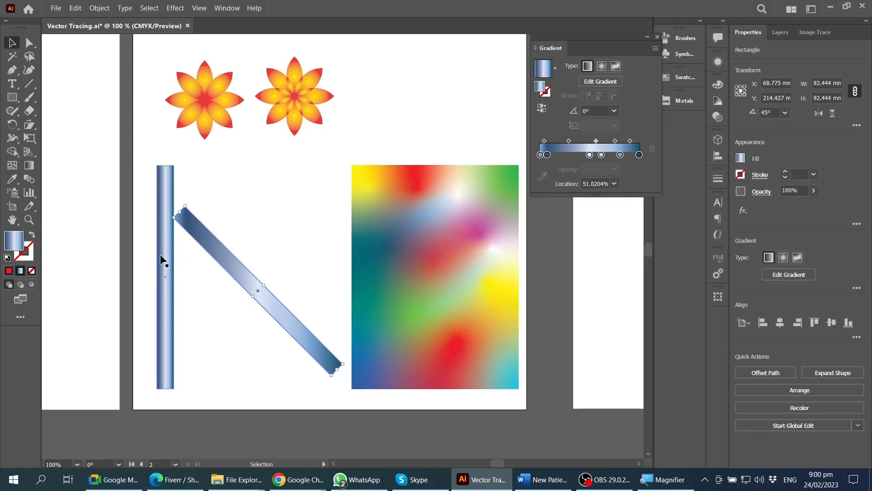
{"action": "left_click", "coordinate": [595, 111]}
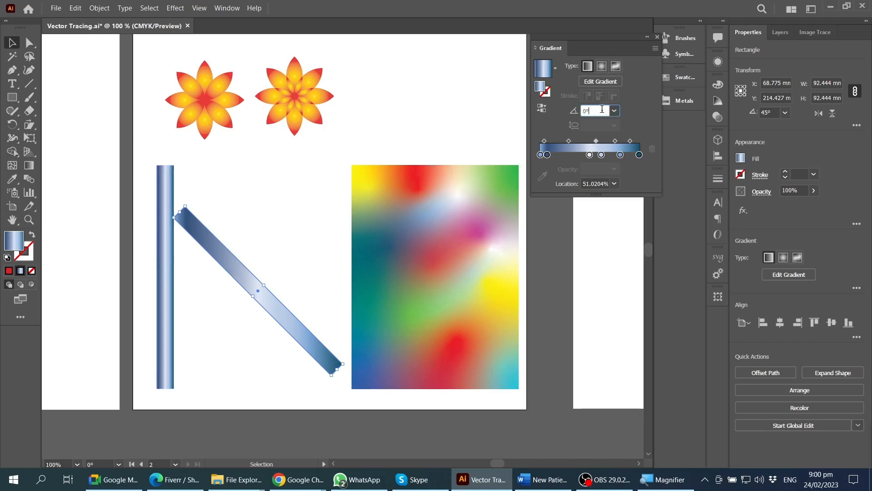
{"action": "type", "text": "45"}
{"action": "key", "text": "Return"}
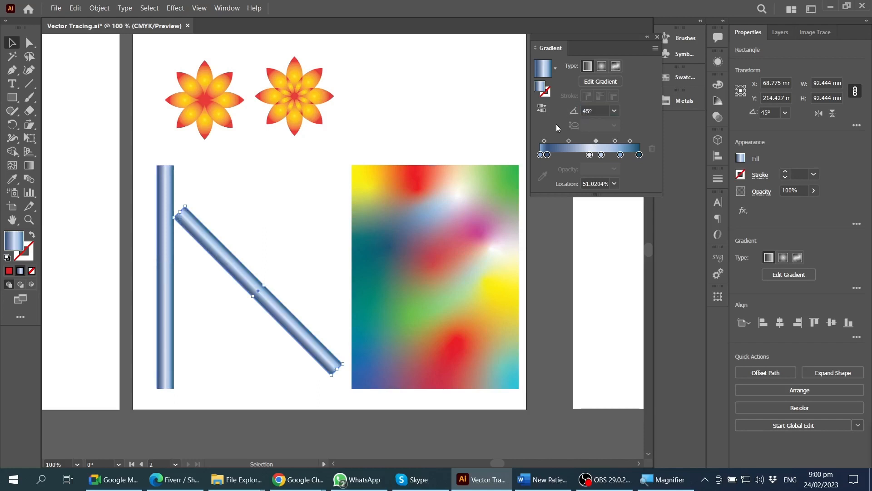
{"action": "left_click", "coordinate": [219, 393]}
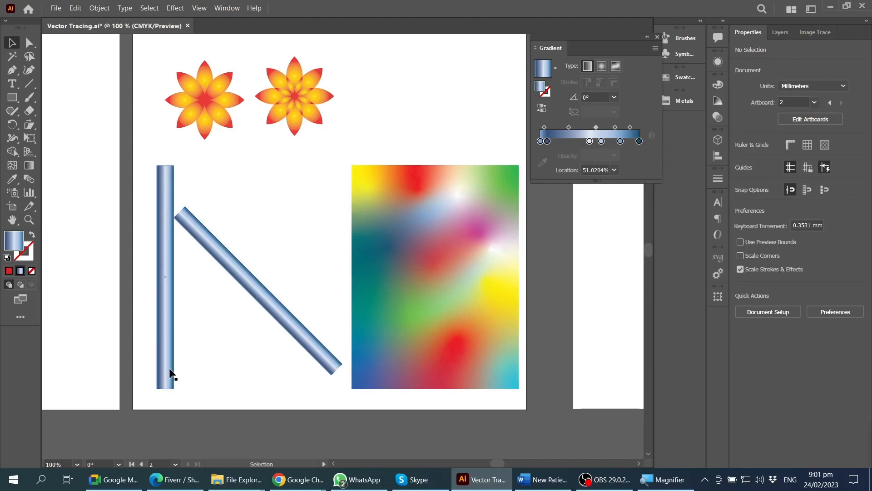
- Draw a rectangle about 215 by 121 mm with the blue linear gradient below the middle artboard
{"action": "scroll", "coordinate": [268, 248], "scroll_direction": "down", "scroll_amount": 1}
{"action": "scroll", "coordinate": [248, 267], "scroll_direction": "down", "scroll_amount": 1, "text": "alt"}
{"action": "scroll", "coordinate": [291, 277], "scroll_direction": "down", "scroll_amount": 3}
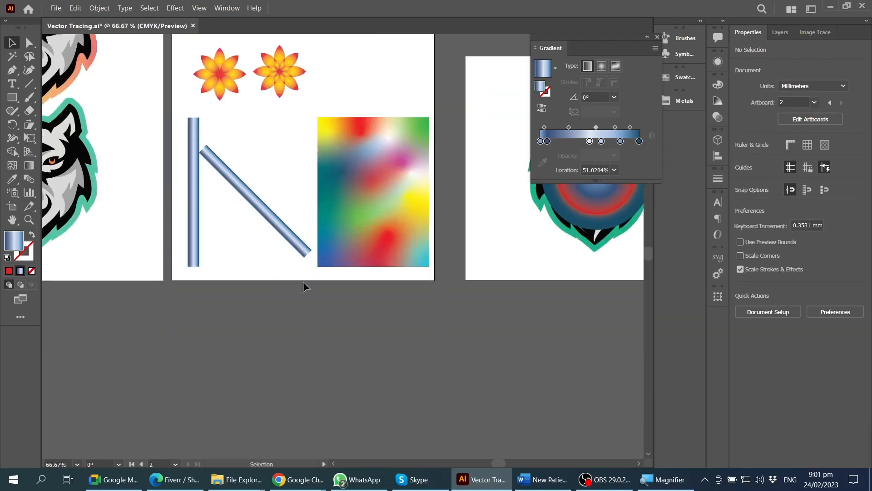
{"action": "key", "text": "m"}
{"action": "left_click_drag", "start_coordinate": [210, 282], "coordinate": [473, 429]}
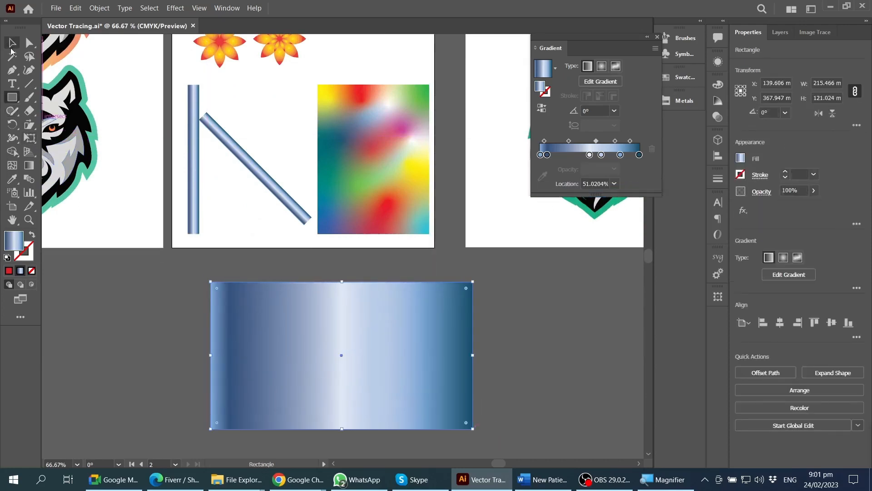
- Set the blue rectangle's linear gradient angle to 90°
{"action": "left_click", "coordinate": [12, 43]}
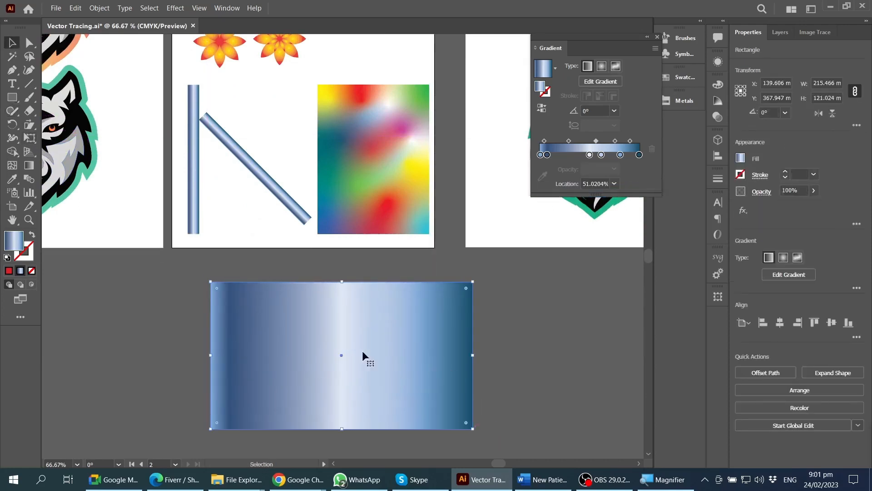
{"action": "left_click", "coordinate": [602, 110]}
{"action": "type", "text": "90"}
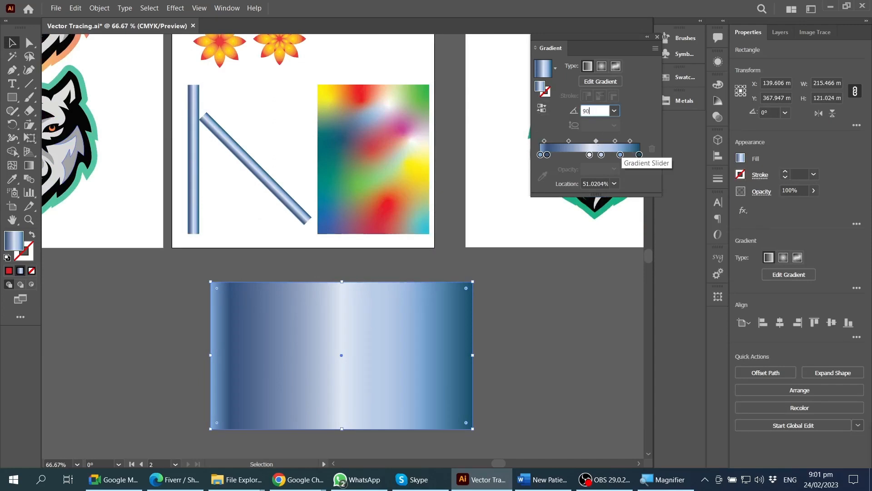
{"action": "key", "text": "Return"}
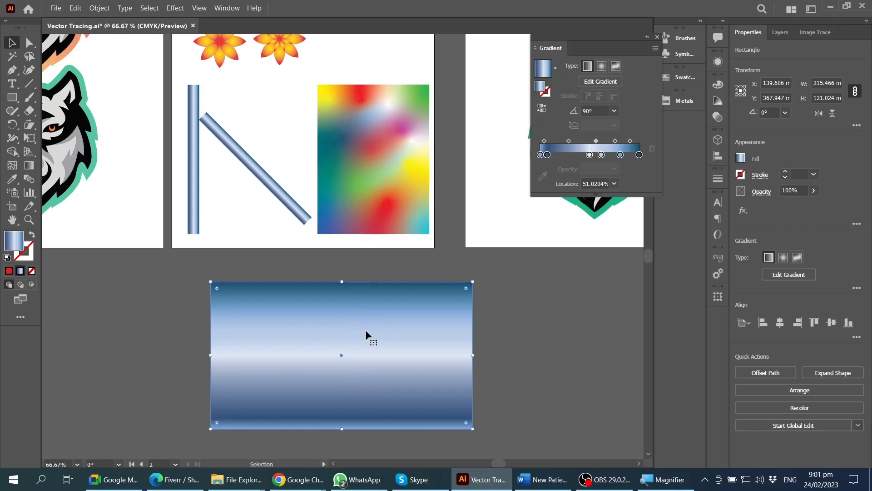
- Try the rectangle's gradient angle at 96° and 94°, set it back to 90°, and deselect the rectangle
{"action": "scroll", "coordinate": [431, 254], "scroll_direction": "down", "scroll_amount": 2}
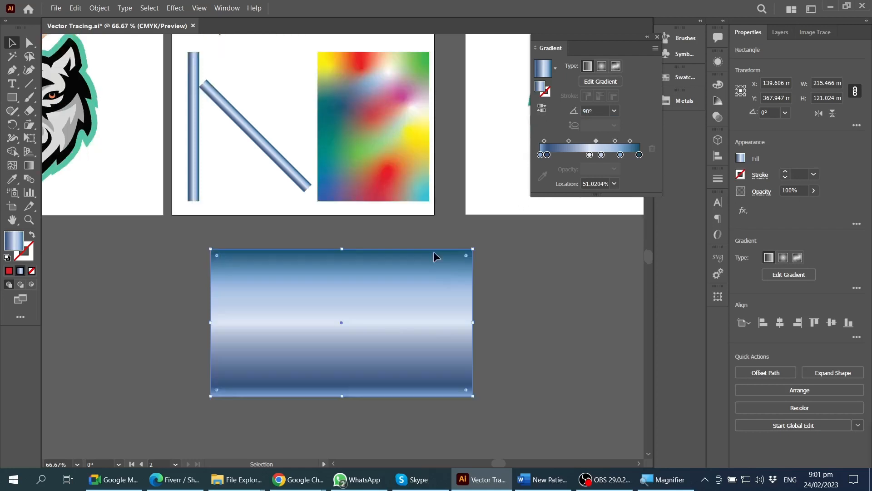
{"action": "left_click_drag", "start_coordinate": [599, 112], "coordinate": [580, 114]}
{"action": "scroll", "coordinate": [602, 111], "scroll_direction": "up", "scroll_amount": 6}
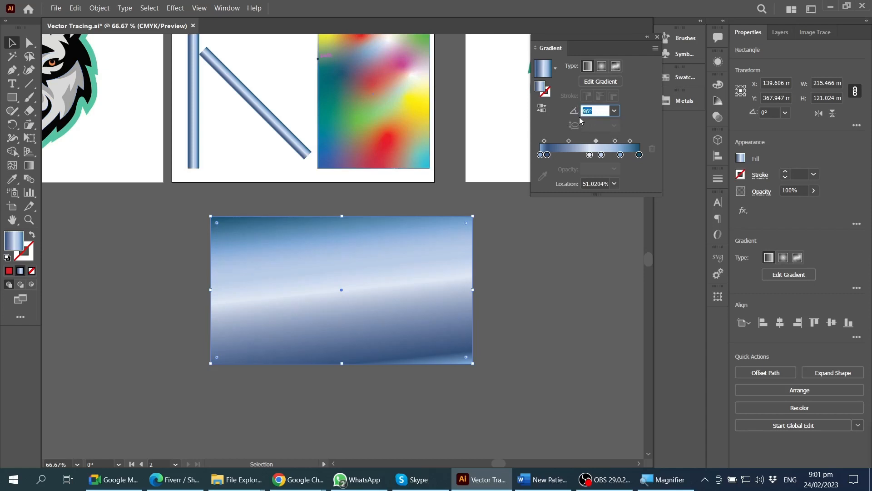
{"action": "key", "text": "Down"}
{"action": "key", "text": "Down"}
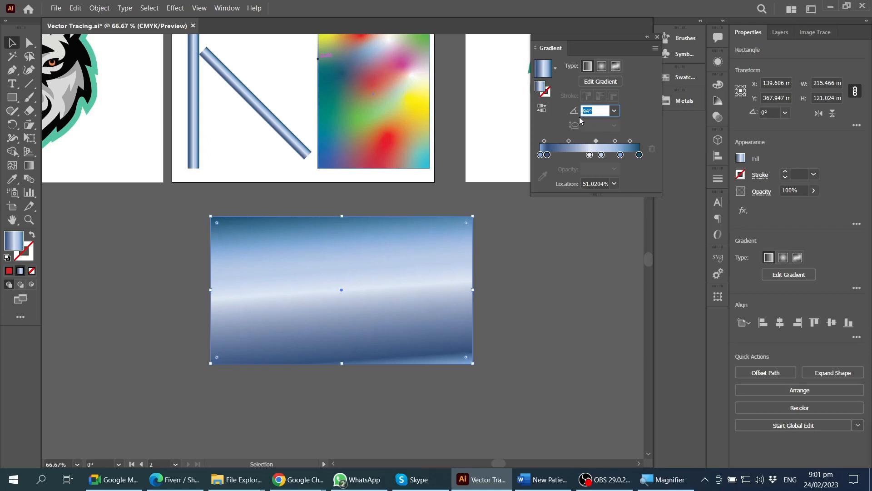
{"action": "type", "text": "90"}
{"action": "key", "text": "Return"}
{"action": "left_click", "coordinate": [525, 266]}
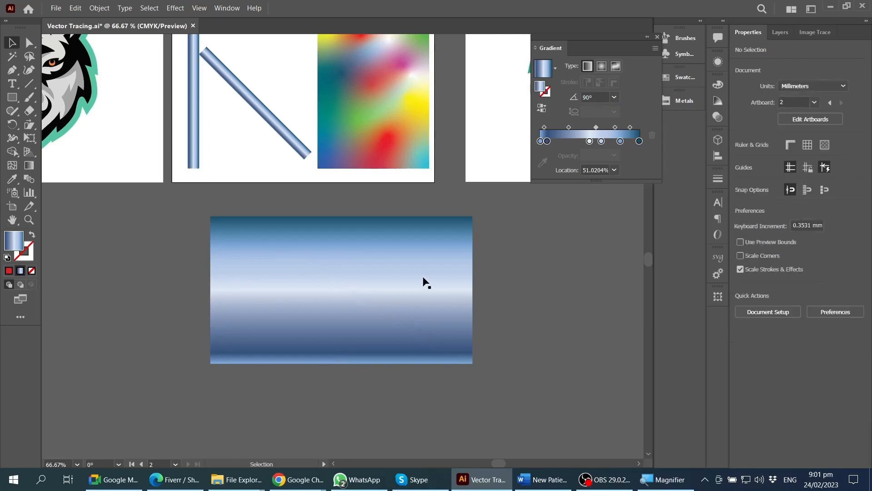
- With the Gradient tool, shift the light blue stop to about 81.6% on the rectangle and stretch the gradient's dark end outward
{"action": "scroll", "coordinate": [435, 282], "scroll_direction": "left", "scroll_amount": 4}
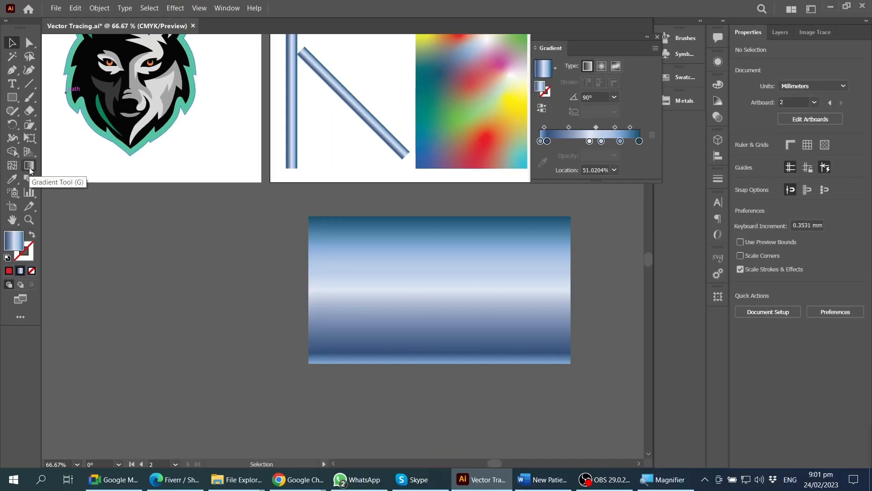
{"action": "left_click", "coordinate": [29, 168]}
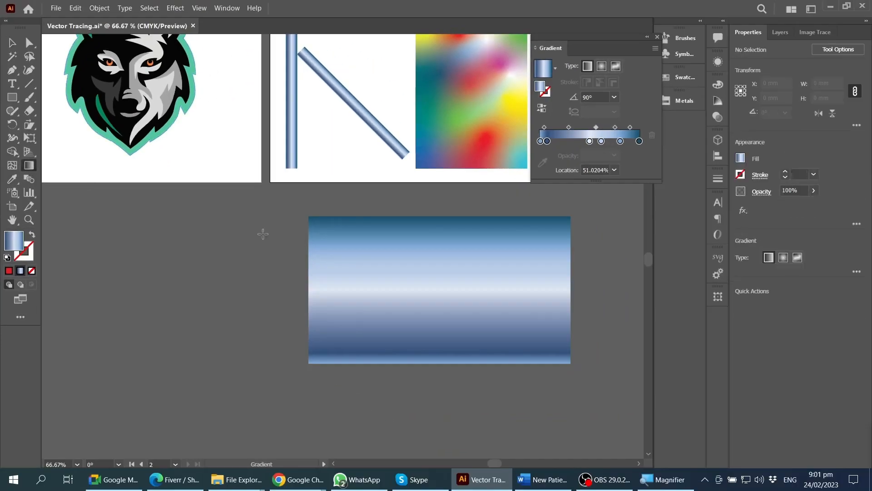
{"action": "left_click", "coordinate": [418, 264]}
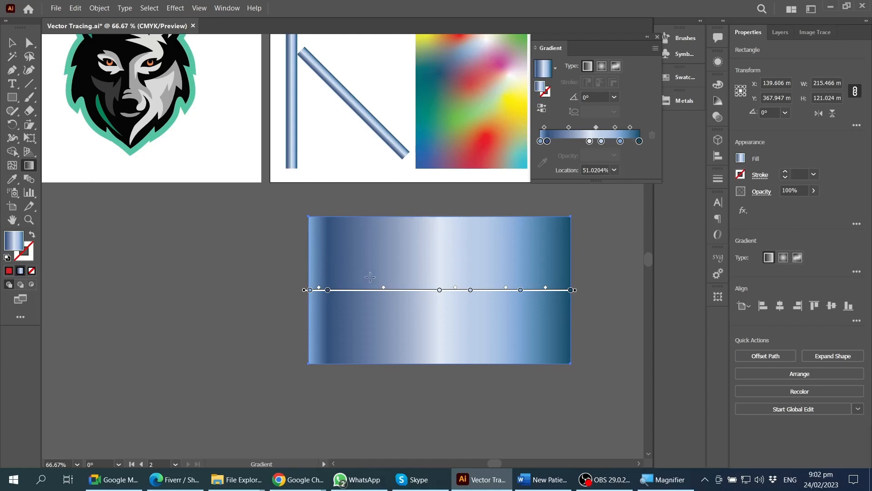
{"action": "left_click_drag", "start_coordinate": [571, 290], "coordinate": [501, 288]}
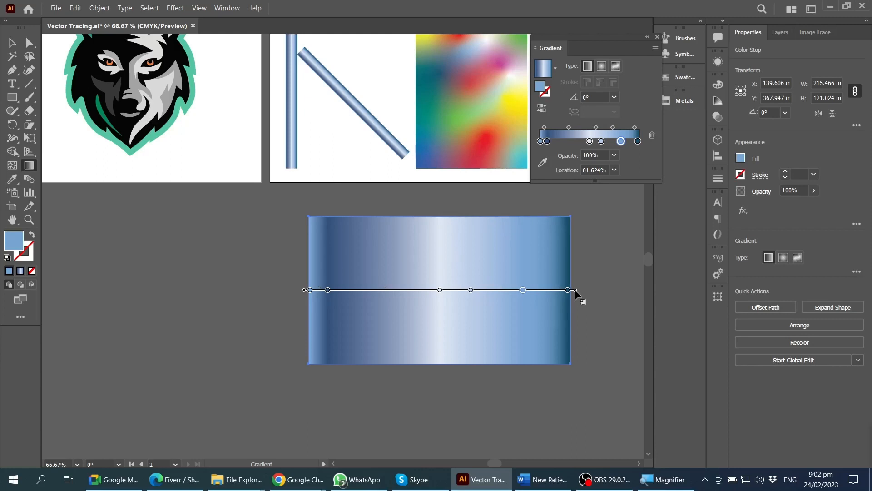
{"action": "mouse_move", "coordinate": [575, 290]}
{"action": "left_mouse_down"}
{"action": "mouse_move", "coordinate": [452, 292]}
{"action": "mouse_move", "coordinate": [705, 289]}
{"action": "mouse_move", "coordinate": [544, 290]}
{"action": "left_mouse_up"}
- Redraw the rectangle's gradient diagonally from its upper-left area past its lower-right corner, at about -29° and finally about -36°
{"action": "scroll", "coordinate": [420, 305], "scroll_direction": "down", "scroll_amount": 1}
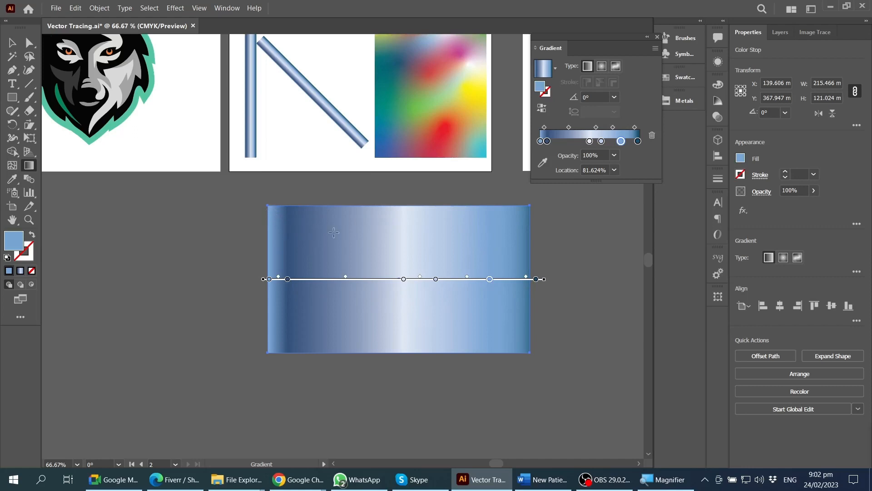
{"action": "mouse_move", "coordinate": [284, 212]}
{"action": "left_mouse_down"}
{"action": "mouse_move", "coordinate": [557, 367]}
{"action": "mouse_move", "coordinate": [395, 306]}
{"action": "mouse_move", "coordinate": [518, 350]}
{"action": "mouse_move", "coordinate": [521, 330]}
{"action": "mouse_move", "coordinate": [483, 358]}
{"action": "mouse_move", "coordinate": [525, 342]}
{"action": "mouse_move", "coordinate": [534, 355]}
{"action": "left_mouse_up"}
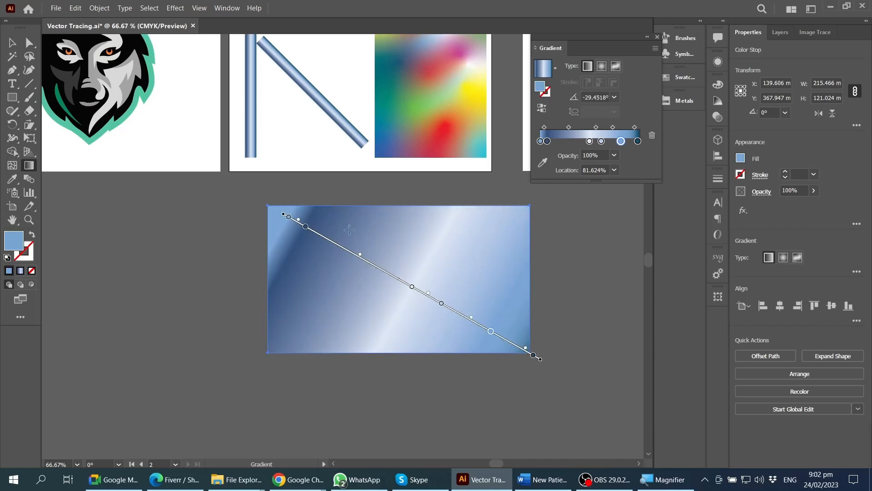
{"action": "left_click_drag", "start_coordinate": [314, 217], "coordinate": [538, 380]}
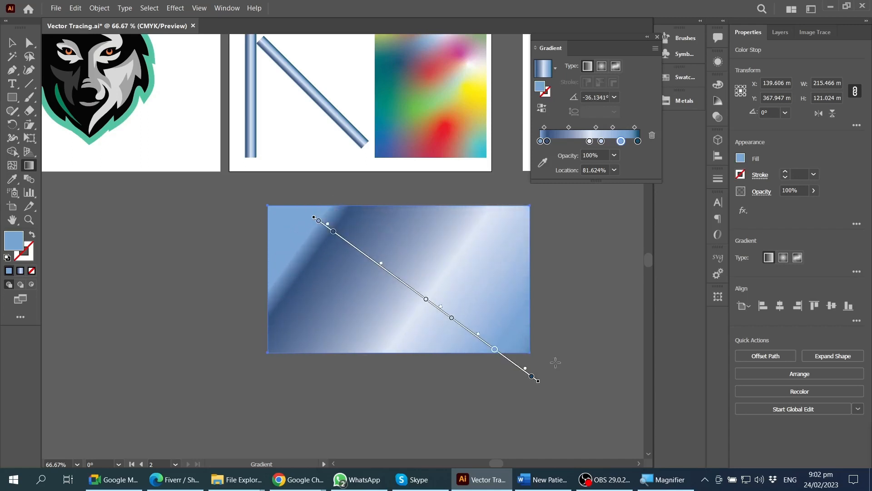
{"action": "left_click", "coordinate": [12, 43]}
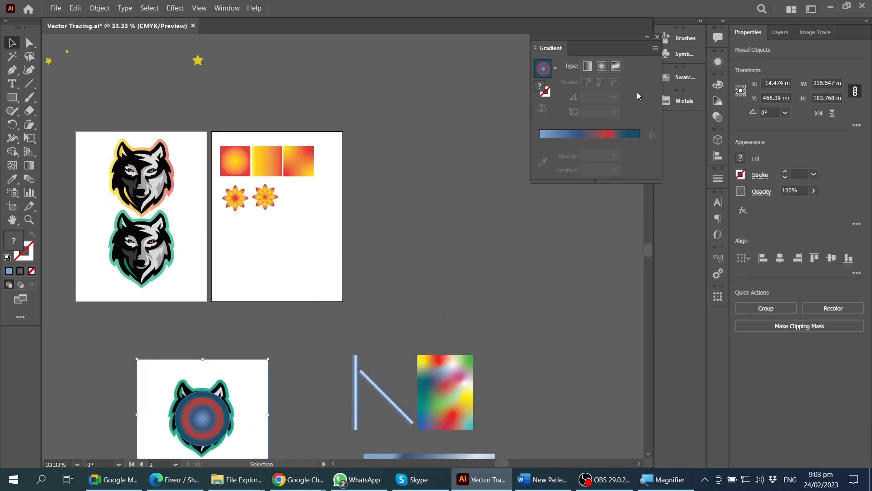
- Deselect the artwork and dock the floating Gradient panel below the Metals panel
{"action": "left_click_drag", "start_coordinate": [594, 45], "coordinate": [624, 27]}
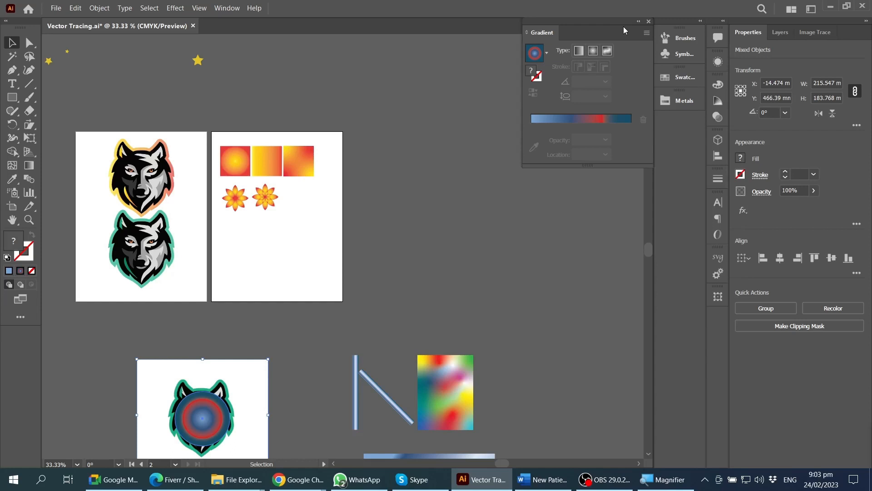
{"action": "left_click", "coordinate": [170, 284]}
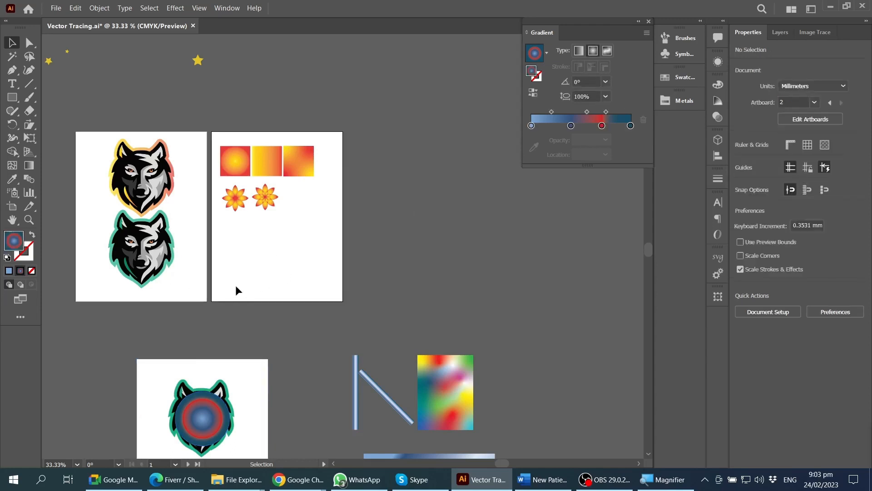
{"action": "scroll", "coordinate": [245, 252], "scroll_direction": "left", "scroll_amount": 5}
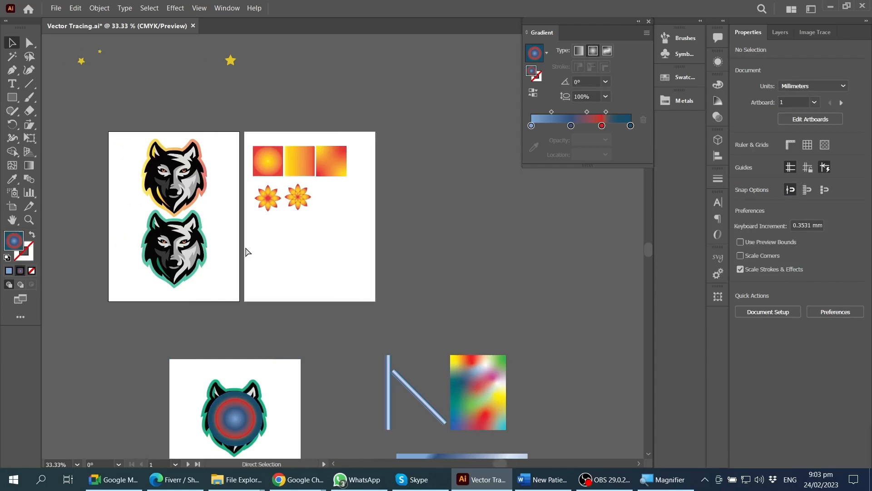
{"action": "scroll", "coordinate": [419, 191], "scroll_direction": "up", "scroll_amount": 1}
{"action": "scroll", "coordinate": [343, 189], "scroll_direction": "up", "scroll_amount": 1}
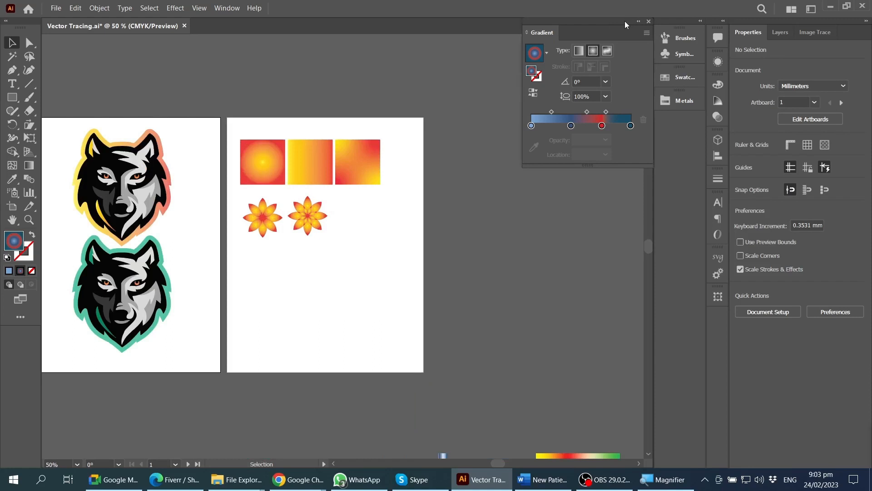
{"action": "left_click_drag", "start_coordinate": [626, 21], "coordinate": [680, 120]}
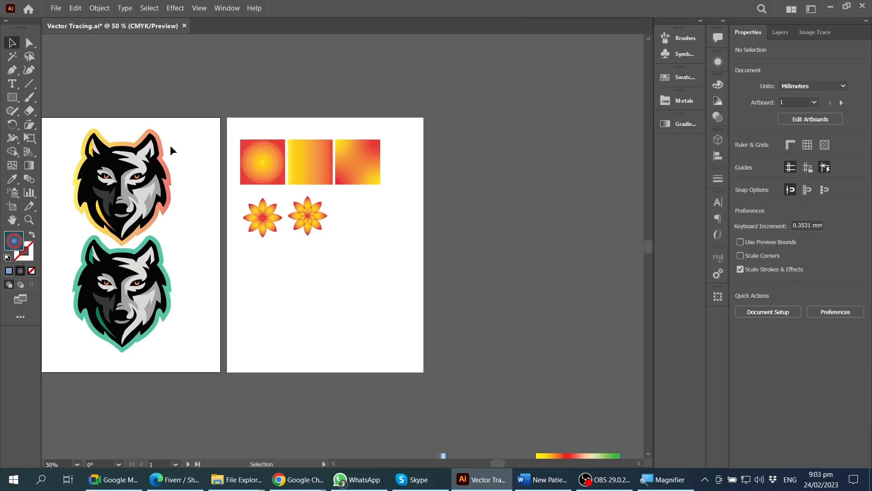
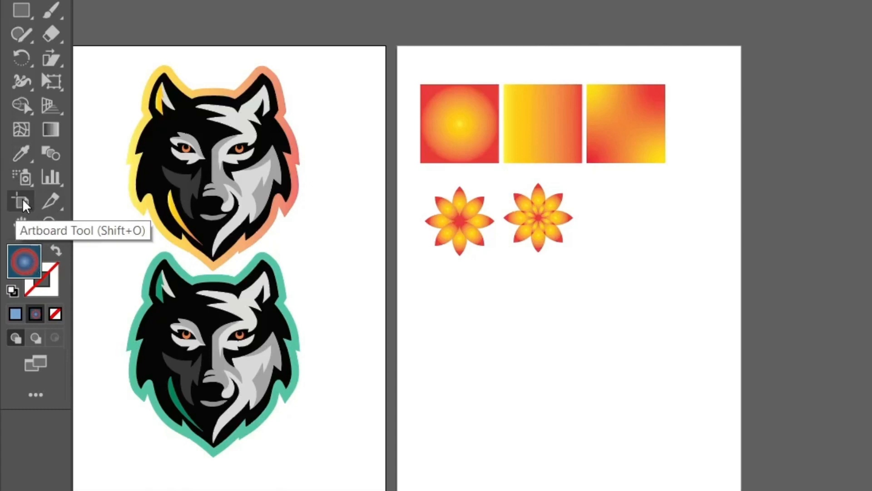
- With the Artboard tool, resize Artboard 1 closely around the two wolves to about 120.5 mm wide and 263.2 mm high
{"action": "left_click", "coordinate": [22, 202]}
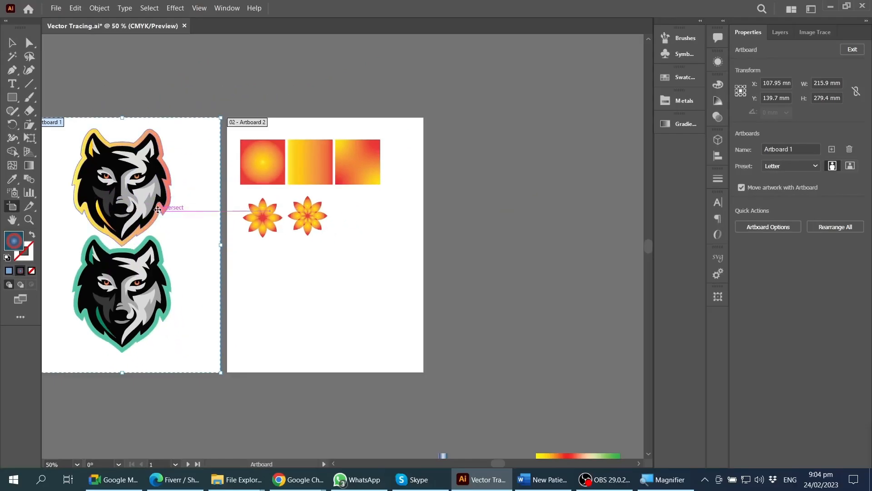
{"action": "scroll", "coordinate": [159, 212], "scroll_direction": "left", "scroll_amount": 4}
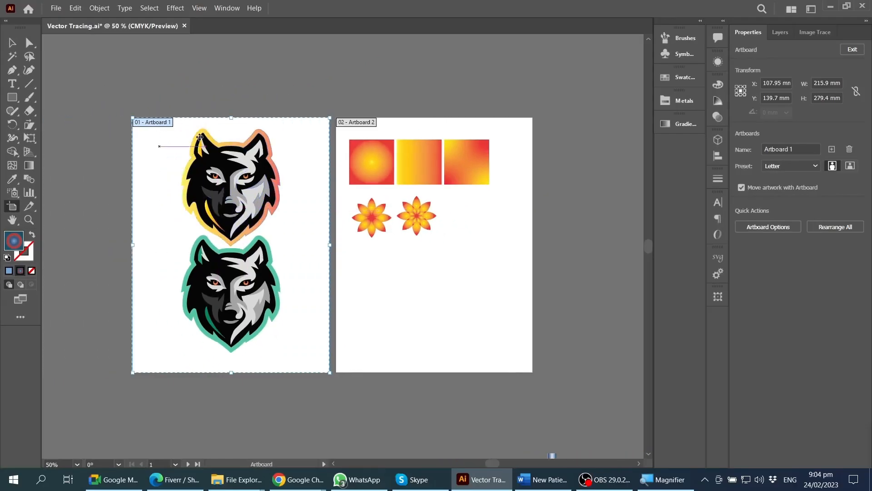
{"action": "left_click", "coordinate": [8, 208]}
{"action": "left_click_drag", "start_coordinate": [133, 118], "coordinate": [91, 80]}
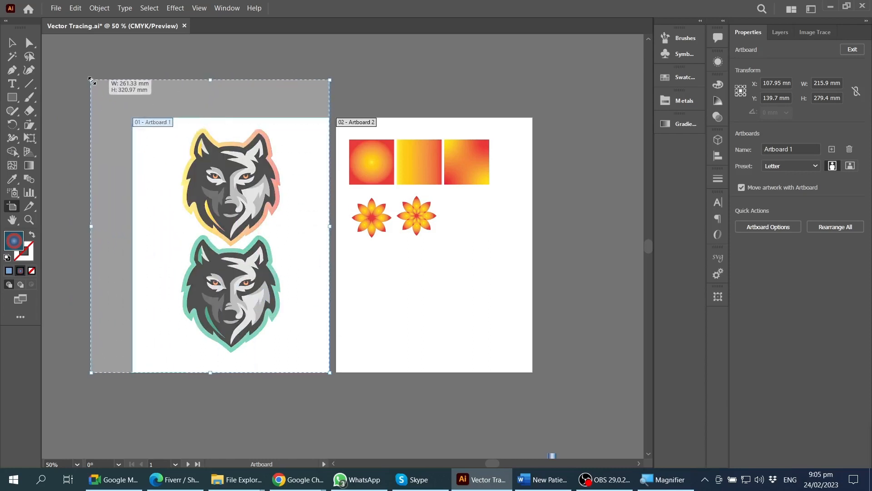
{"action": "left_click_drag", "start_coordinate": [91, 80], "coordinate": [176, 103]}
{"action": "left_click_drag", "start_coordinate": [330, 240], "coordinate": [286, 238]}
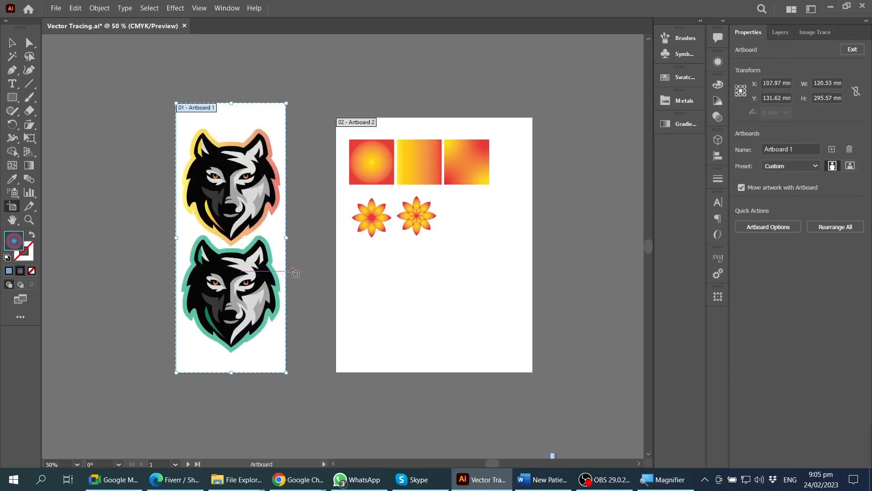
{"action": "left_click_drag", "start_coordinate": [231, 102], "coordinate": [231, 117]}
{"action": "left_click_drag", "start_coordinate": [233, 374], "coordinate": [233, 358]}
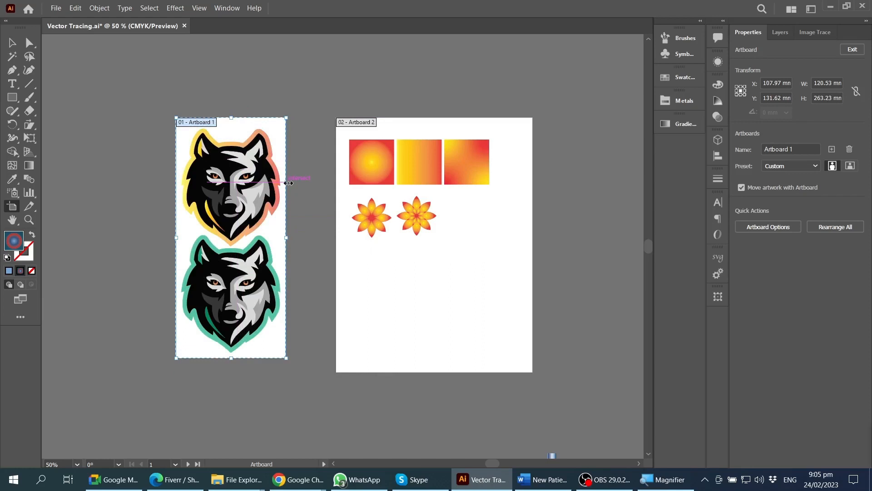
- Draw a new artboard about 326 by 281 mm beside Artboard 2, and delete it
{"action": "scroll", "coordinate": [301, 332], "scroll_direction": "right", "scroll_amount": 5}
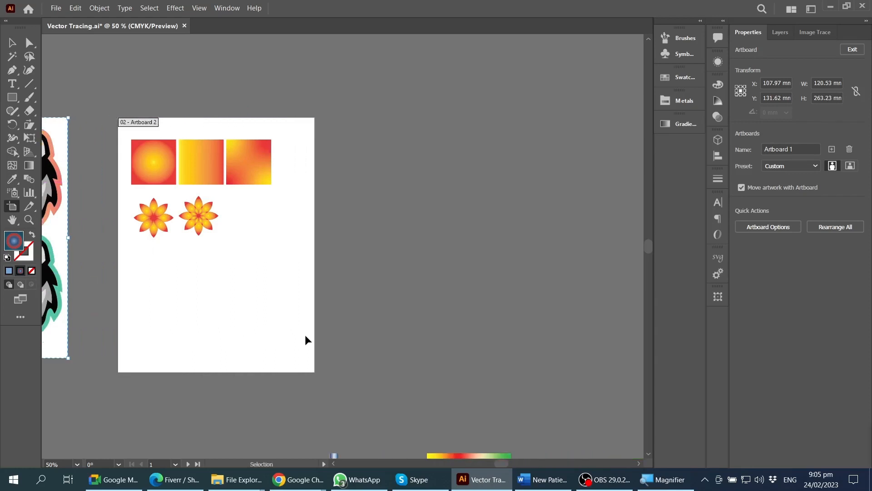
{"action": "scroll", "coordinate": [305, 339], "scroll_direction": "right", "scroll_amount": 2}
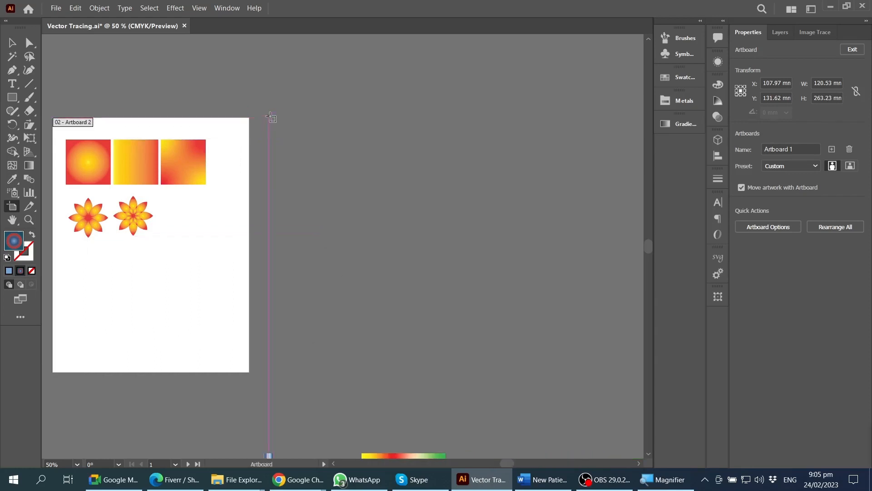
{"action": "left_click_drag", "start_coordinate": [269, 117], "coordinate": [566, 373]}
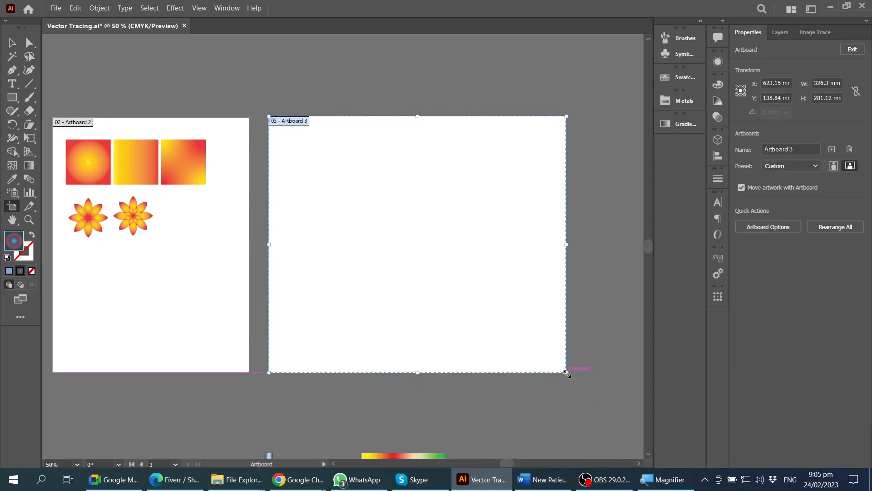
{"action": "key", "text": "Delete"}
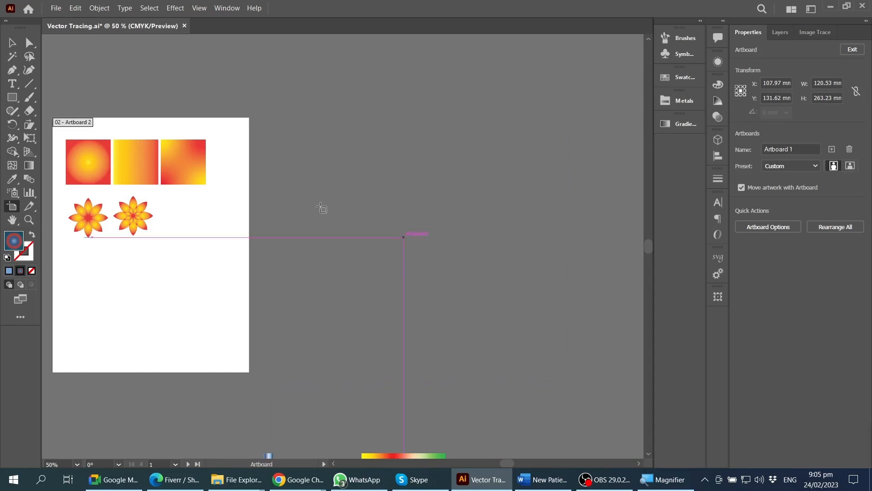
- Add four new Letter-size artboards in a row after Artboard 2
{"action": "left_click", "coordinate": [220, 131]}
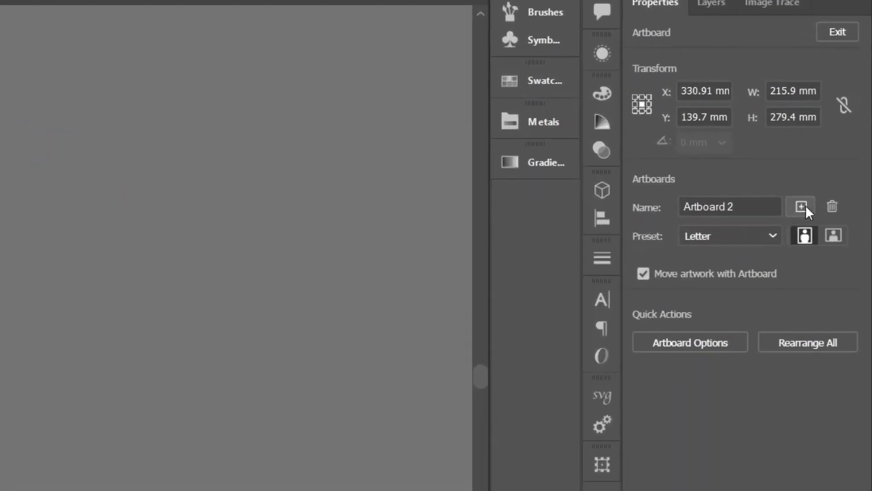
{"action": "left_click", "coordinate": [802, 207]}
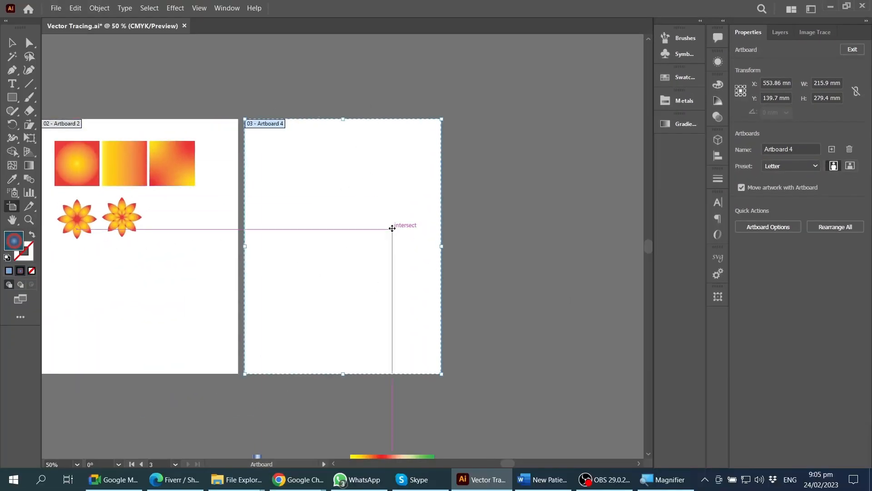
{"action": "left_click", "coordinate": [832, 149]}
{"action": "left_click", "coordinate": [832, 149]}
{"action": "left_click", "coordinate": [832, 149]}
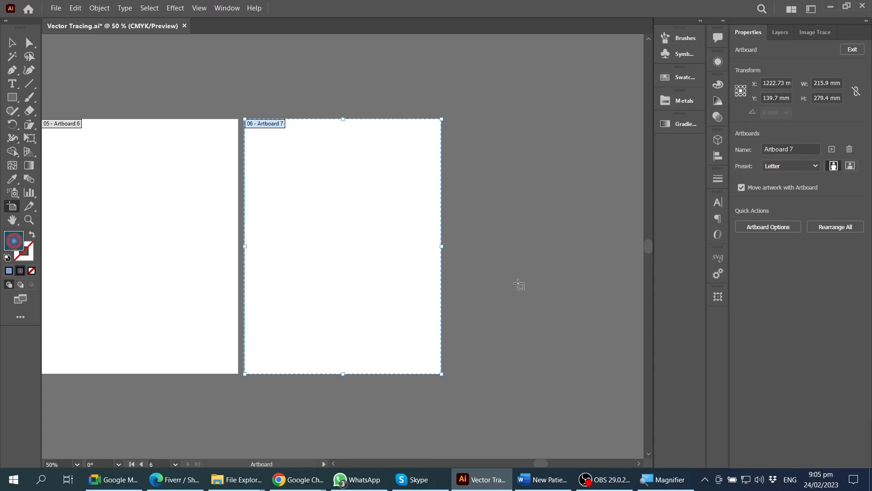
{"action": "scroll", "coordinate": [515, 287], "scroll_direction": "left", "scroll_amount": 3}
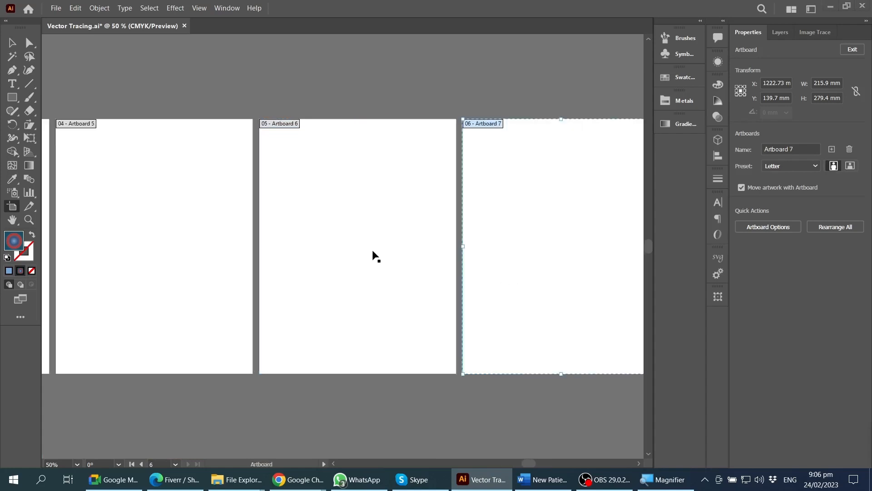
{"action": "key", "text": "super"}
{"action": "key", "text": "super"}
{"action": "scroll", "coordinate": [373, 250], "scroll_direction": "left", "scroll_amount": 3}
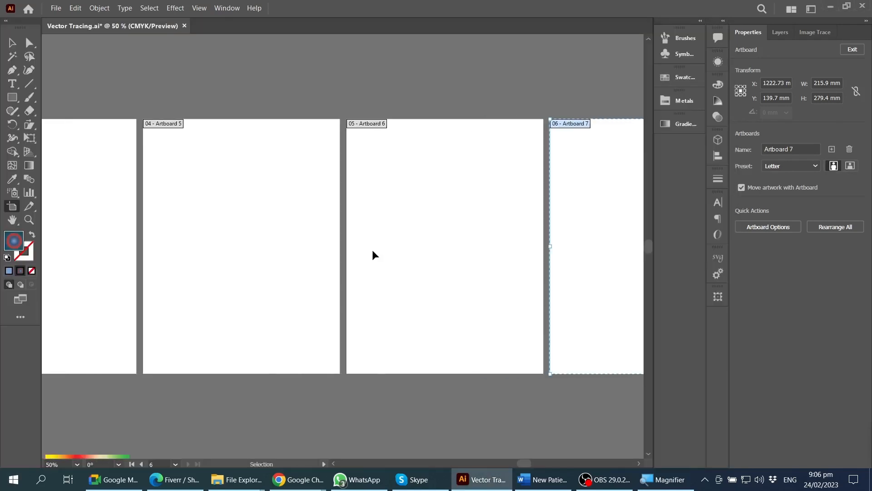
- Undo the last three artboard additions, and delete the artboard beside Artboard 2 and restore it
{"action": "key", "text": "ctrl+z"}
{"action": "key", "text": "ctrl+z"}
{"action": "key", "text": "ctrl+z"}
{"action": "scroll", "coordinate": [372, 250], "scroll_direction": "left", "scroll_amount": 8}
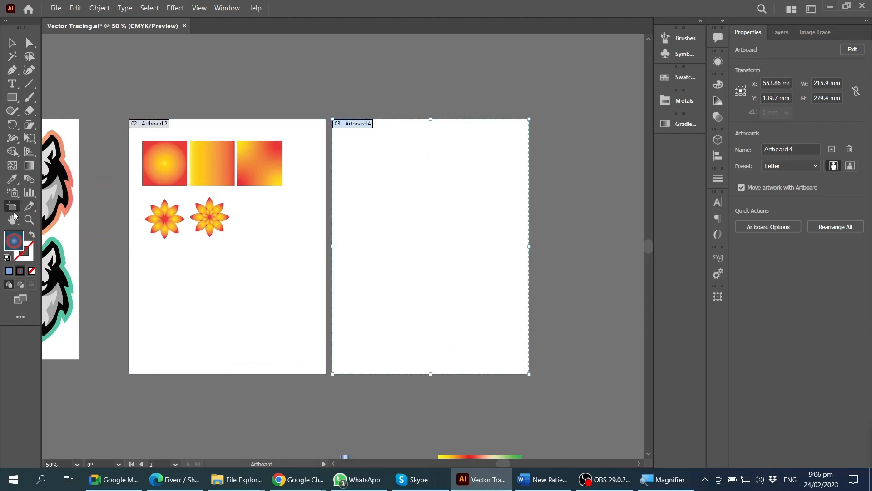
{"action": "key", "text": "Delete"}
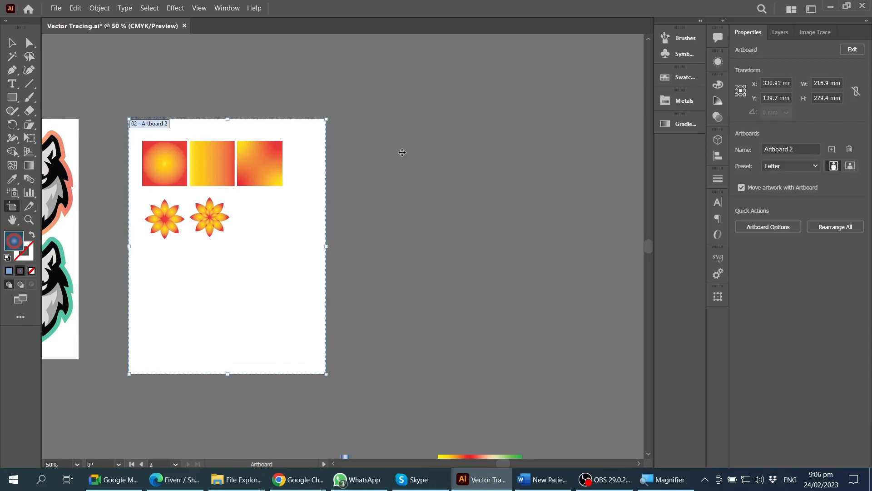
{"action": "key", "text": "ctrl+z"}
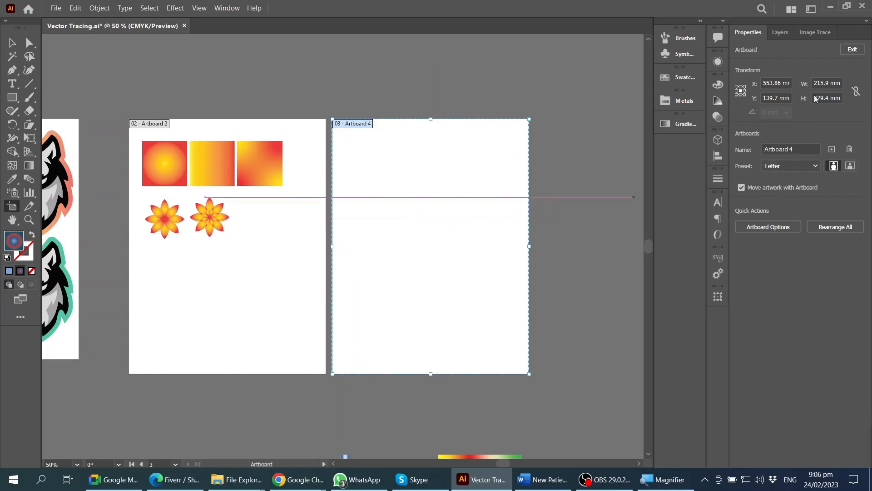
- Change the blank artboard beside Artboard 2 to the A4 preset
{"action": "left_click", "coordinate": [249, 125]}
{"action": "left_click", "coordinate": [384, 138]}
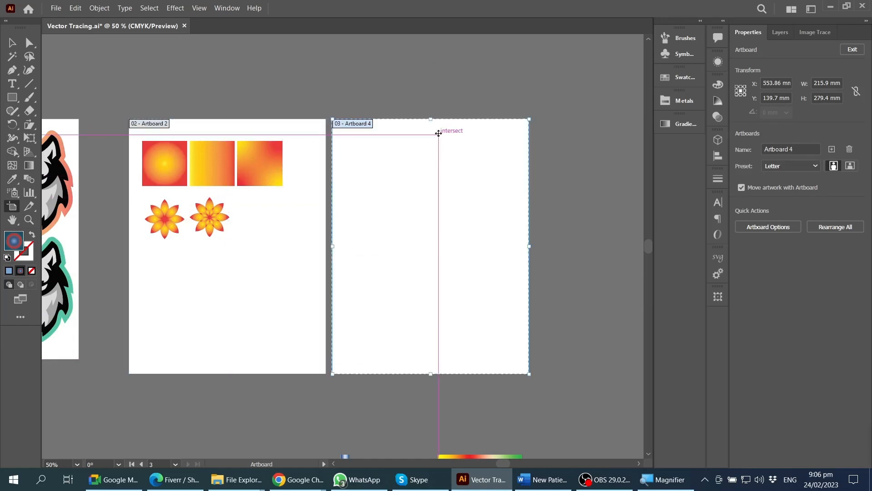
{"action": "left_click", "coordinate": [812, 166]}
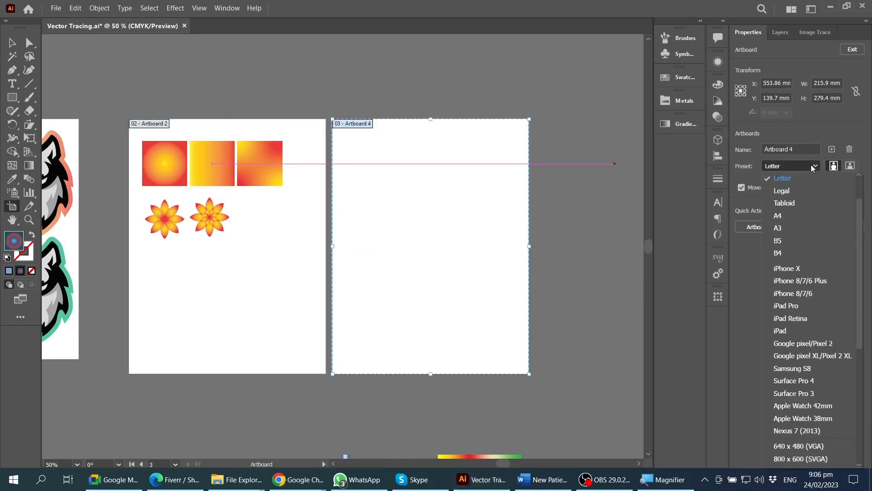
{"action": "left_click", "coordinate": [780, 217]}
{"action": "scroll", "coordinate": [388, 189], "scroll_direction": "right", "scroll_amount": 4}
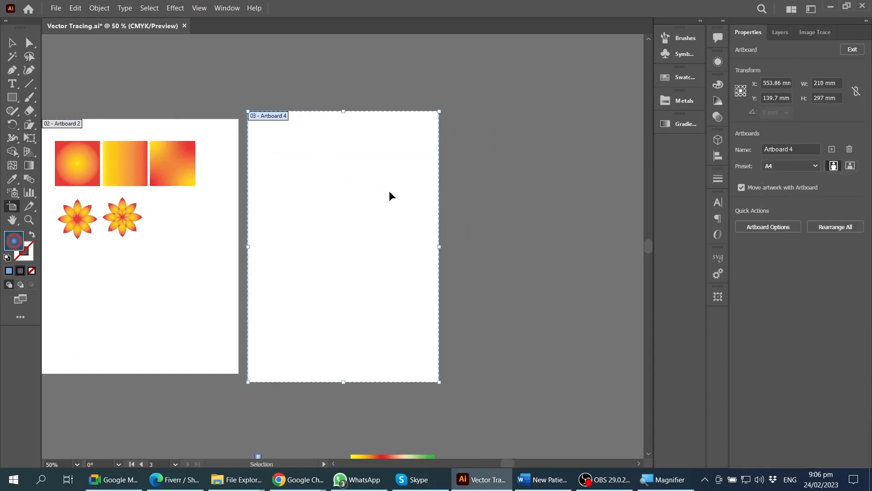
- Add another artboard with the Legal preset, shift it slightly right to about X 780 mm, and exit artboard editing
{"action": "scroll", "coordinate": [389, 189], "scroll_direction": "right", "scroll_amount": 3}
{"action": "left_click", "coordinate": [832, 149]}
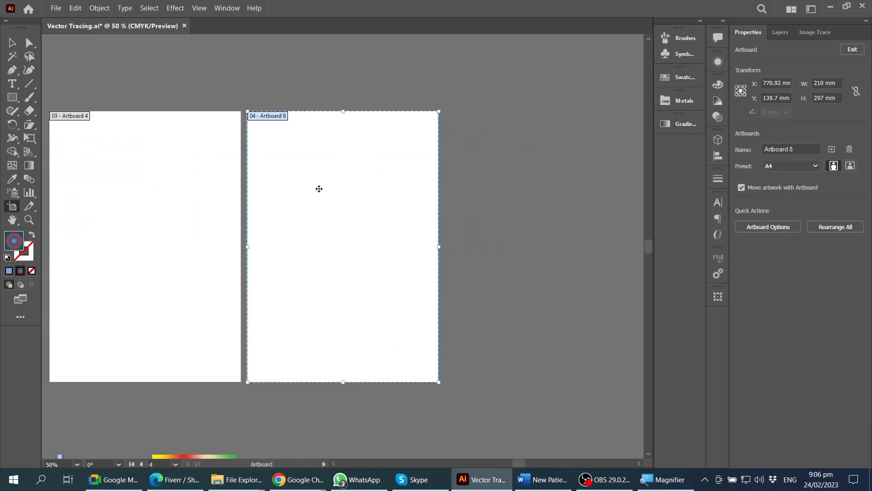
{"action": "left_click", "coordinate": [813, 165]}
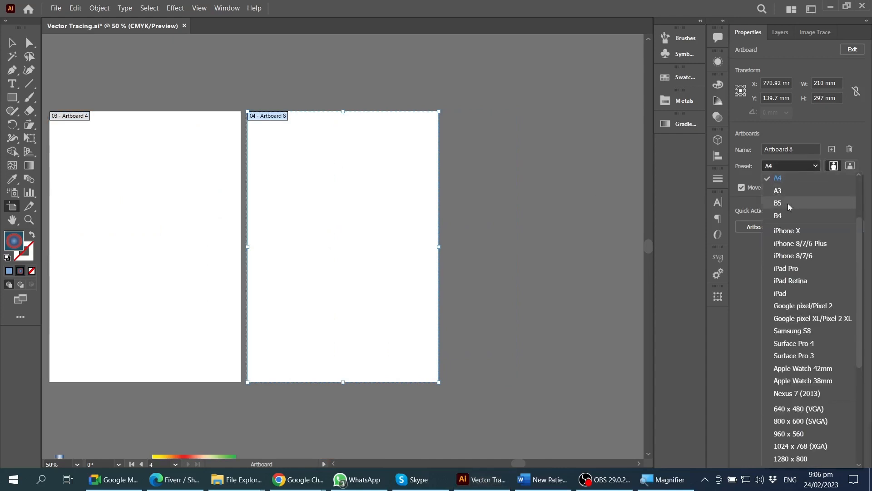
{"action": "scroll", "coordinate": [790, 208], "scroll_direction": "up", "scroll_amount": 3}
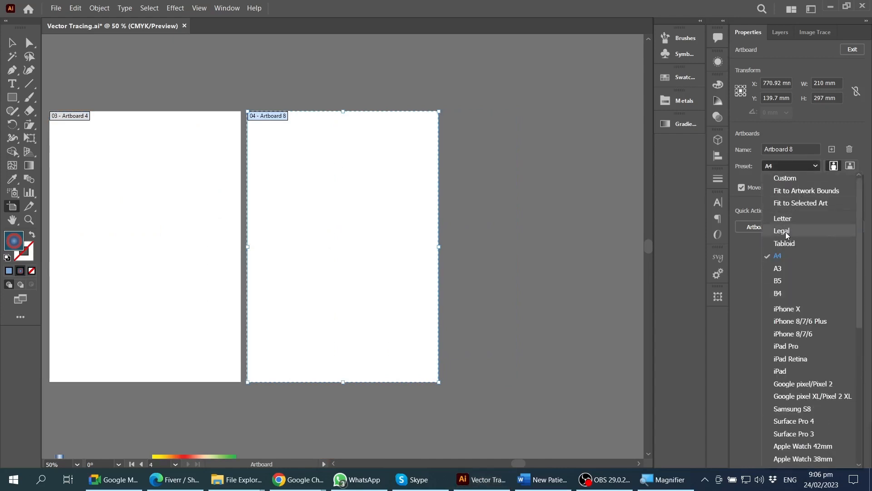
{"action": "left_click", "coordinate": [786, 231]}
{"action": "left_click_drag", "start_coordinate": [358, 200], "coordinate": [367, 199]}
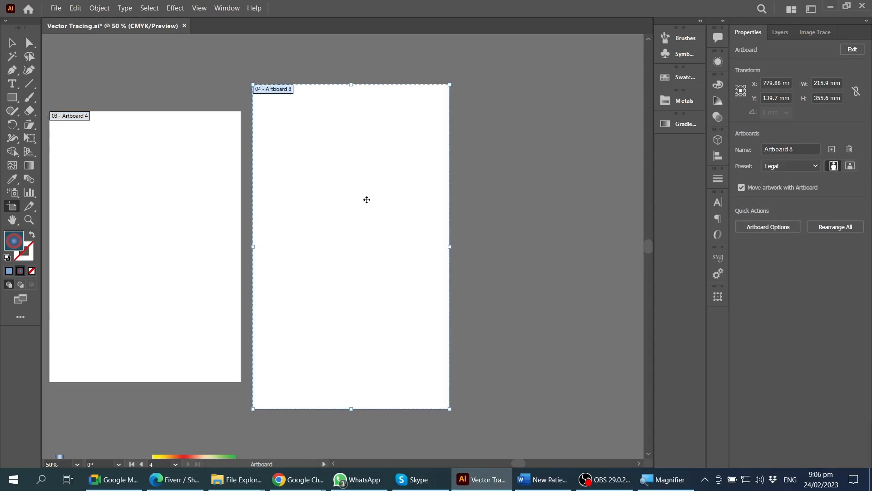
{"action": "scroll", "coordinate": [302, 246], "scroll_direction": "left", "scroll_amount": 5}
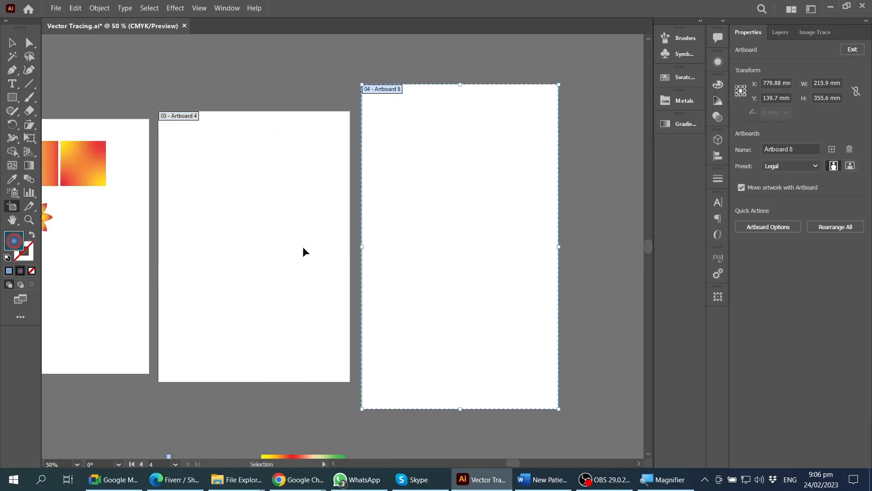
{"action": "scroll", "coordinate": [302, 246], "scroll_direction": "left", "scroll_amount": 5}
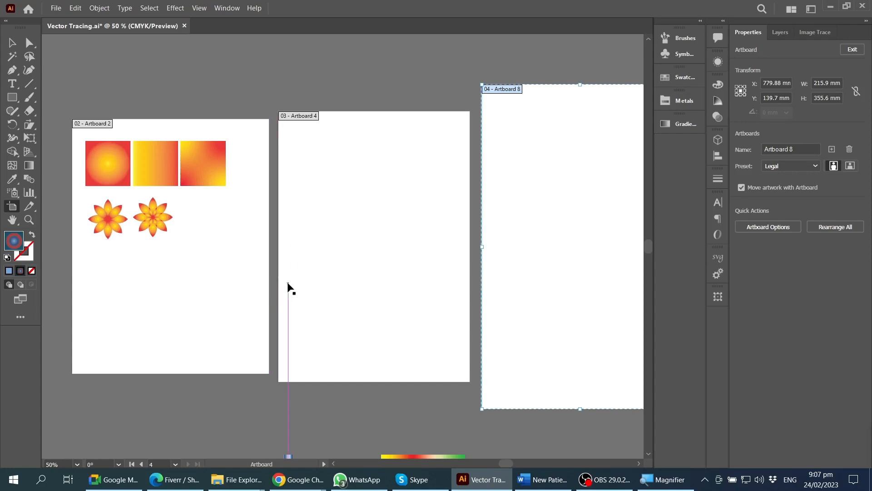
{"action": "key", "text": "Escape"}
- Examine the two gradient flowers on Artboard 2 to see how their overlapping petals are built
{"action": "scroll", "coordinate": [550, 239], "scroll_direction": "left", "scroll_amount": 8}
{"action": "left_click_drag", "start_coordinate": [453, 113], "coordinate": [531, 342]}
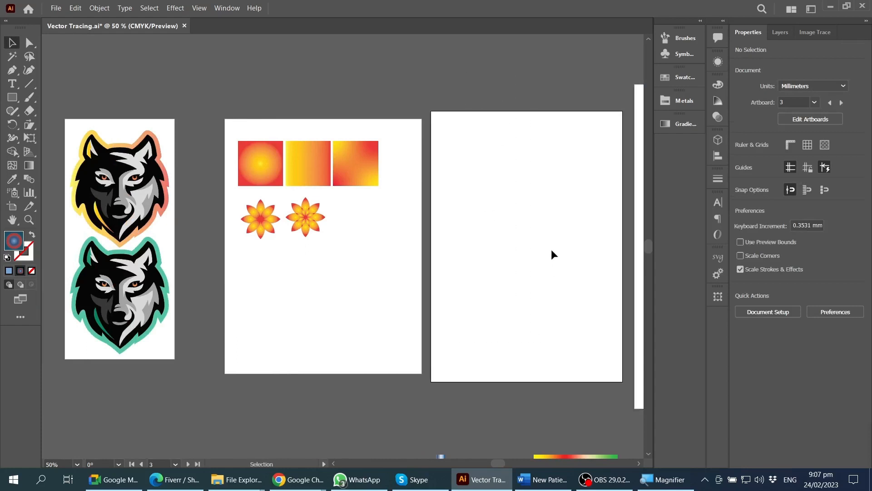
{"action": "scroll", "coordinate": [608, 243], "scroll_direction": "up", "scroll_amount": 2}
{"action": "scroll", "coordinate": [535, 252], "scroll_direction": "down", "scroll_amount": 1}
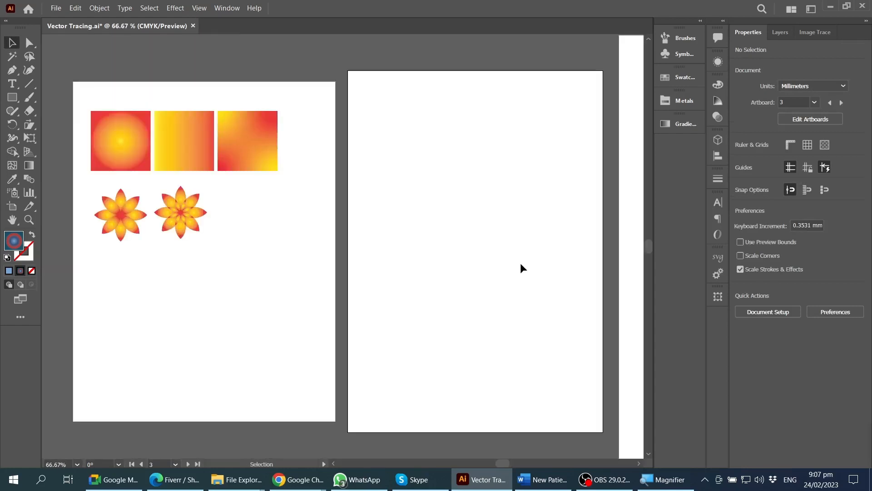
{"action": "scroll", "coordinate": [459, 269], "scroll_direction": "up", "scroll_amount": 2}
{"action": "scroll", "coordinate": [128, 263], "scroll_direction": "up", "scroll_amount": 4}
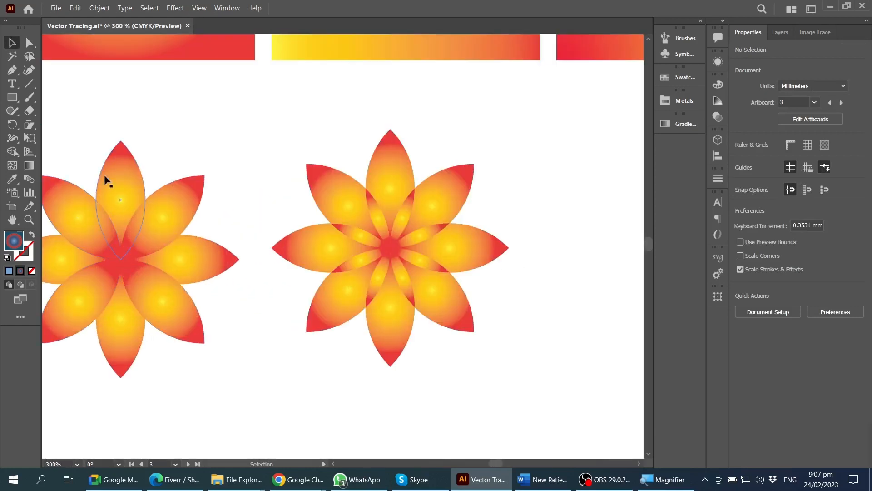
{"action": "left_click_drag", "start_coordinate": [69, 135], "coordinate": [459, 375]}
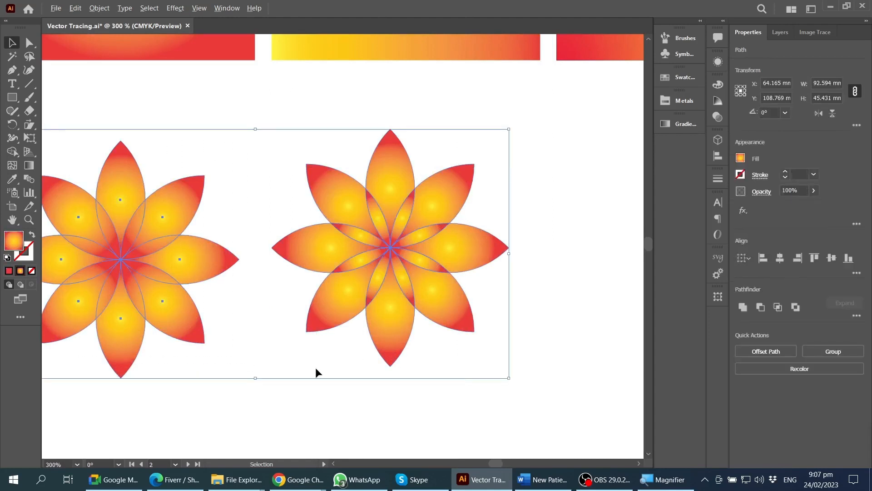
{"action": "scroll", "coordinate": [315, 367], "scroll_direction": "down", "scroll_amount": 2}
{"action": "left_click", "coordinate": [211, 242]}
{"action": "left_click_drag", "start_coordinate": [211, 242], "coordinate": [296, 371]}
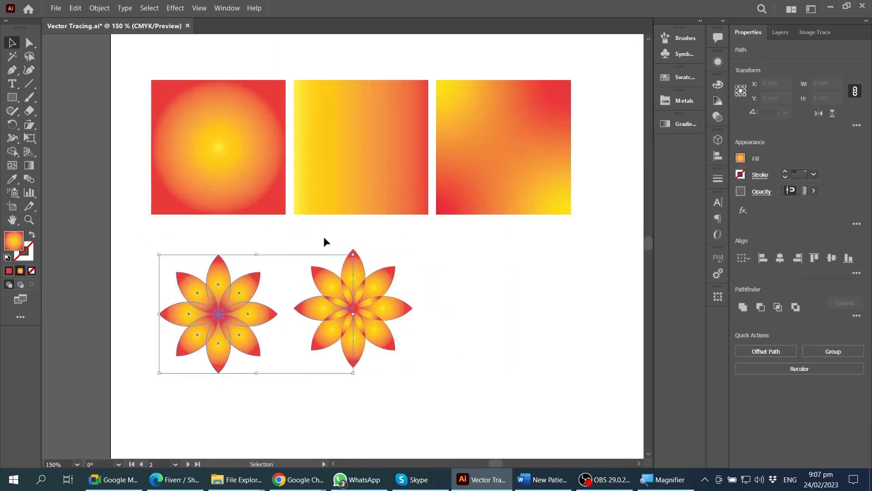
{"action": "left_click_drag", "start_coordinate": [323, 237], "coordinate": [396, 373]}
{"action": "scroll", "coordinate": [392, 373], "scroll_direction": "down", "scroll_amount": 2}
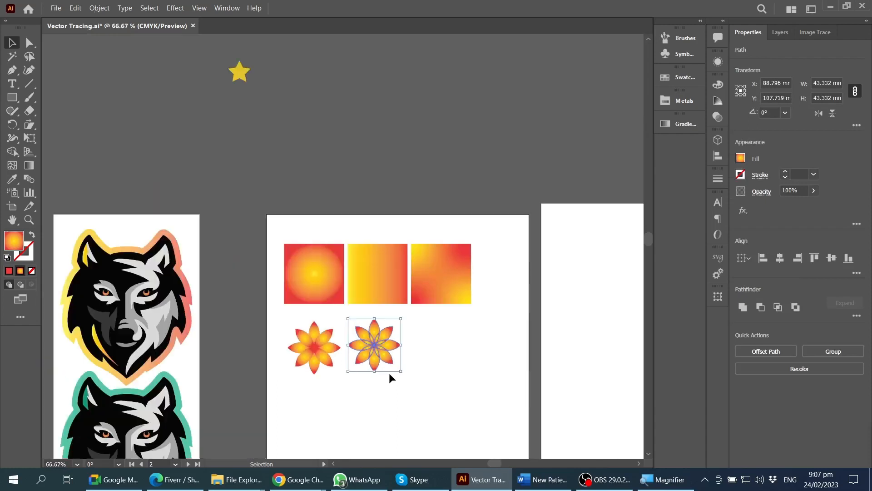
{"action": "scroll", "coordinate": [358, 374], "scroll_direction": "right", "scroll_amount": 5}
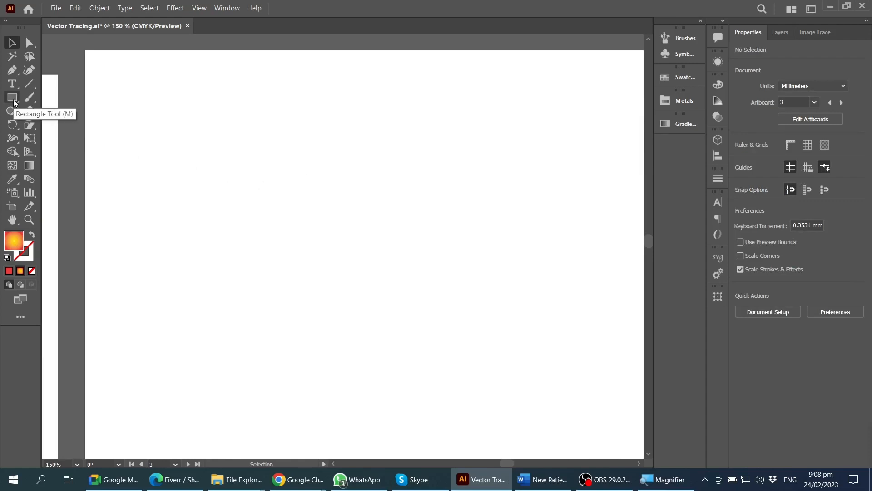
- Draw a circle about 64 mm in diameter on the A4 artboard with the Ellipse tool and fill it solid black
{"action": "left_click_drag", "start_coordinate": [14, 102], "coordinate": [53, 125]}
{"action": "left_click_drag", "start_coordinate": [226, 110], "coordinate": [355, 286]}
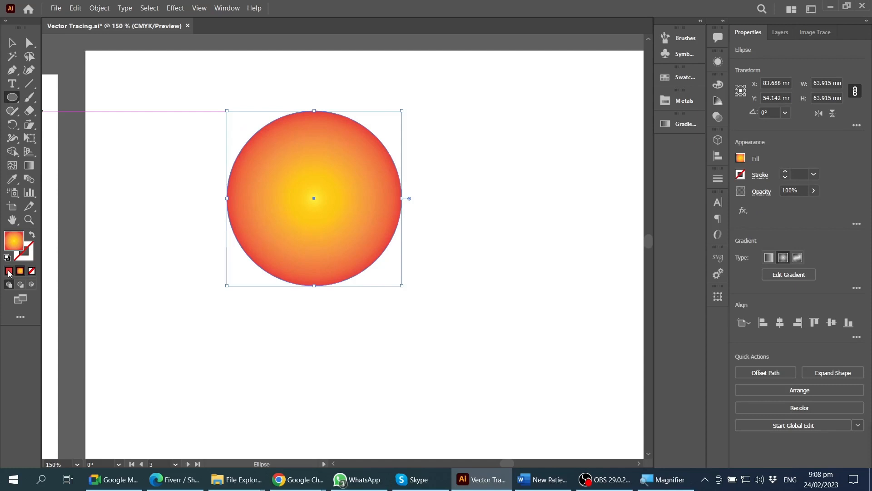
{"action": "left_click", "coordinate": [8, 270]}
{"action": "left_click", "coordinate": [12, 42]}
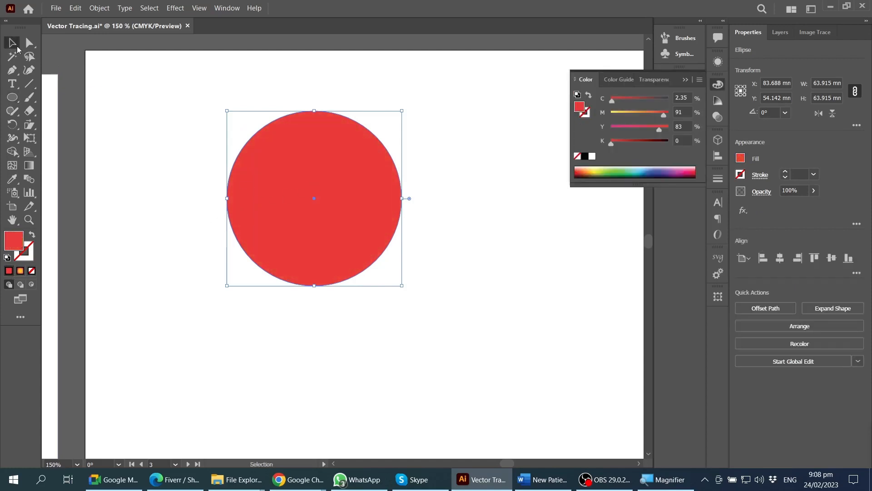
{"action": "left_click", "coordinate": [586, 156]}
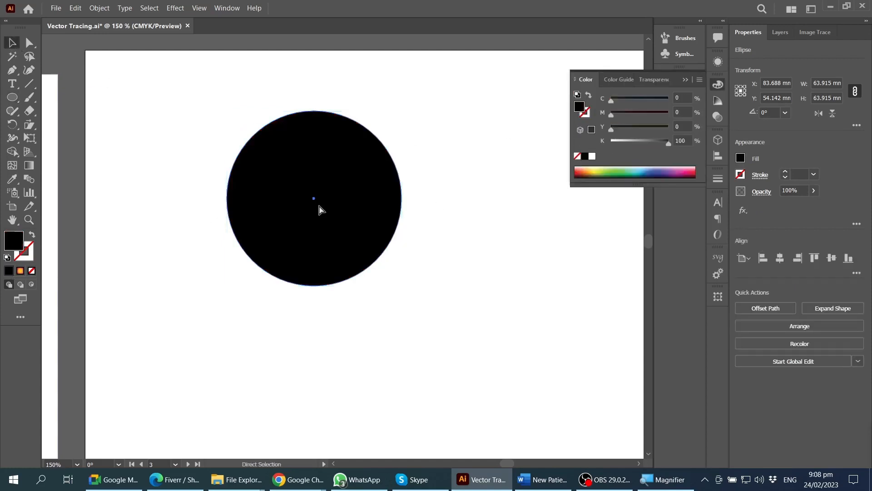
- Duplicate the black circle horizontally so the two overlap, and swap fill and stroke to leave both as black outlines
{"action": "scroll", "coordinate": [320, 206], "scroll_direction": "right", "scroll_amount": 2}
{"action": "left_click_drag", "start_coordinate": [234, 182], "coordinate": [365, 182]}
{"action": "left_click_drag", "start_coordinate": [292, 101], "coordinate": [346, 259]}
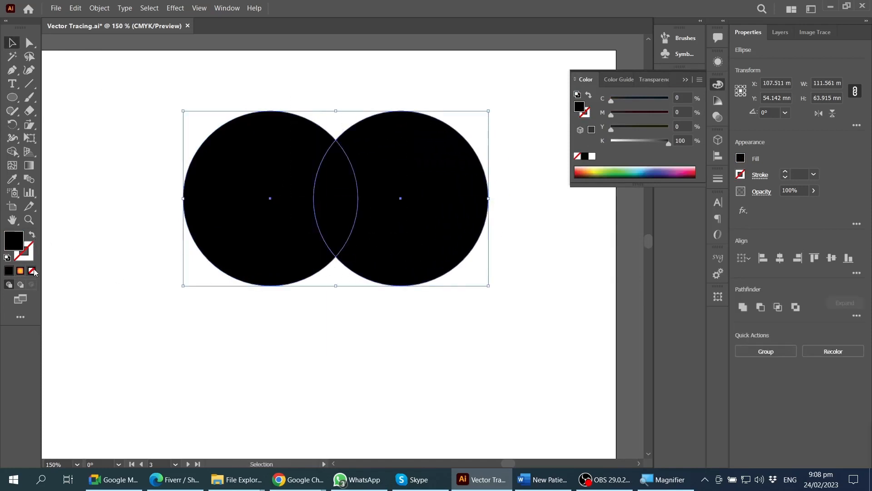
{"action": "left_click", "coordinate": [32, 235]}
{"action": "mouse_move", "coordinate": [298, 85]}
{"action": "left_mouse_down"}
{"action": "mouse_move", "coordinate": [432, 252]}
{"action": "mouse_move", "coordinate": [518, 306]}
{"action": "left_mouse_up"}
{"action": "left_click", "coordinate": [393, 249]}
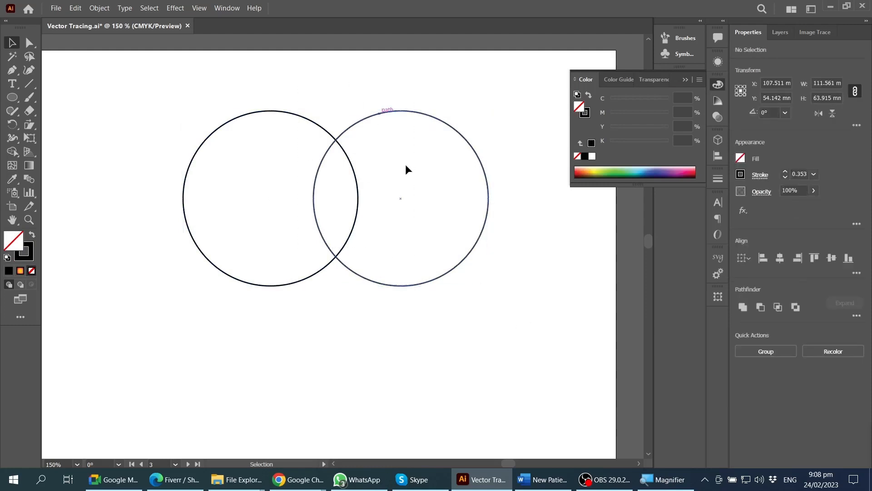
- Shift the right circle slightly right and remove both outer regions with Shape Builder, keeping the overlap as a petal about 11.3 by 36.3 mm
{"action": "left_click_drag", "start_coordinate": [367, 117], "coordinate": [380, 117]}
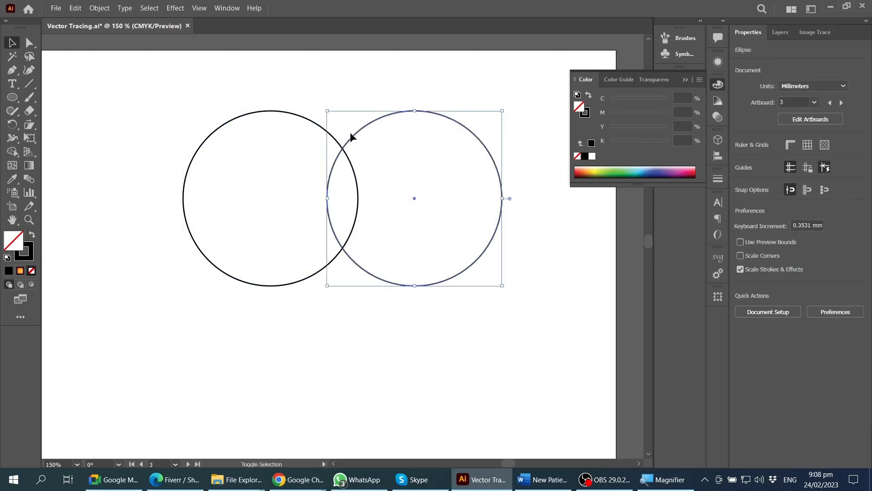
{"action": "left_click_drag", "start_coordinate": [307, 104], "coordinate": [415, 273]}
{"action": "scroll", "coordinate": [331, 129], "scroll_direction": "up", "scroll_amount": 2}
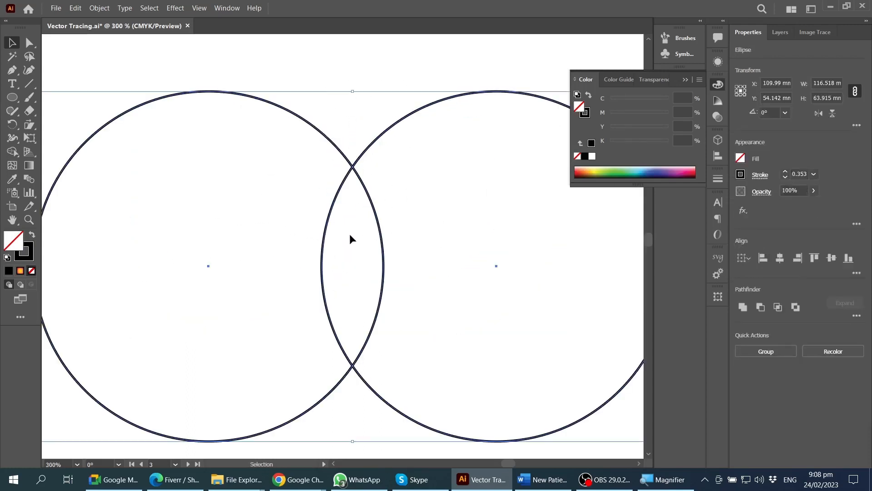
{"action": "left_click", "coordinate": [11, 153]}
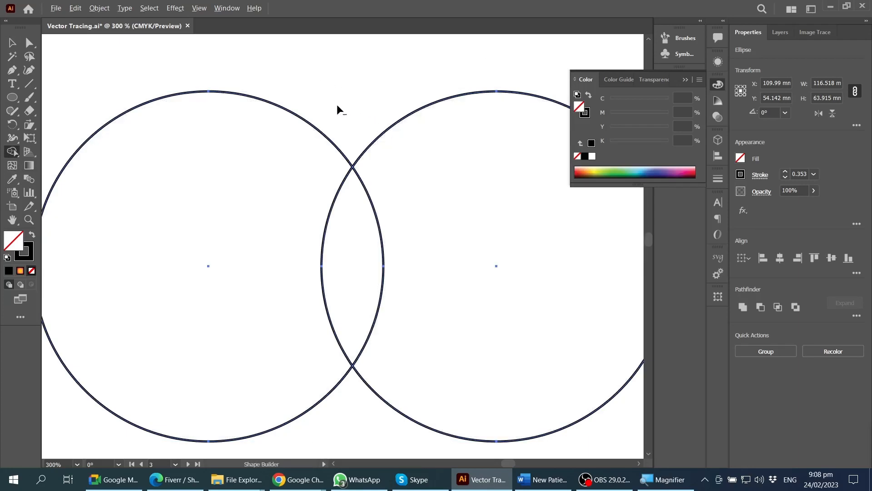
{"action": "left_click", "coordinate": [308, 151], "text": "alt"}
{"action": "left_click", "coordinate": [436, 151], "text": "alt"}
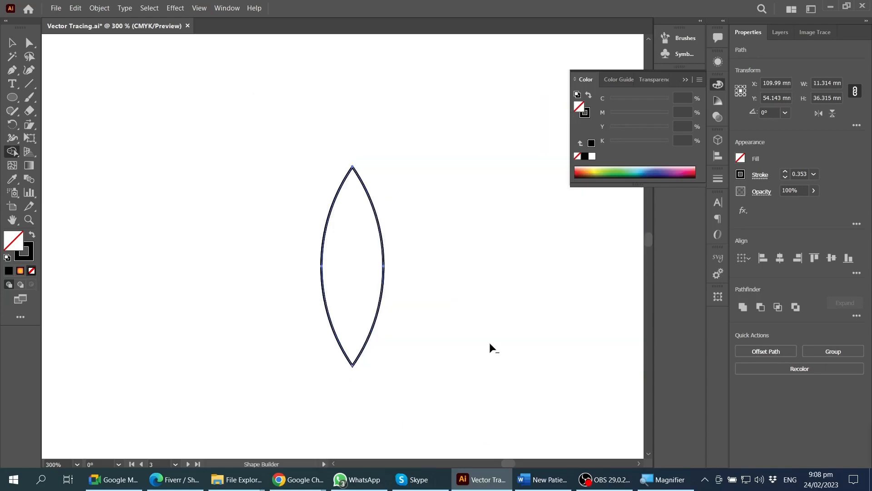
{"action": "key", "text": "v"}
{"action": "left_click", "coordinate": [415, 246]}
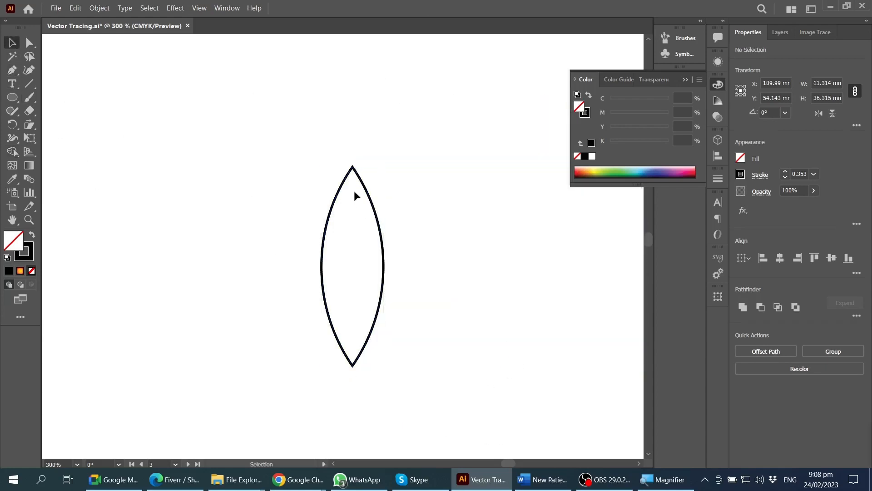
{"action": "left_click_drag", "start_coordinate": [362, 181], "coordinate": [351, 144]}
{"action": "key", "text": "a"}
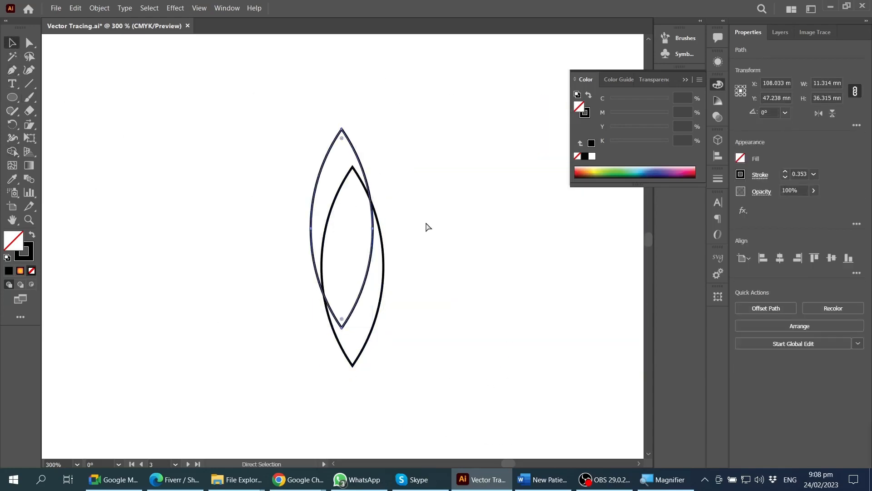
{"action": "key", "text": "ctrl+z"}
{"action": "key", "text": "v"}
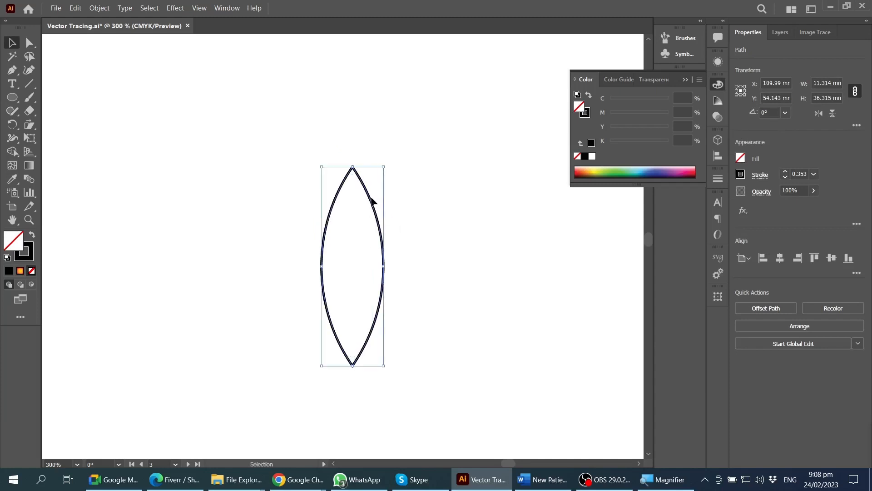
- Move the petal upward and slightly left, and scale it down proportionally about its centre line to about 9.7 by 31.1 mm
{"action": "left_click", "coordinate": [325, 174]}
{"action": "left_click_drag", "start_coordinate": [325, 169], "coordinate": [346, 120]}
{"action": "scroll", "coordinate": [337, 247], "scroll_direction": "down", "scroll_amount": 2}
{"action": "scroll", "coordinate": [336, 247], "scroll_direction": "down", "scroll_amount": 2}
{"action": "scroll", "coordinate": [336, 246], "scroll_direction": "up", "scroll_amount": 3}
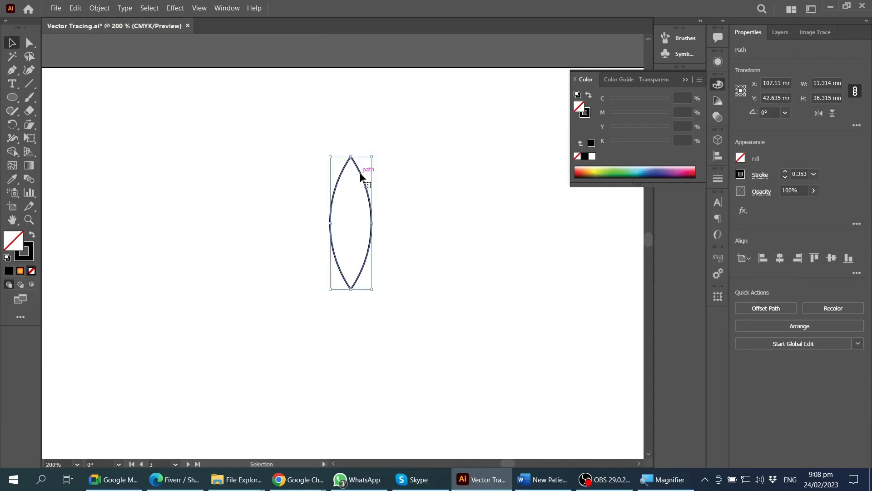
{"action": "scroll", "coordinate": [370, 199], "scroll_direction": "up", "scroll_amount": 1}
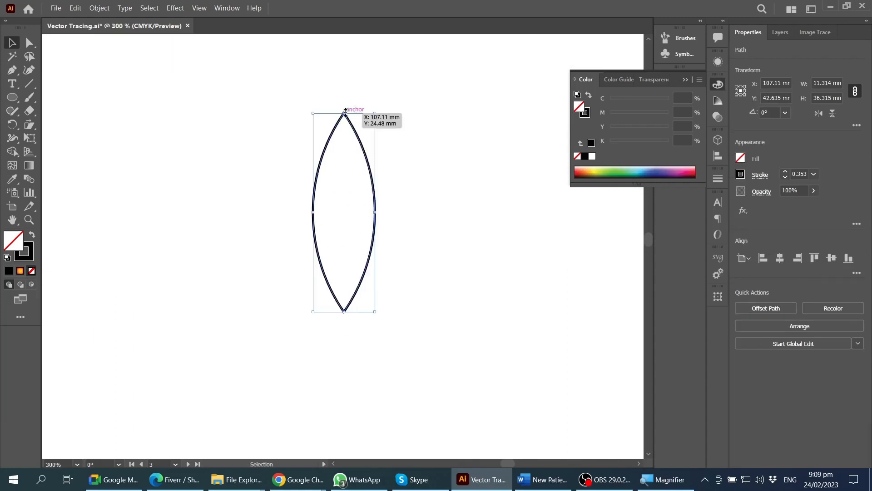
{"action": "left_click_drag", "start_coordinate": [344, 111], "coordinate": [344, 137]}
{"action": "scroll", "coordinate": [350, 248], "scroll_direction": "down", "scroll_amount": 2}
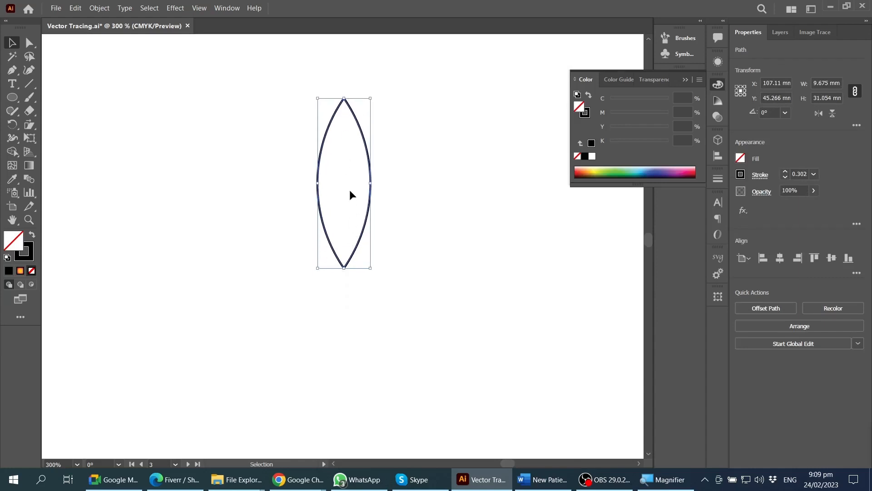
{"action": "scroll", "coordinate": [349, 191], "scroll_direction": "down", "scroll_amount": 1}
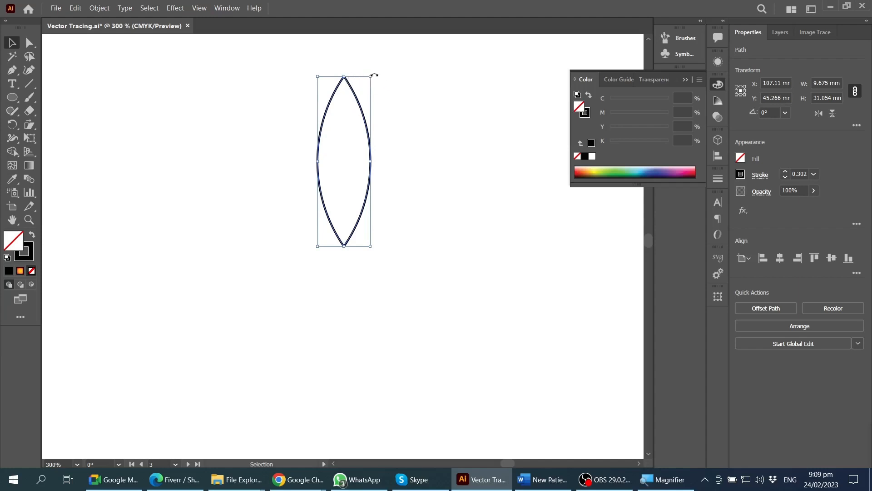
- Try rotating the petal about its own centre in both directions, undoing each rotation
{"action": "left_click_drag", "start_coordinate": [372, 73], "coordinate": [335, 82]}
{"action": "left_click", "coordinate": [375, 84]}
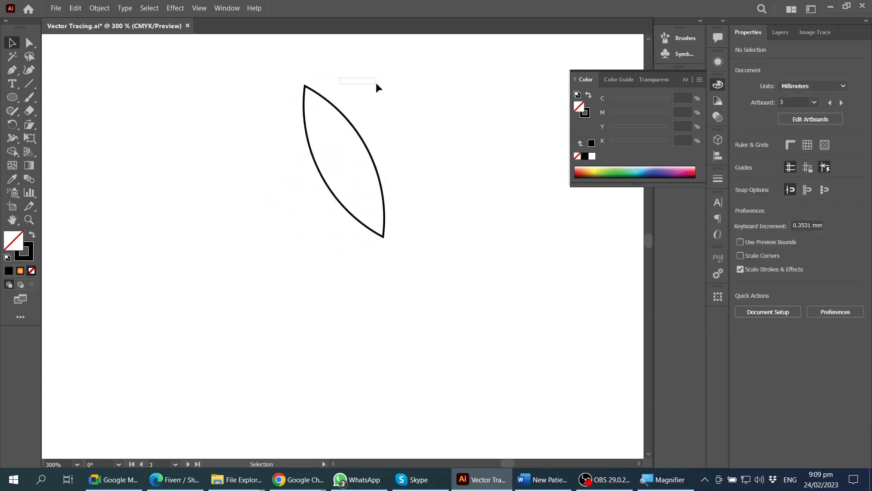
{"action": "key", "text": "ctrl+z"}
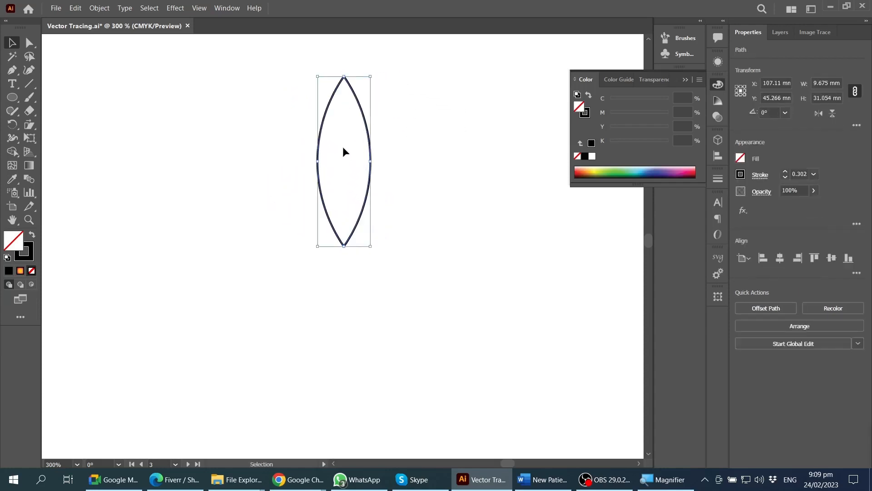
{"action": "scroll", "coordinate": [346, 143], "scroll_direction": "up", "scroll_amount": 1}
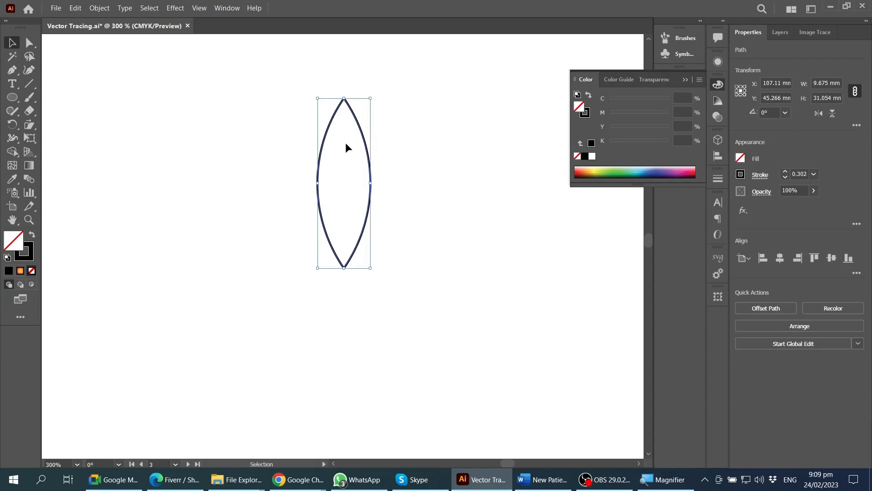
{"action": "scroll", "coordinate": [349, 178], "scroll_direction": "up", "scroll_amount": 2}
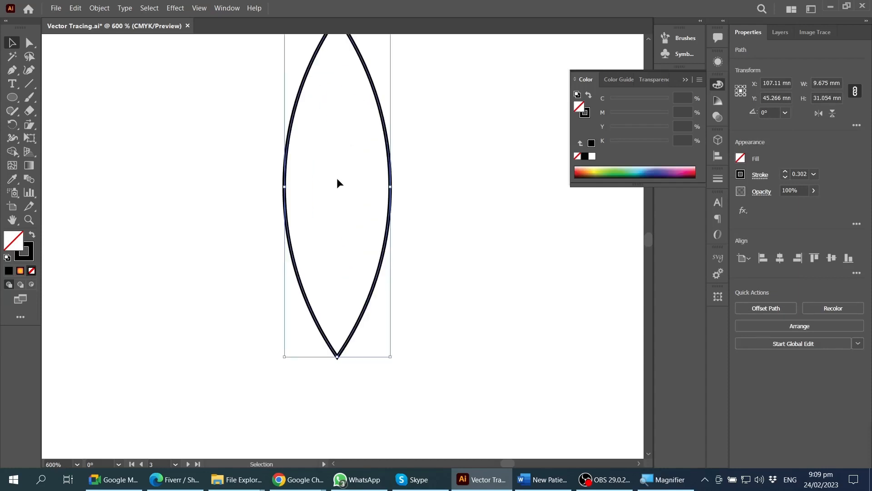
{"action": "scroll", "coordinate": [338, 183], "scroll_direction": "up", "scroll_amount": 2}
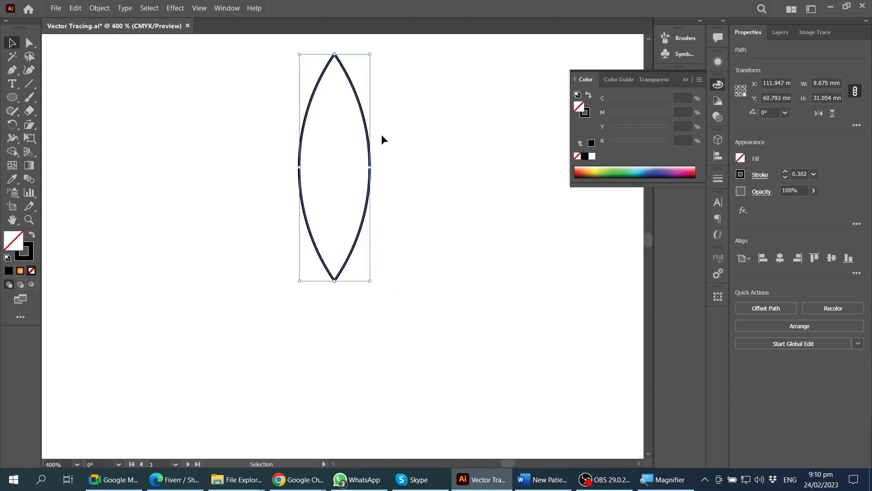
{"action": "scroll", "coordinate": [381, 134], "scroll_direction": "up", "scroll_amount": 1}
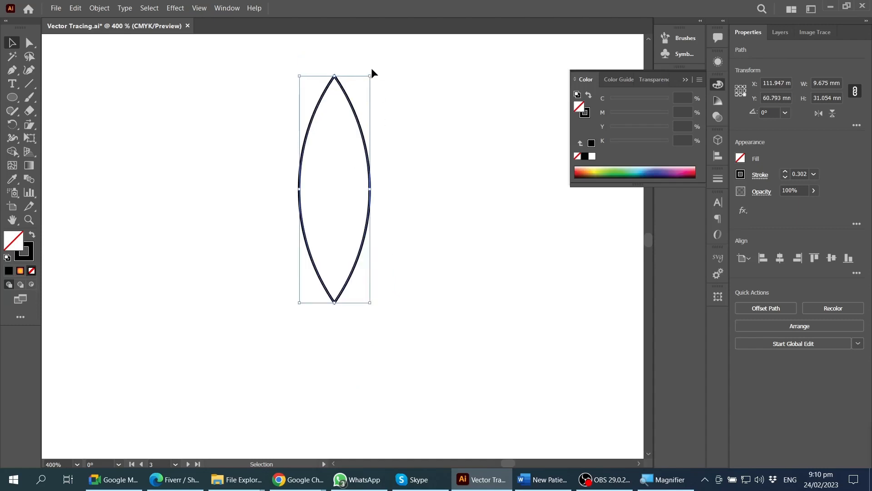
{"action": "left_click_drag", "start_coordinate": [371, 72], "coordinate": [413, 95]}
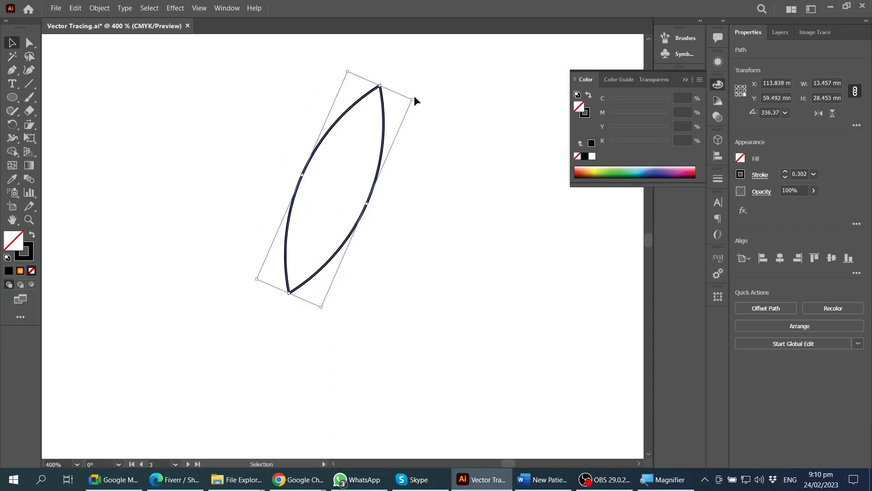
{"action": "key", "text": "ctrl+z"}
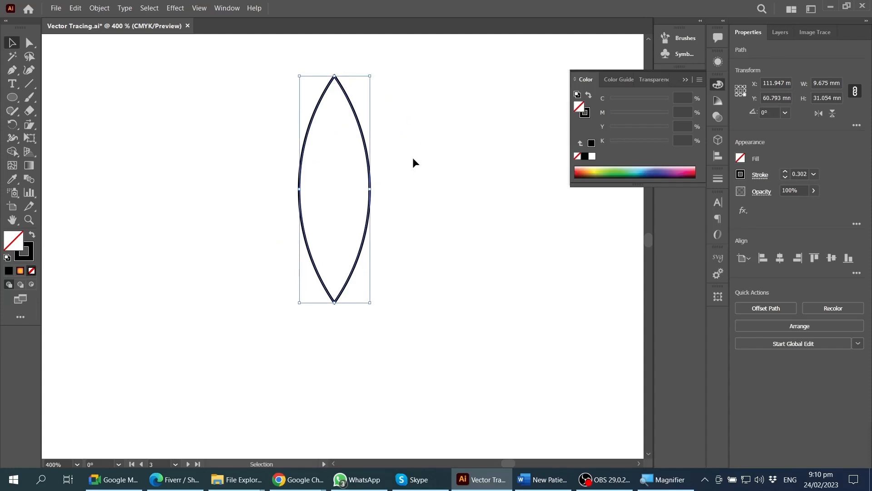
{"action": "left_click_drag", "start_coordinate": [375, 71], "coordinate": [400, 107]}
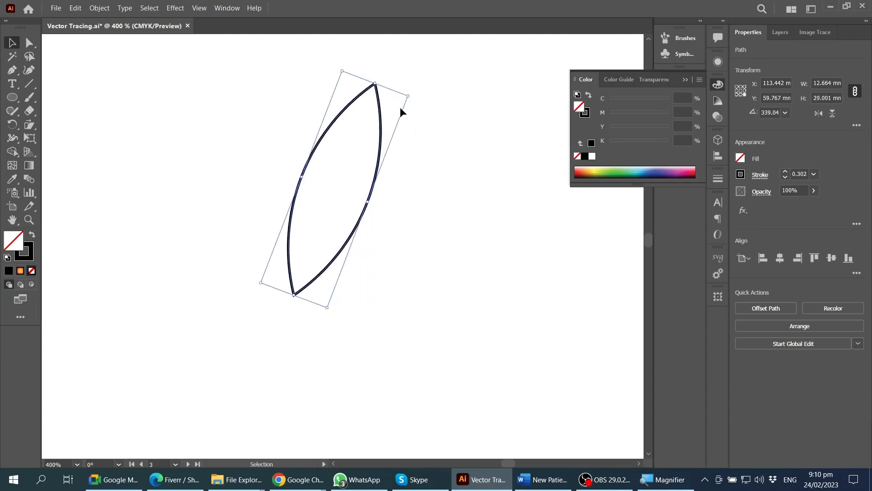
{"action": "key", "text": "ctrl+z"}
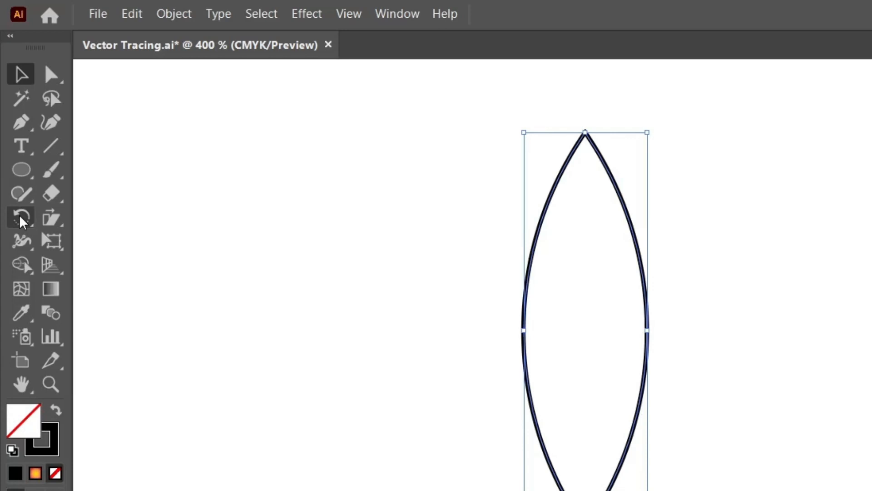
- Set the petal's bottom tip as the pivot of the Rotate tool and create a copy rotated by -45°
{"action": "left_click", "coordinate": [25, 220]}
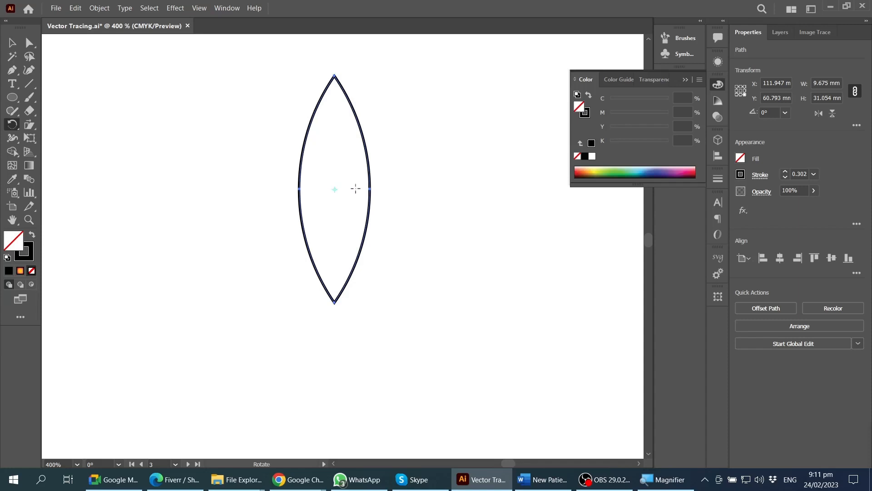
{"action": "scroll", "coordinate": [347, 196], "scroll_direction": "down", "scroll_amount": 3}
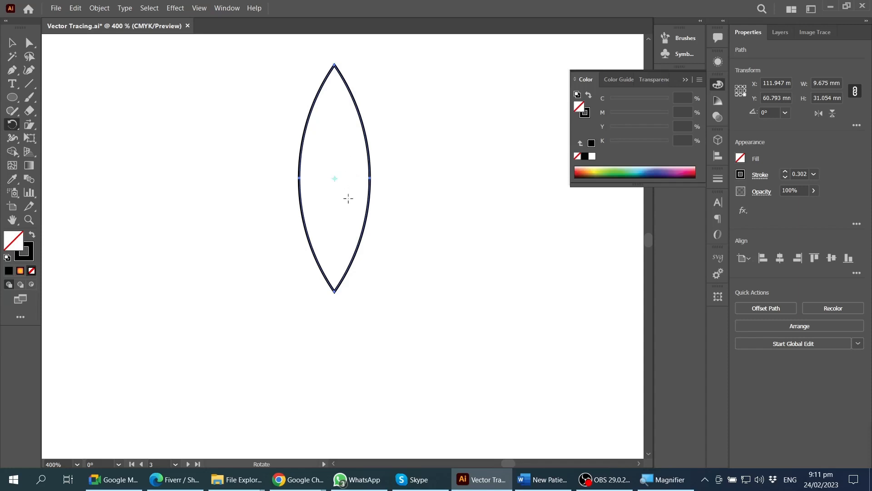
{"action": "scroll", "coordinate": [348, 198], "scroll_direction": "down", "scroll_amount": 2}
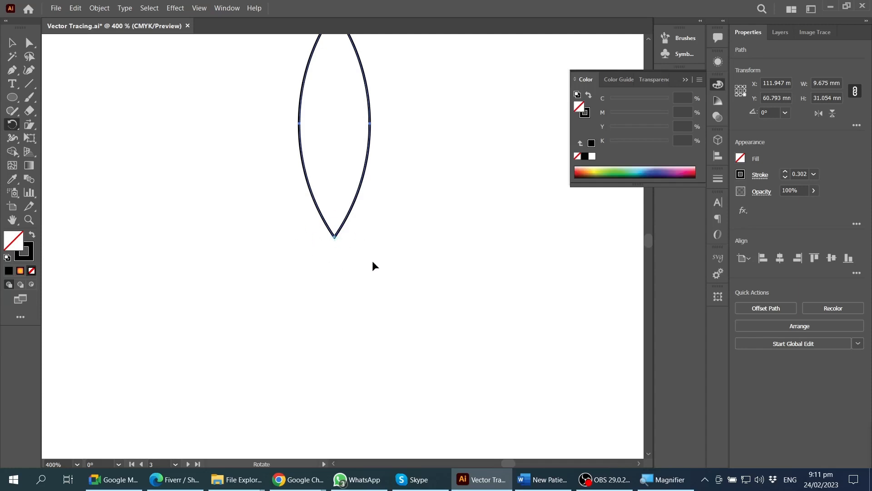
{"action": "scroll", "coordinate": [372, 264], "scroll_direction": "up", "scroll_amount": 3}
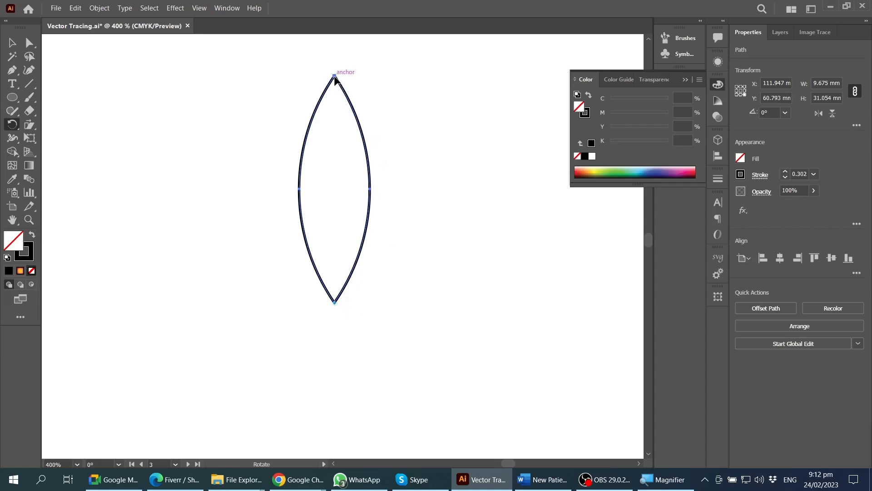
{"action": "left_click_drag", "start_coordinate": [334, 78], "coordinate": [394, 95]}
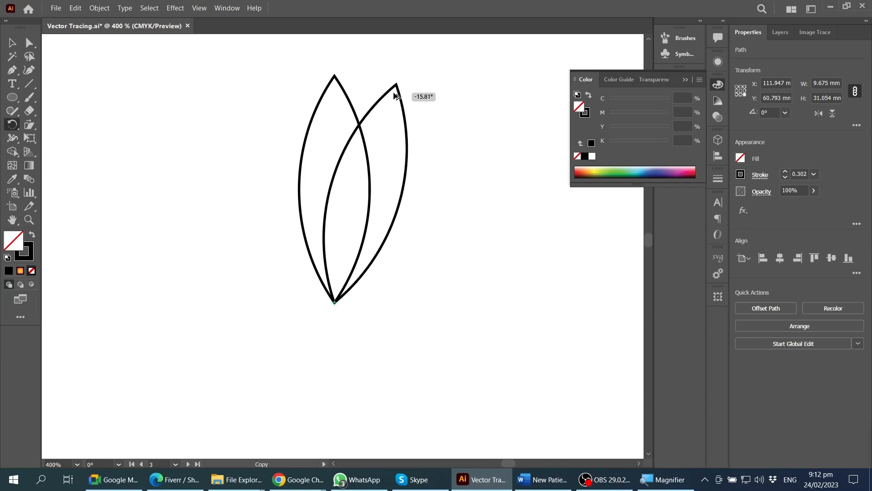
{"action": "left_click_drag", "start_coordinate": [395, 95], "coordinate": [482, 156]}
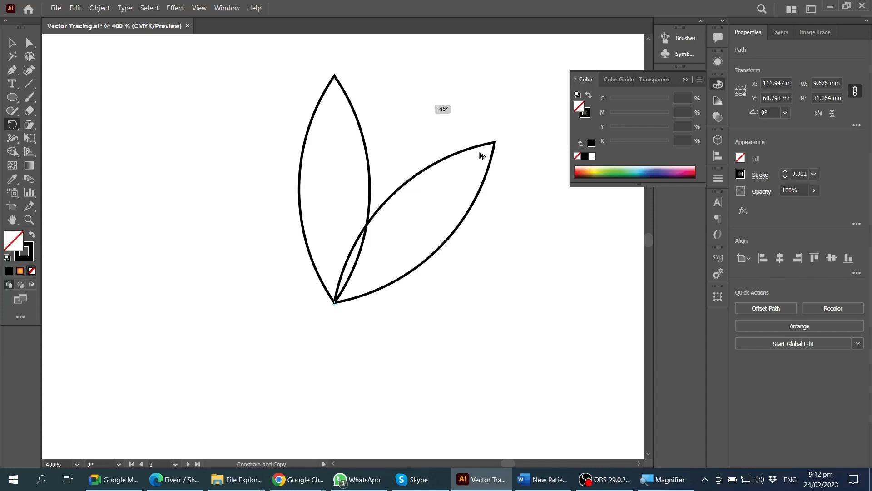
{"action": "left_click_drag", "start_coordinate": [483, 156], "coordinate": [484, 152]}
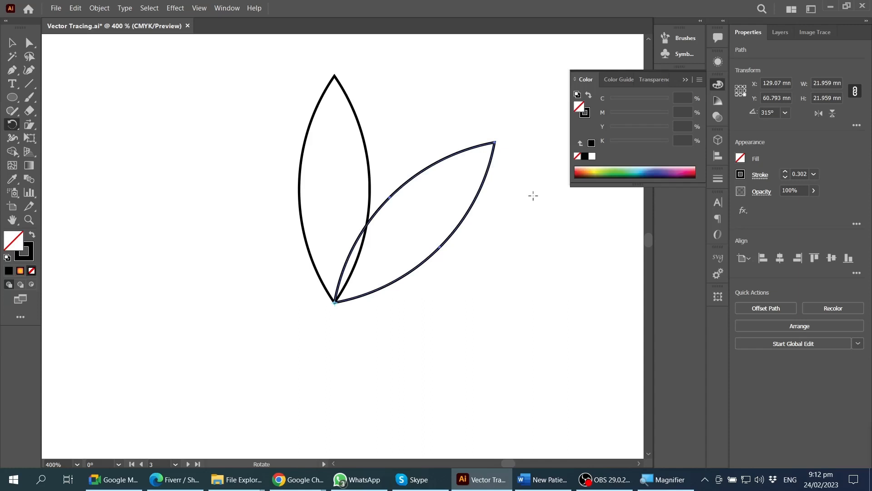
- Repeat the rotated-copy transform six times around the shared tip to complete an eight-petal flower
{"action": "scroll", "coordinate": [234, 202], "scroll_direction": "down", "scroll_amount": 1, "text": "alt"}
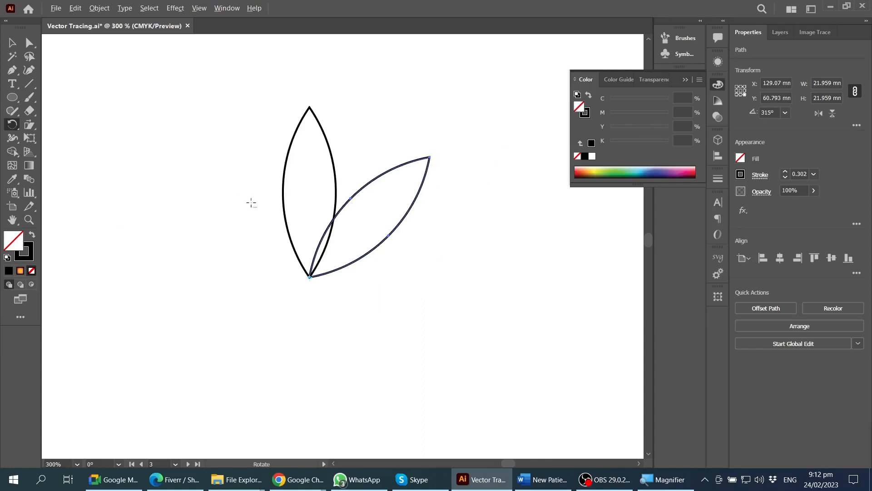
{"action": "scroll", "coordinate": [251, 203], "scroll_direction": "down", "scroll_amount": 2}
{"action": "key", "text": "ctrl+d"}
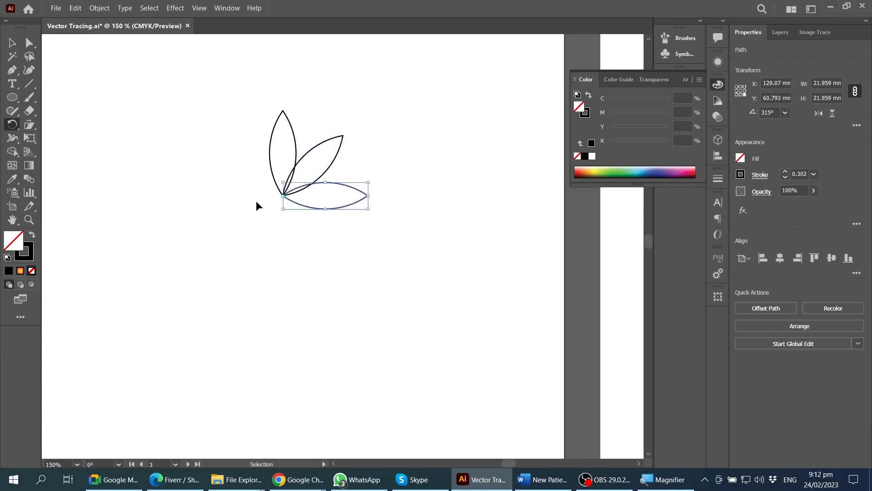
{"action": "key", "text": "ctrl+d"}
{"action": "key", "text": "ctrl+d"}
{"action": "key", "text": "ctrl+d"}
{"action": "key", "text": "ctrl+d"}
{"action": "key", "text": "ctrl+d"}
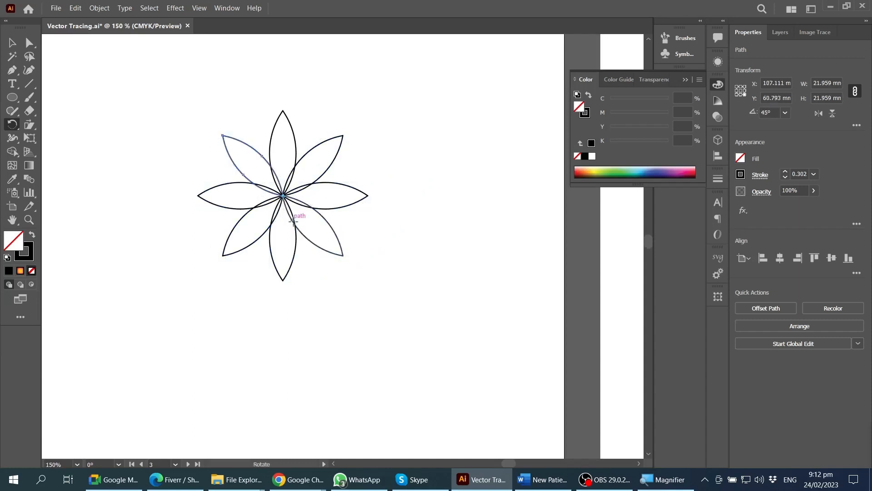
- Repeat the 45° rotated-copy transform around the flower again, on top of the existing eight petals
{"action": "scroll", "coordinate": [261, 170], "scroll_direction": "up", "scroll_amount": 1}
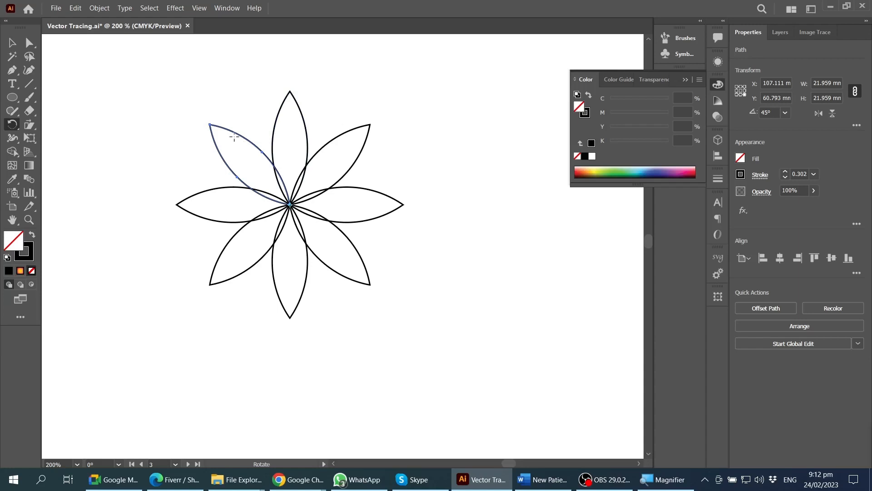
{"action": "key", "text": "ctrl+d"}
{"action": "key", "text": "ctrl+d"}
{"action": "key", "text": "ctrl+d"}
{"action": "key", "text": "ctrl+d"}
{"action": "key", "text": "ctrl+d"}
{"action": "key", "text": "ctrl+d"}
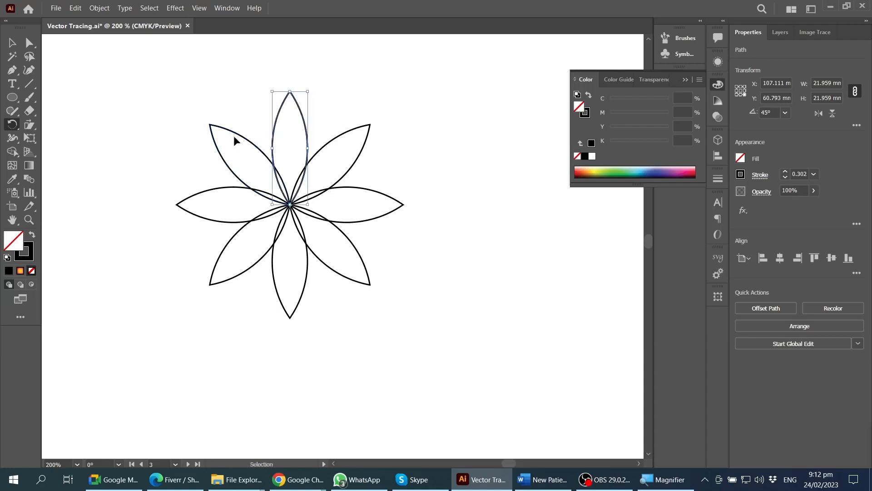
{"action": "key", "text": "ctrl+d"}
{"action": "key", "text": "ctrl+d"}
{"action": "key", "text": "ctrl+d"}
{"action": "key", "text": "ctrl+d"}
{"action": "key", "text": "ctrl+d"}
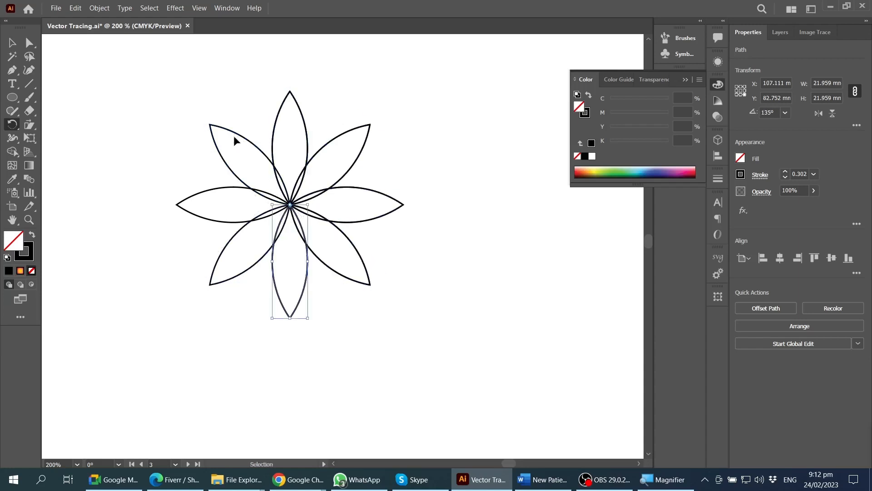
{"action": "key", "text": "ctrl+d"}
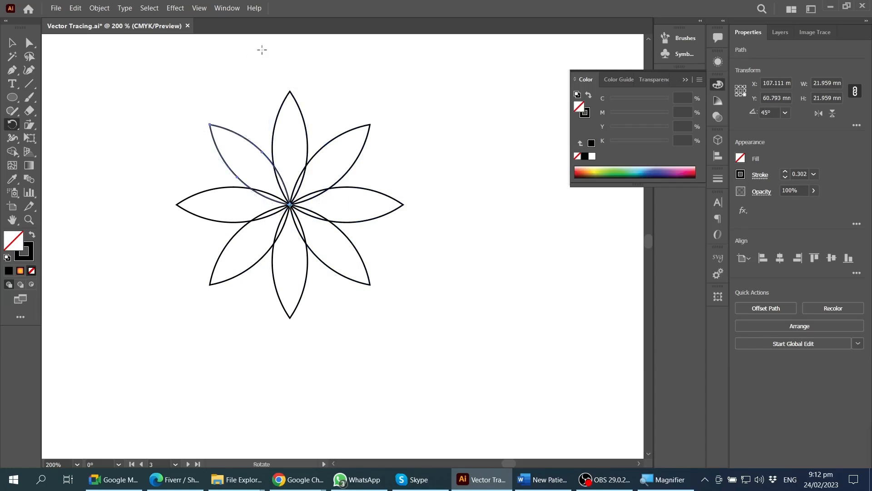
- Select the whole flower and fill its petals with the yellow-to-red linear gradient swatch
{"action": "key", "text": "ctrl+equal"}
{"action": "left_click", "coordinate": [12, 44]}
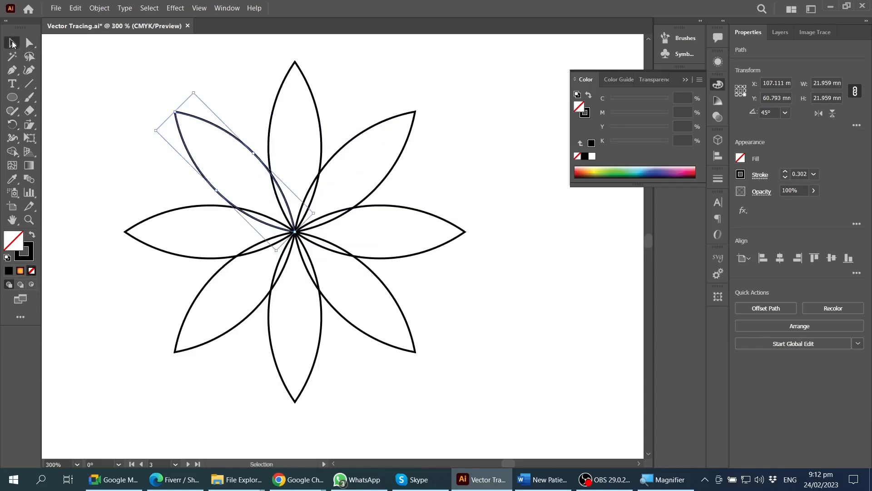
{"action": "key", "text": "ctrl+minus"}
{"action": "left_click_drag", "start_coordinate": [107, 103], "coordinate": [393, 350]}
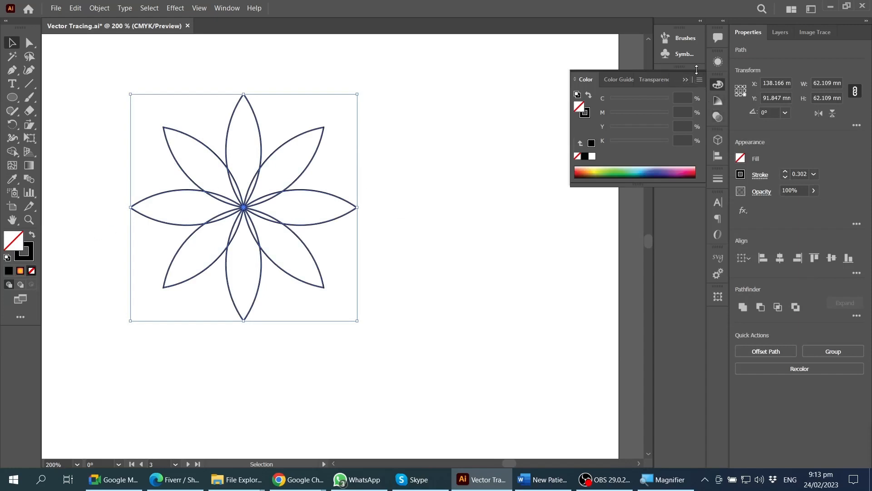
{"action": "left_click", "coordinate": [681, 77]}
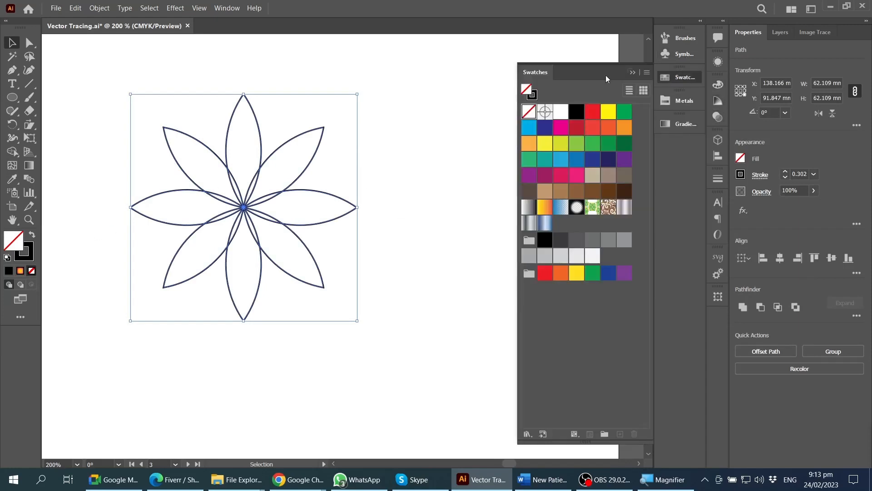
{"action": "left_click", "coordinate": [545, 208]}
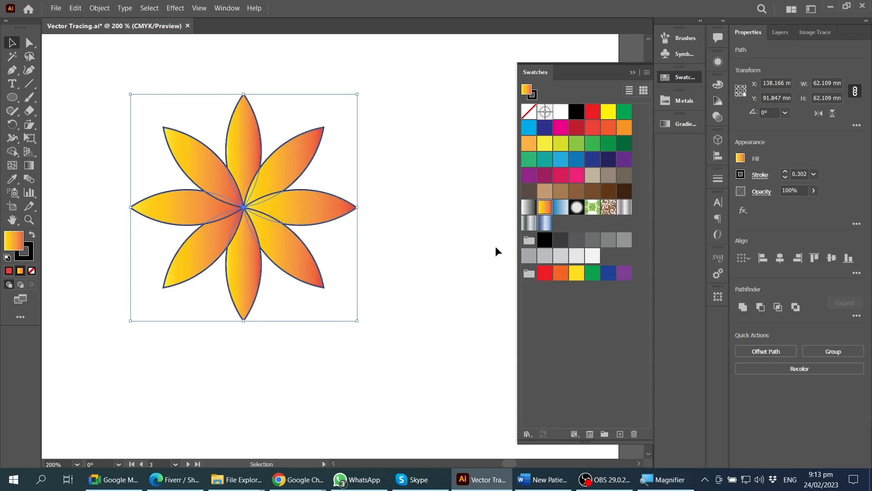
- Change the petals' gradient type to radial and remove their black stroke
{"action": "left_click", "coordinate": [676, 126]}
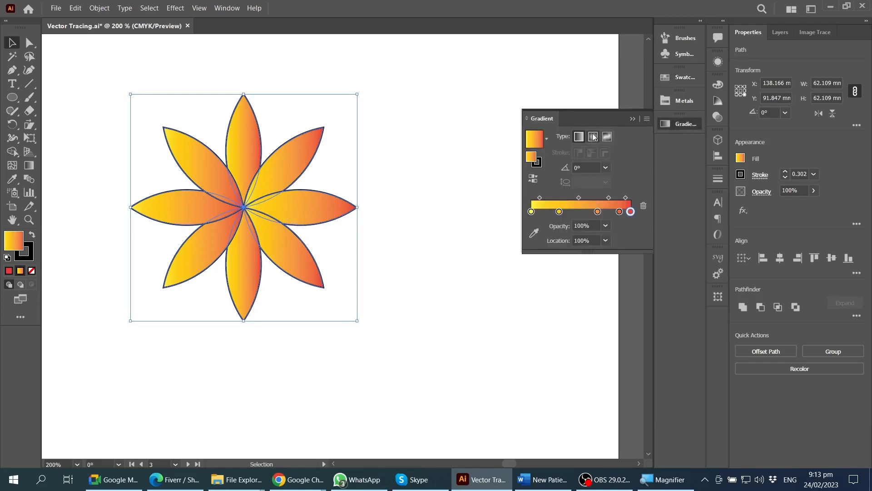
{"action": "left_click", "coordinate": [594, 137]}
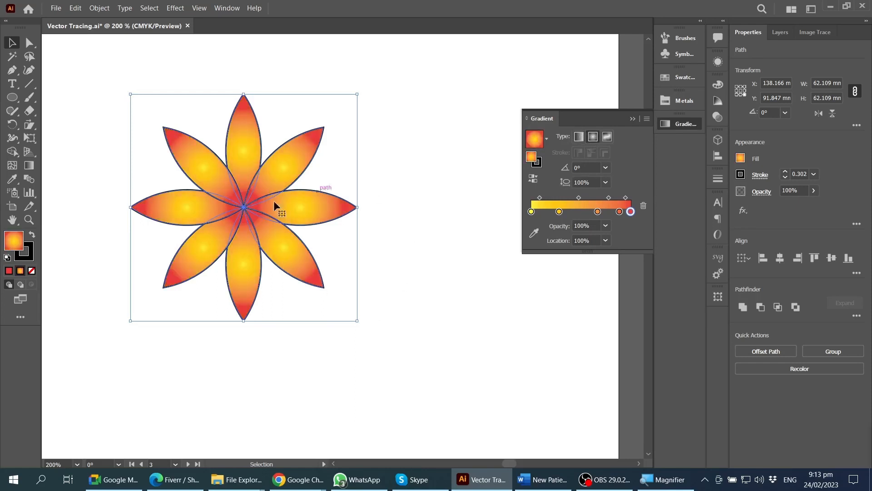
{"action": "double_click", "coordinate": [33, 250]}
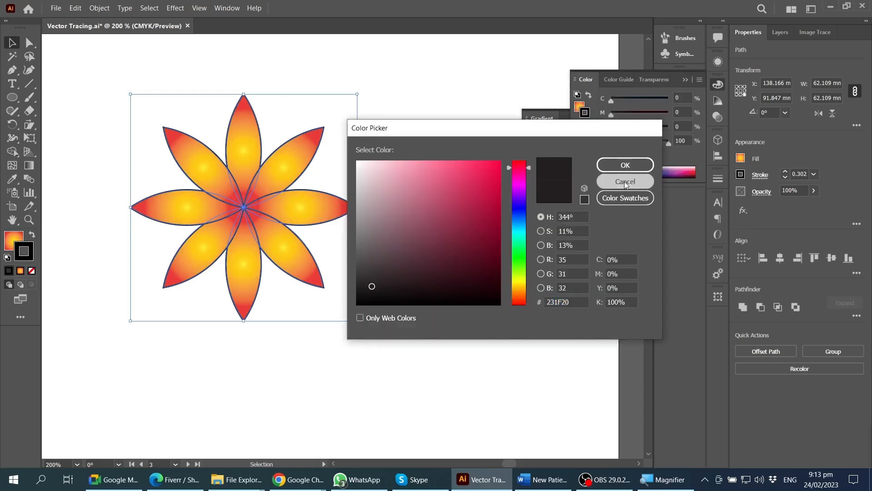
{"action": "left_click", "coordinate": [625, 181]}
{"action": "left_click", "coordinate": [31, 270]}
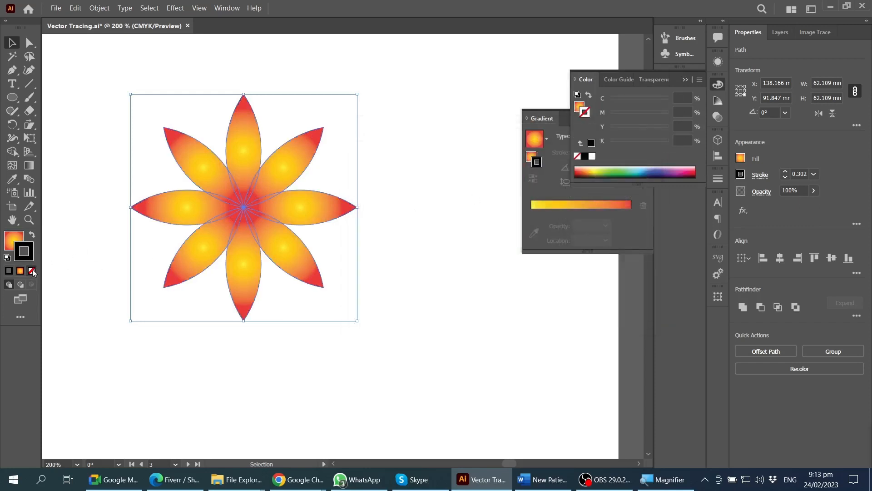
{"action": "left_click", "coordinate": [431, 277]}
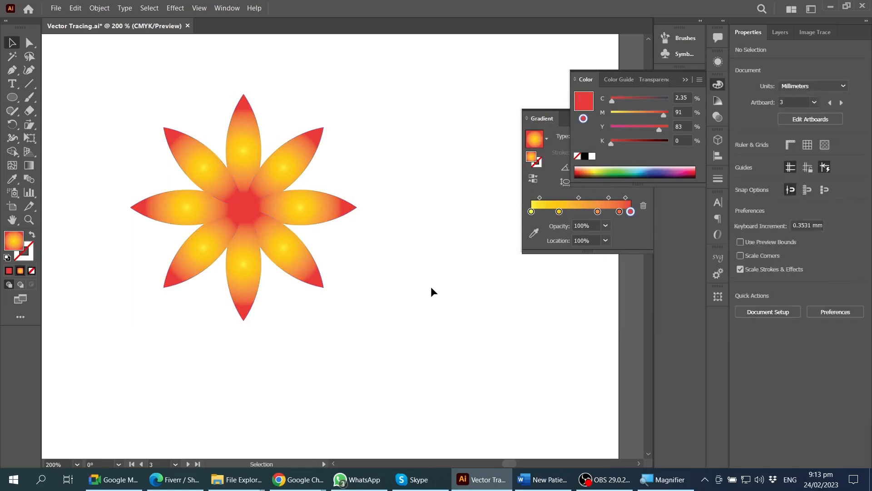
- Select the whole eight-petal flower and place a duplicate of it beside the original on the same artboard
{"action": "scroll", "coordinate": [418, 289], "scroll_direction": "left", "scroll_amount": 5}
{"action": "scroll", "coordinate": [334, 279], "scroll_direction": "down", "scroll_amount": 1}
{"action": "scroll", "coordinate": [323, 229], "scroll_direction": "up", "scroll_amount": 1}
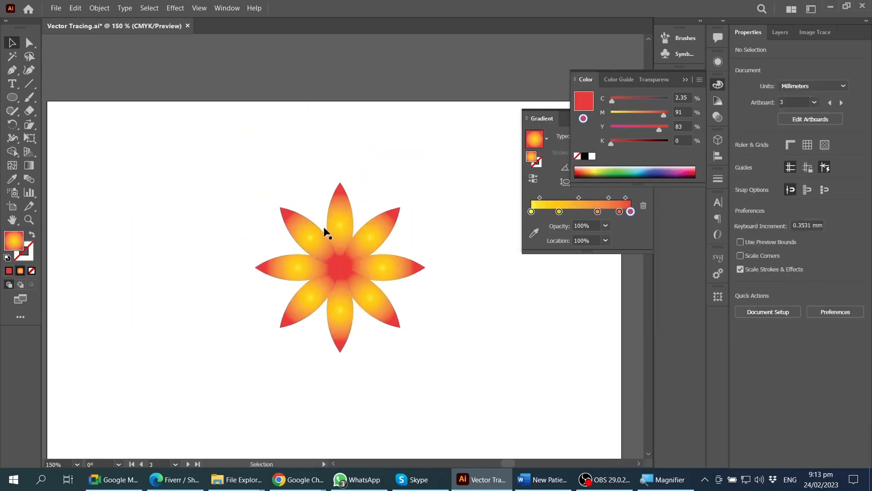
{"action": "scroll", "coordinate": [356, 276], "scroll_direction": "up", "scroll_amount": 2}
{"action": "scroll", "coordinate": [183, 163], "scroll_direction": "down", "scroll_amount": 1}
{"action": "left_click_drag", "start_coordinate": [171, 133], "coordinate": [388, 342]}
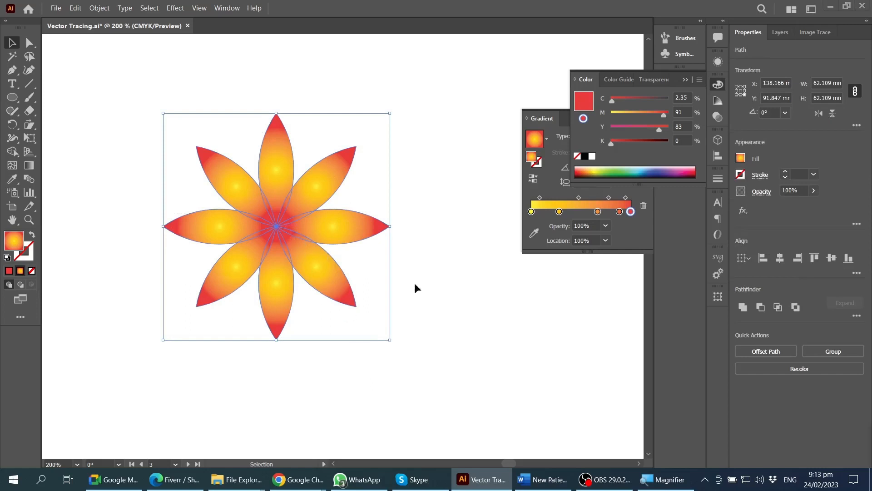
{"action": "scroll", "coordinate": [228, 270], "scroll_direction": "right", "scroll_amount": 3}
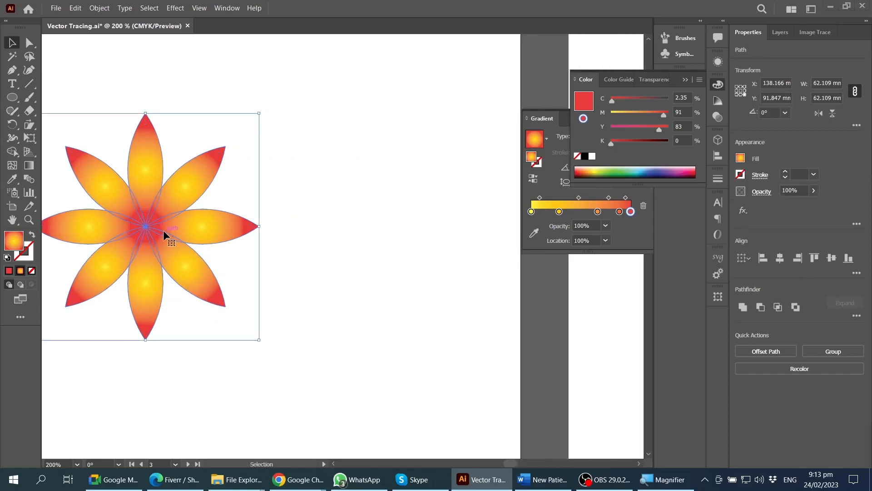
{"action": "key", "text": "alt+space"}
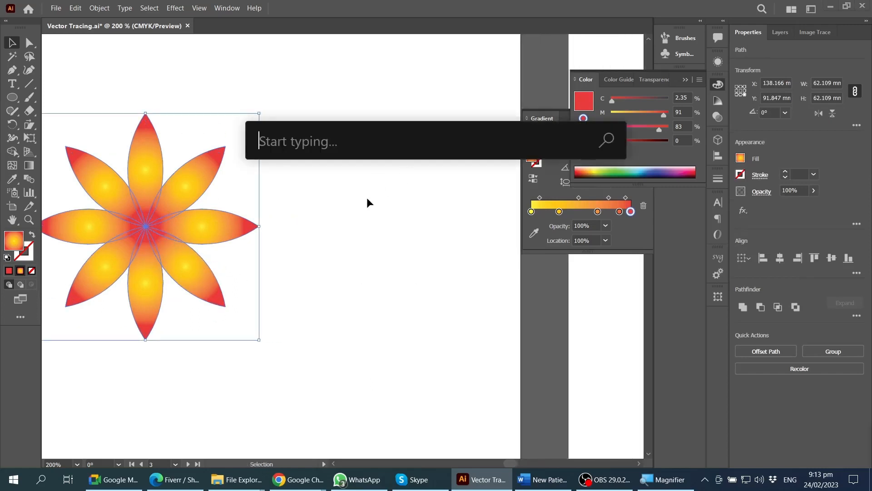
{"action": "key", "text": "Escape"}
{"action": "scroll", "coordinate": [247, 221], "scroll_direction": "left", "scroll_amount": 1}
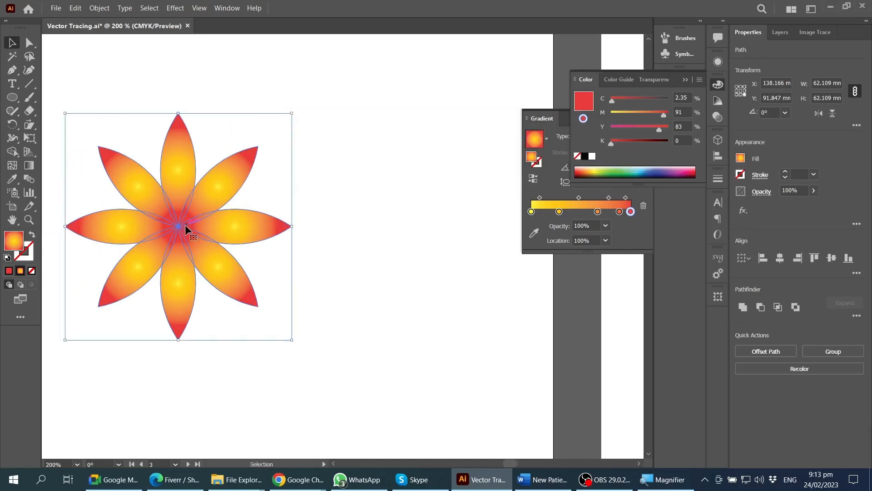
{"action": "left_click_drag", "start_coordinate": [185, 224], "coordinate": [404, 225]}
- Use Shape Builder on the duplicated flower to turn the eight narrow overlaps between neighbouring petals into separate shapes
{"action": "scroll", "coordinate": [403, 225], "scroll_direction": "right", "scroll_amount": 2}
{"action": "scroll", "coordinate": [358, 226], "scroll_direction": "up", "scroll_amount": 2}
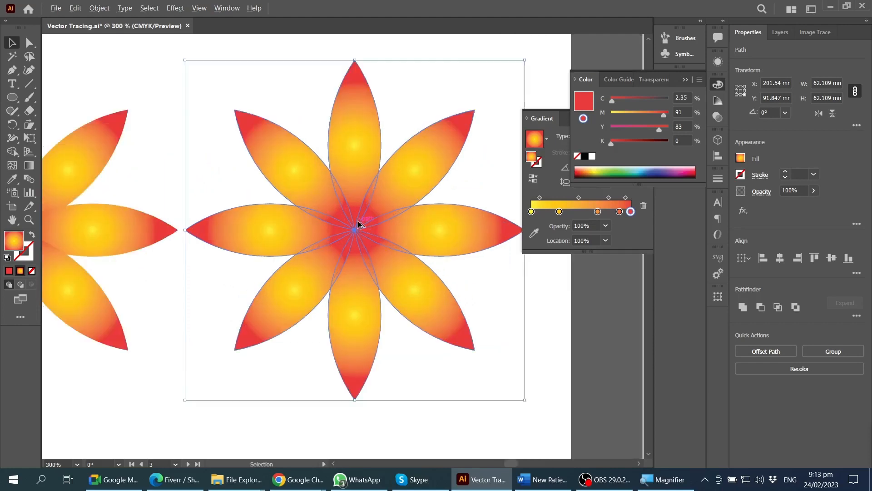
{"action": "left_click", "coordinate": [12, 153]}
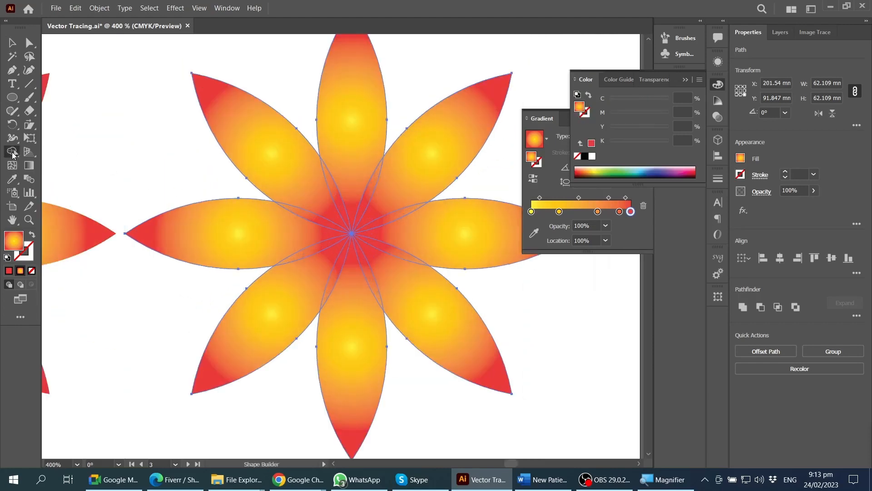
{"action": "scroll", "coordinate": [375, 230], "scroll_direction": "up", "scroll_amount": 1}
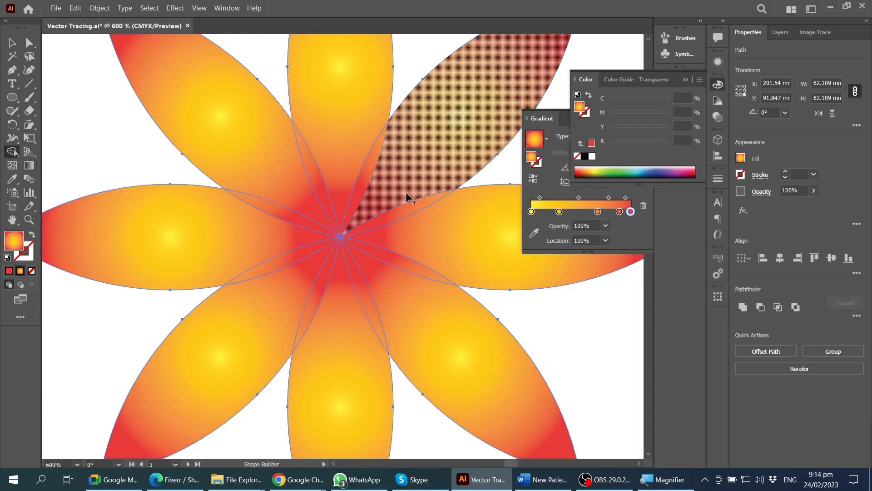
{"action": "left_click", "coordinate": [369, 170]}
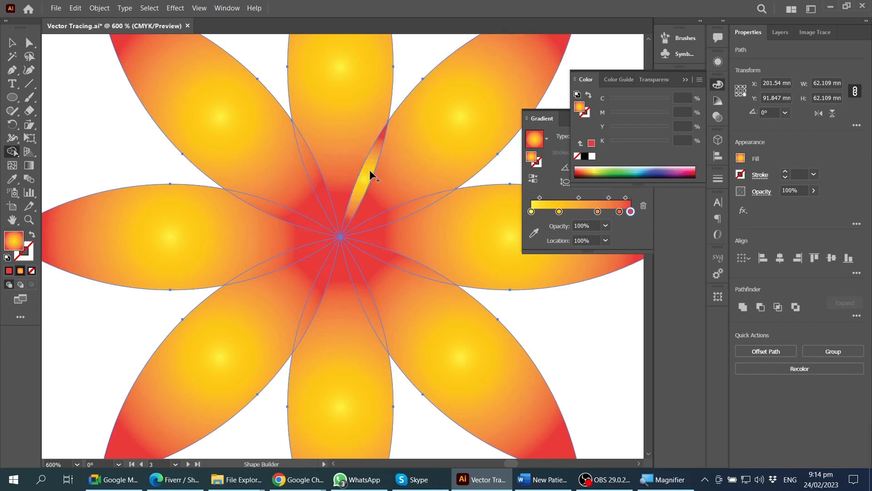
{"action": "left_click", "coordinate": [318, 182]}
{"action": "left_click", "coordinate": [289, 225]}
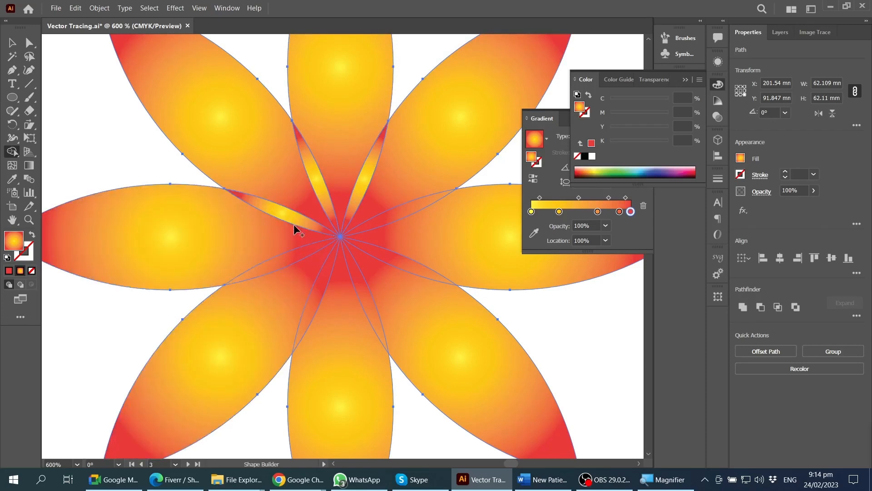
{"action": "left_click", "coordinate": [288, 259]}
{"action": "left_click", "coordinate": [325, 287]}
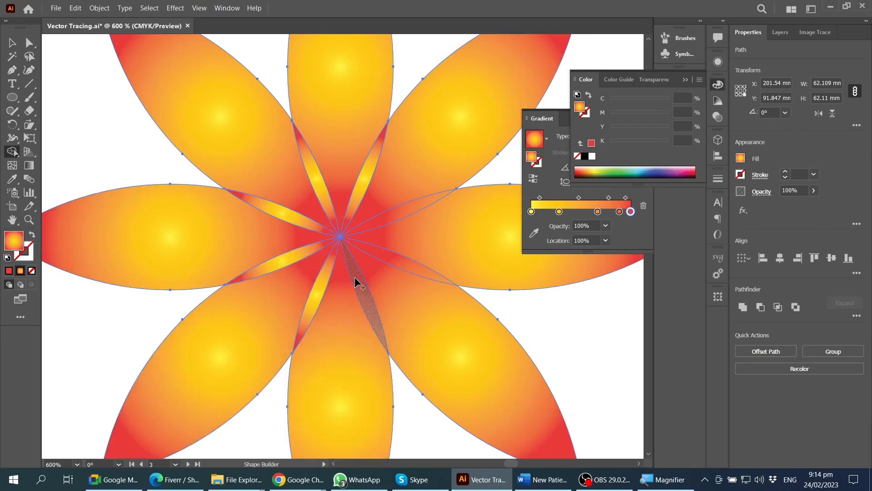
{"action": "left_click", "coordinate": [356, 283]}
{"action": "left_click", "coordinate": [400, 260]}
{"action": "left_click", "coordinate": [397, 219]}
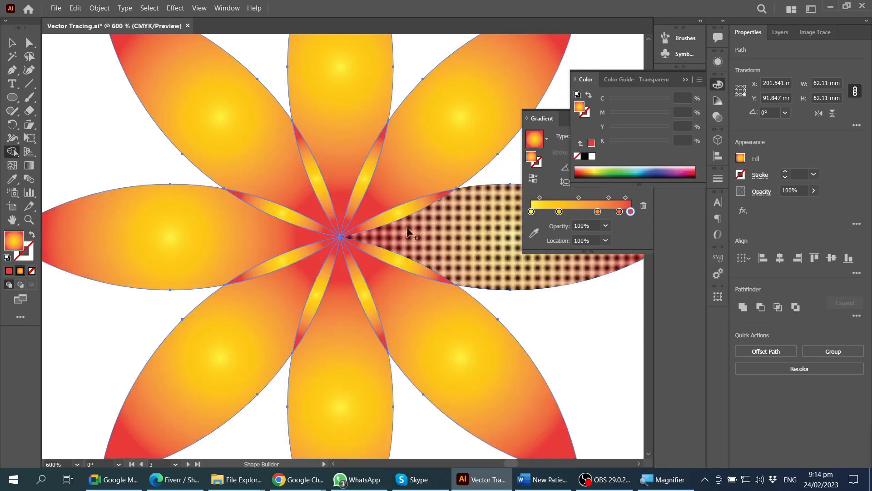
{"action": "left_click", "coordinate": [12, 42]}
{"action": "left_click", "coordinate": [125, 136]}
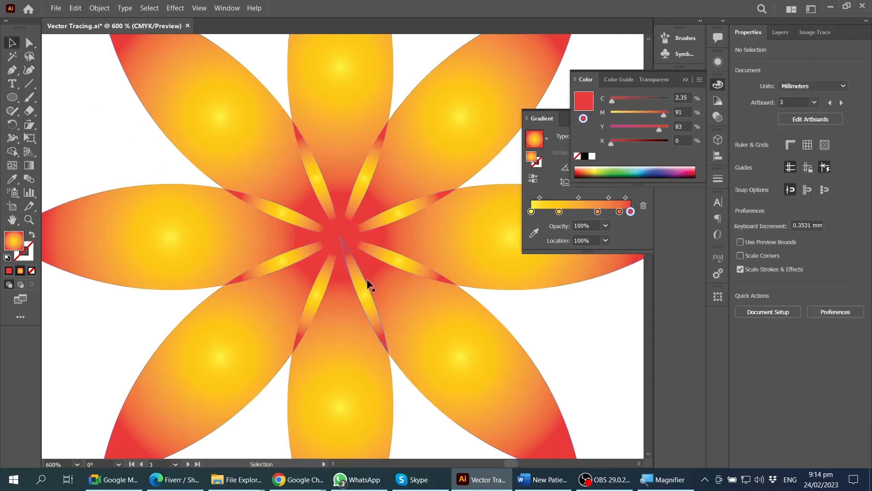
- Select all eight narrow overlap shapes around the duplicated flower's centre and group them
{"action": "left_click", "coordinate": [373, 227]}
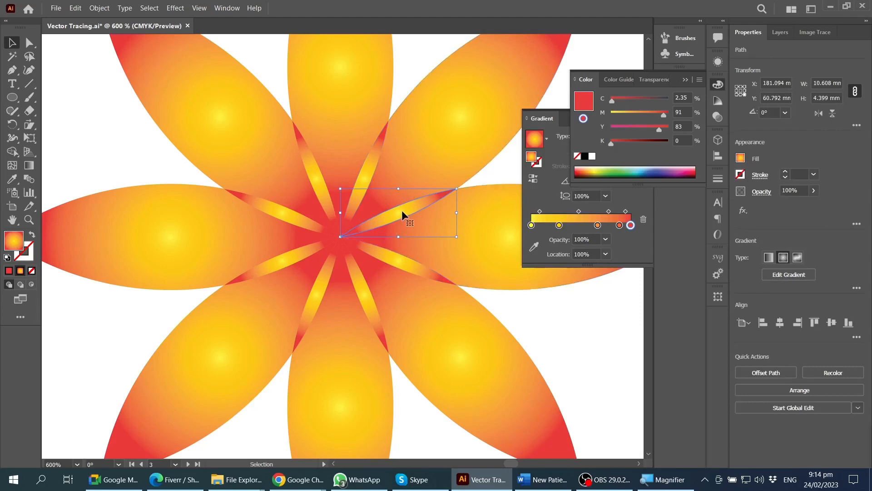
{"action": "left_click", "coordinate": [366, 176], "text": "shift"}
{"action": "left_click", "coordinate": [317, 179], "text": "shift"}
{"action": "left_click", "coordinate": [277, 222], "text": "shift"}
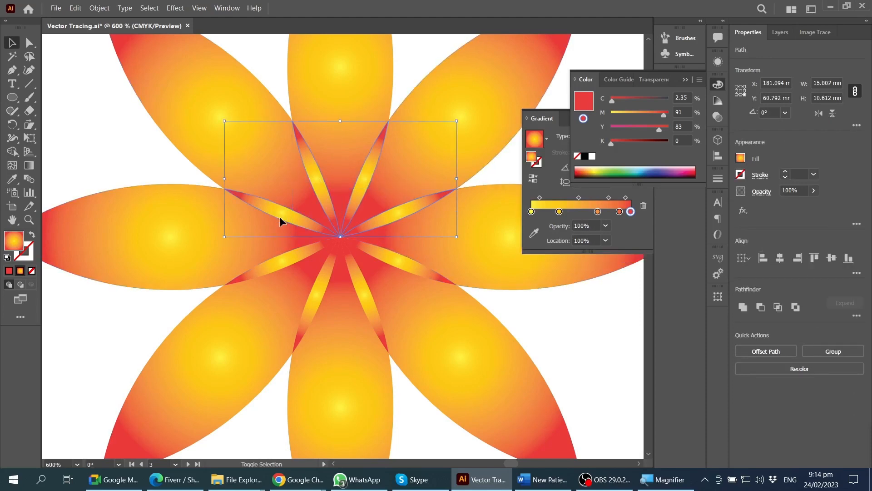
{"action": "left_click", "coordinate": [291, 257], "text": "shift"}
{"action": "left_click", "coordinate": [322, 279], "text": "shift"}
{"action": "left_click", "coordinate": [353, 272], "text": "shift"}
{"action": "left_click", "coordinate": [392, 262], "text": "shift"}
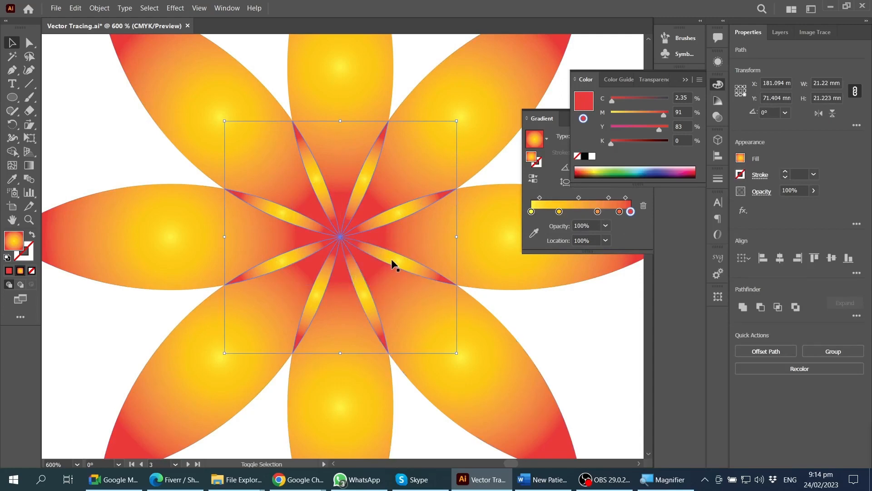
{"action": "mouse_move", "coordinate": [398, 258]}
{"action": "left_mouse_down"}
{"action": "mouse_move", "coordinate": [462, 315]}
{"action": "mouse_move", "coordinate": [398, 256]}
{"action": "left_mouse_up"}
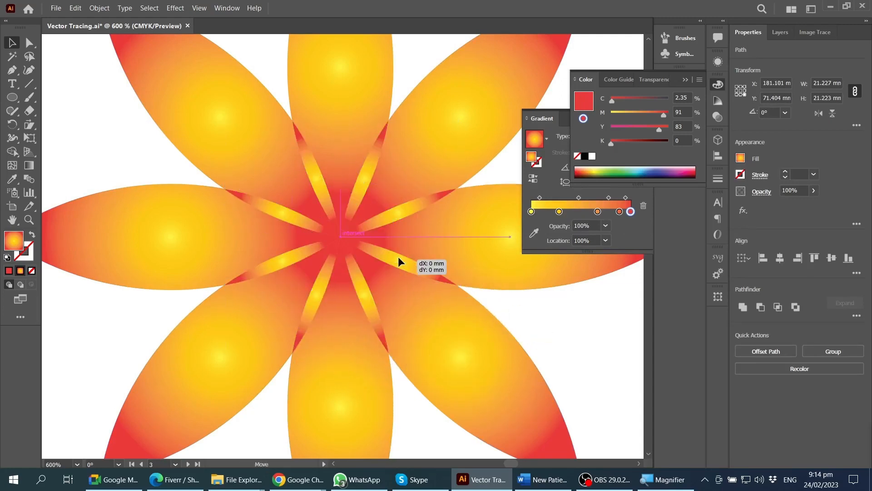
{"action": "key", "text": "ctrl"}
{"action": "key", "text": "ctrl+g"}
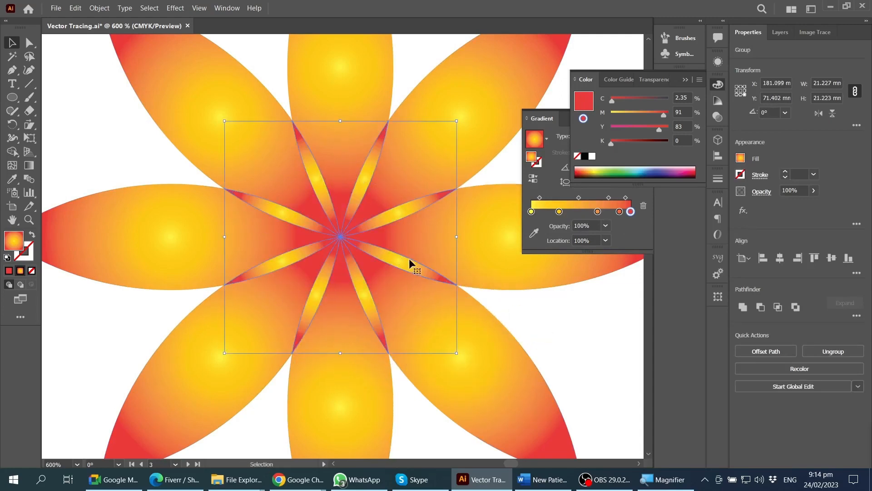
- Fill the grouped overlap shapes with the blue-to-transparent gradient swatch and change its type to radial
{"action": "left_click", "coordinate": [563, 120]}
{"action": "left_click", "coordinate": [633, 118]}
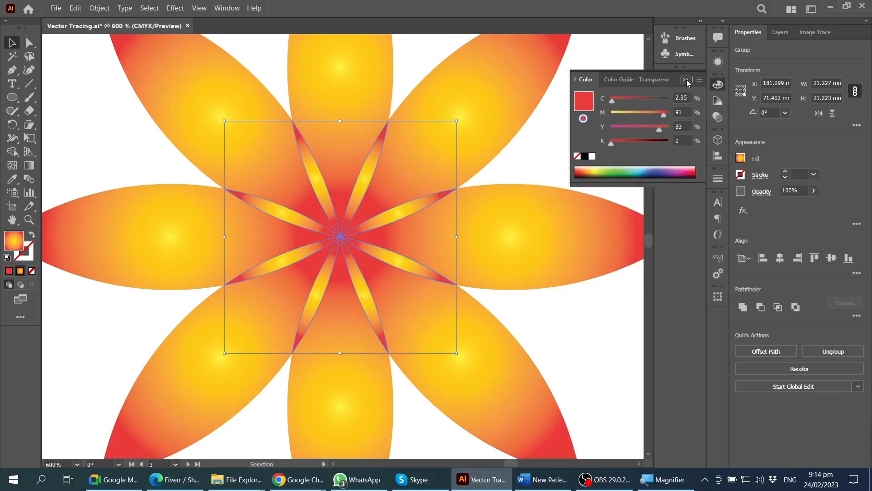
{"action": "left_click", "coordinate": [685, 79]}
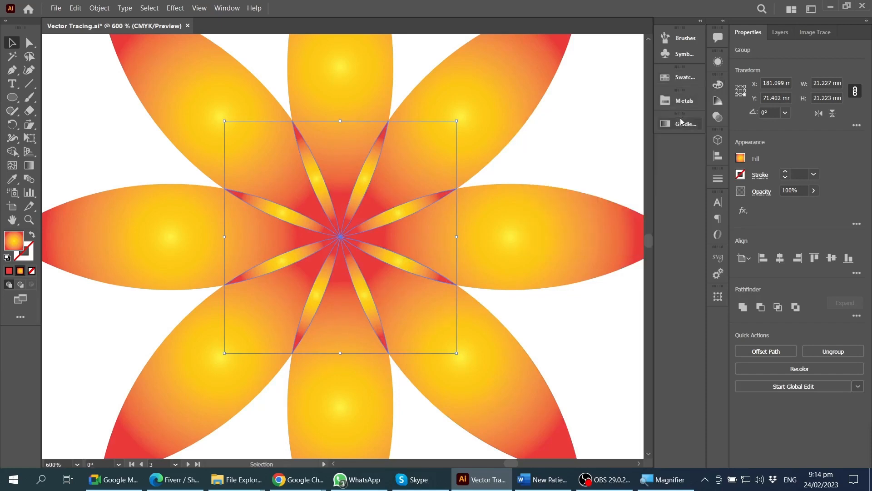
{"action": "left_click", "coordinate": [682, 78]}
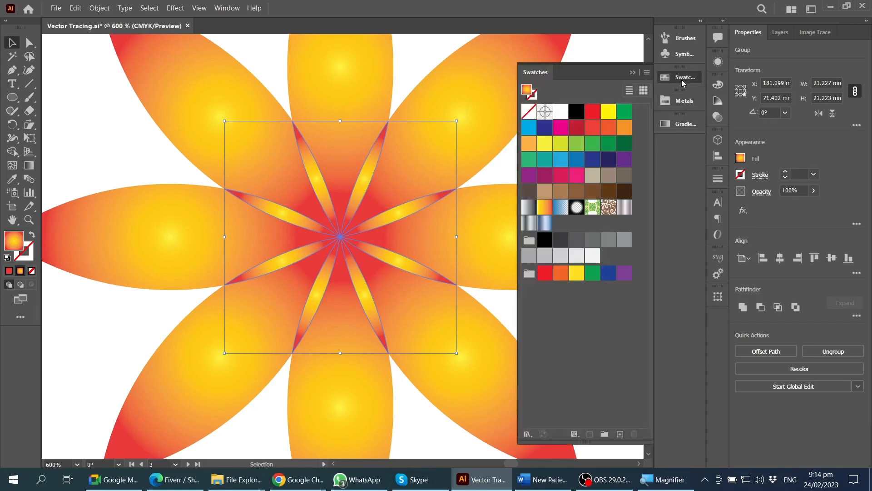
{"action": "left_click", "coordinate": [558, 211]}
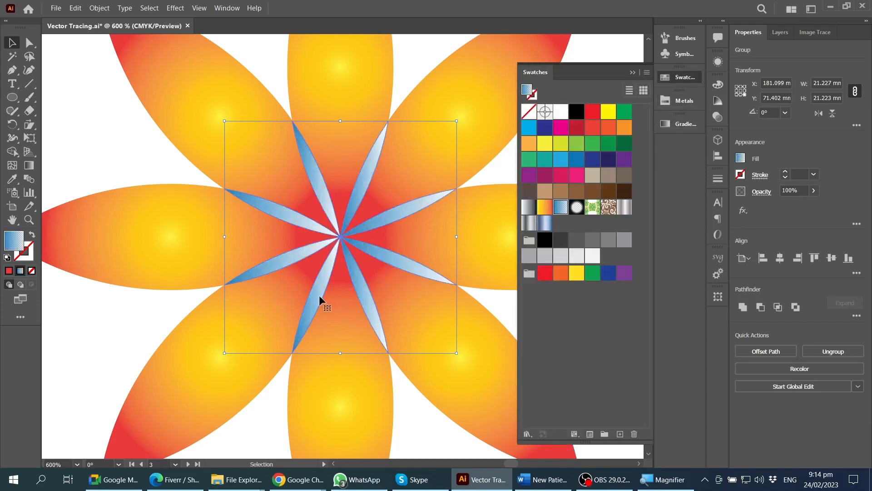
{"action": "left_click", "coordinate": [672, 124]}
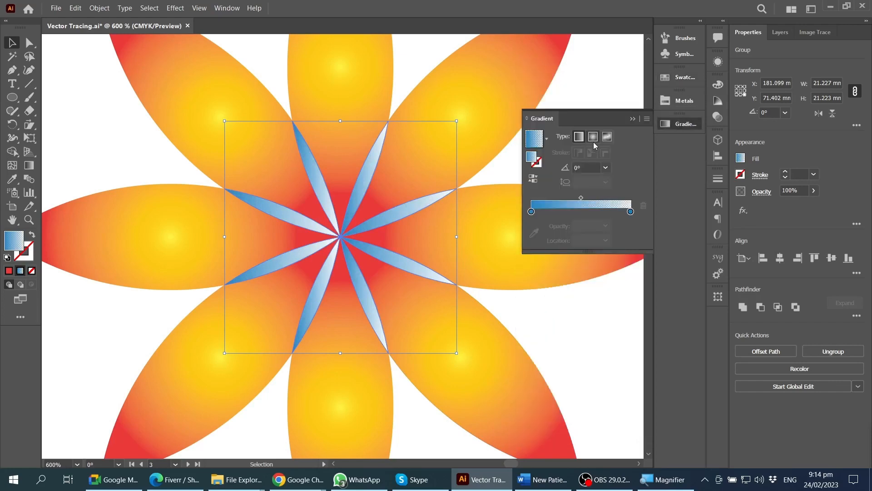
{"action": "left_click", "coordinate": [592, 137]}
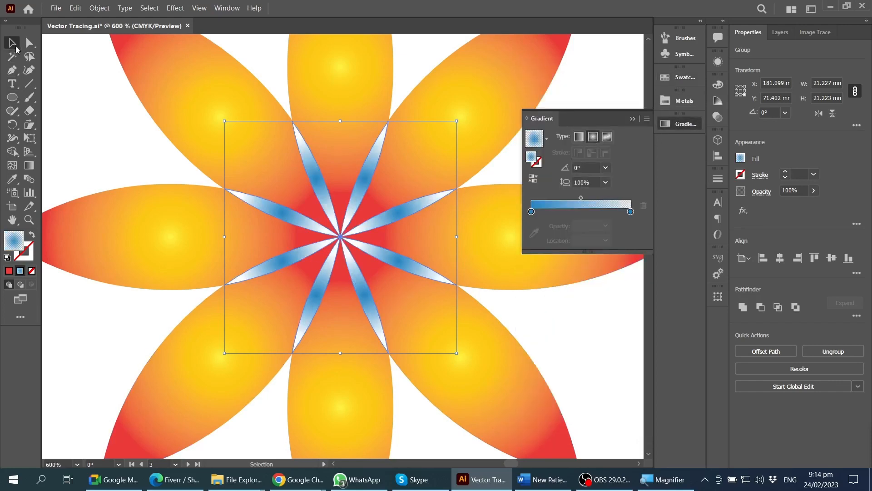
{"action": "left_click", "coordinate": [142, 151]}
{"action": "scroll", "coordinate": [216, 286], "scroll_direction": "down", "scroll_amount": 2}
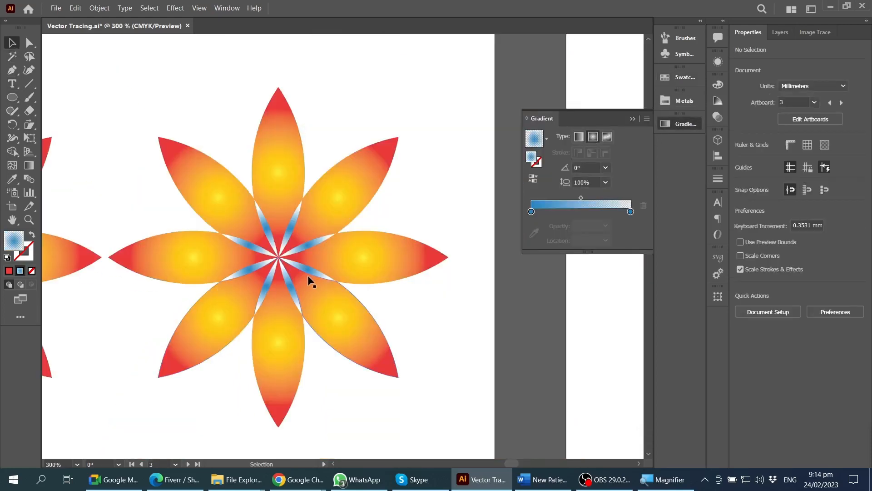
{"action": "scroll", "coordinate": [290, 259], "scroll_direction": "down", "scroll_amount": 1}
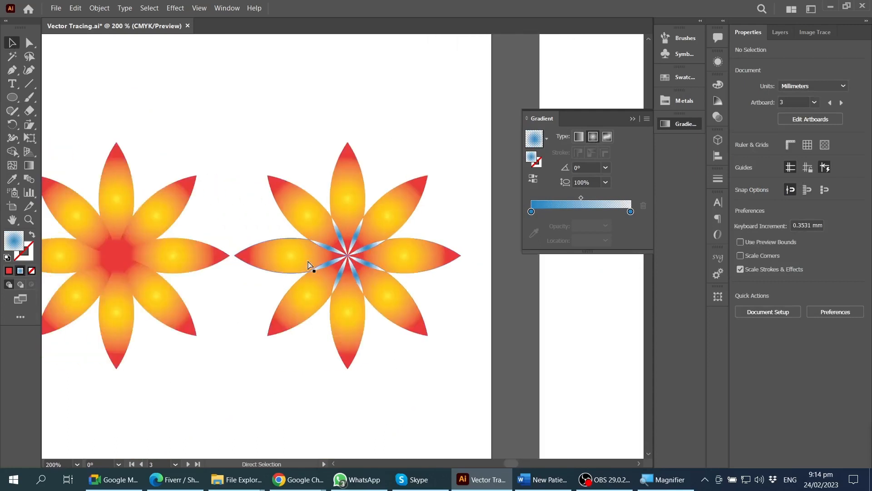
{"action": "left_click_drag", "start_coordinate": [289, 138], "coordinate": [419, 339]}
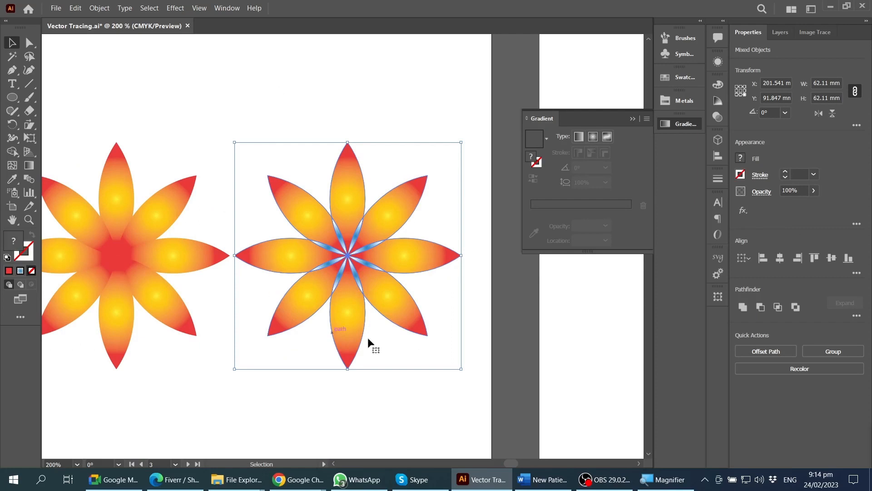
{"action": "left_click", "coordinate": [328, 94]}
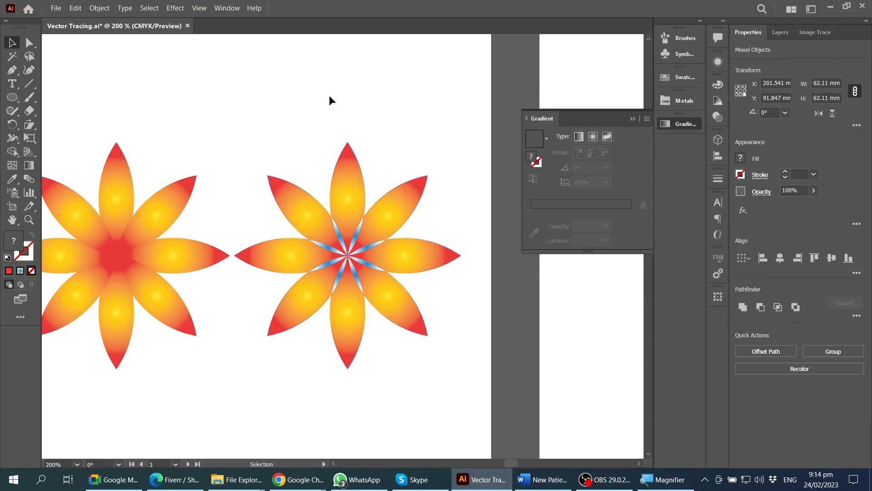
{"action": "left_click", "coordinate": [347, 191]}
{"action": "left_click", "coordinate": [296, 155]}
{"action": "scroll", "coordinate": [293, 309], "scroll_direction": "right", "scroll_amount": 2}
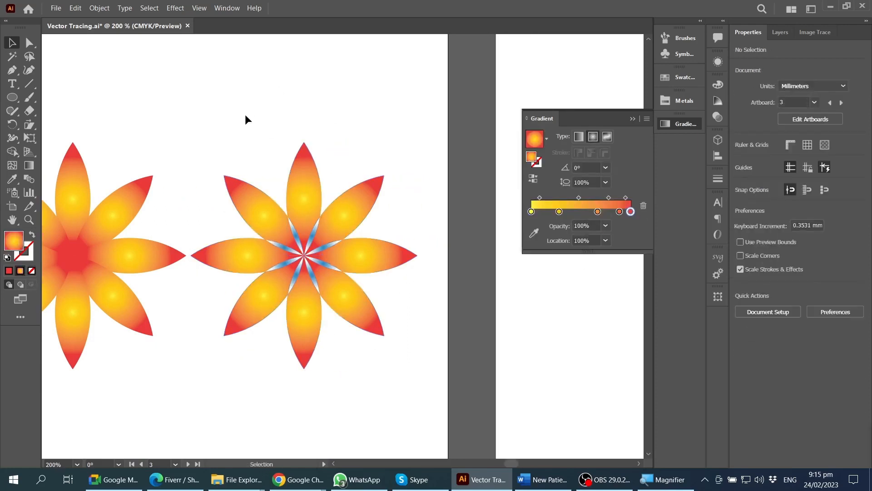
{"action": "left_click_drag", "start_coordinate": [245, 119], "coordinate": [415, 359]}
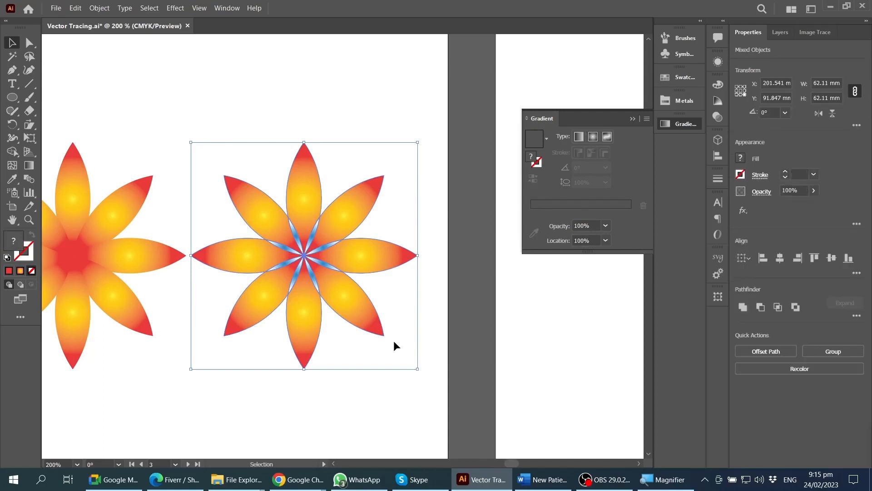
{"action": "scroll", "coordinate": [320, 318], "scroll_direction": "down", "scroll_amount": 1}
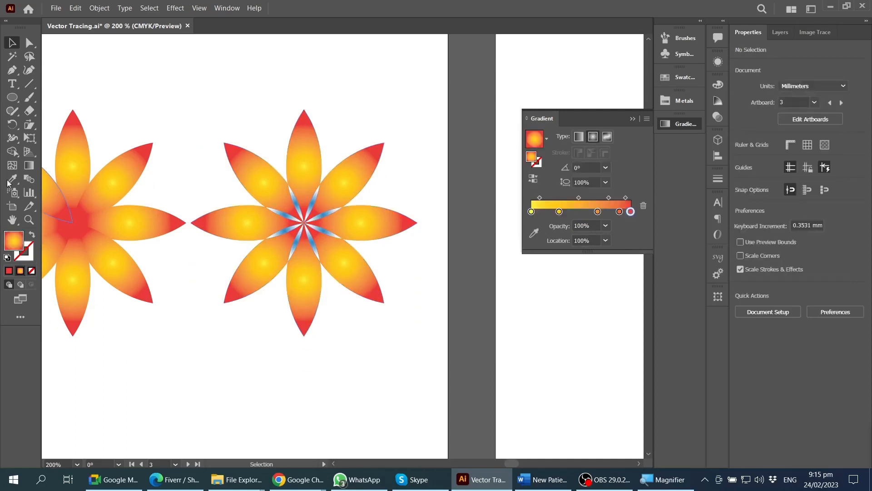
{"action": "left_click_drag", "start_coordinate": [234, 112], "coordinate": [349, 333]}
{"action": "left_click", "coordinate": [396, 257]}
- Select the duplicated flower and use the Gradient tool to stretch the top petal's radial gradient vertically past the petal's tip
{"action": "left_click_drag", "start_coordinate": [209, 101], "coordinate": [351, 322]}
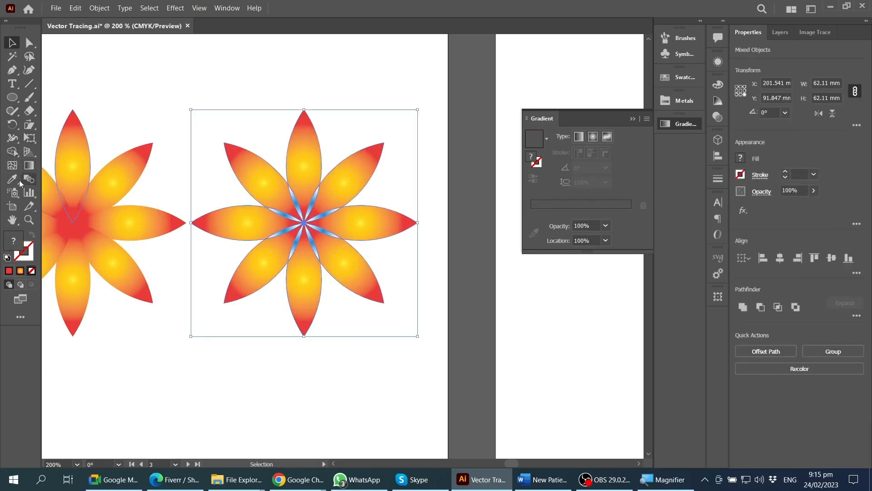
{"action": "left_click", "coordinate": [28, 164]}
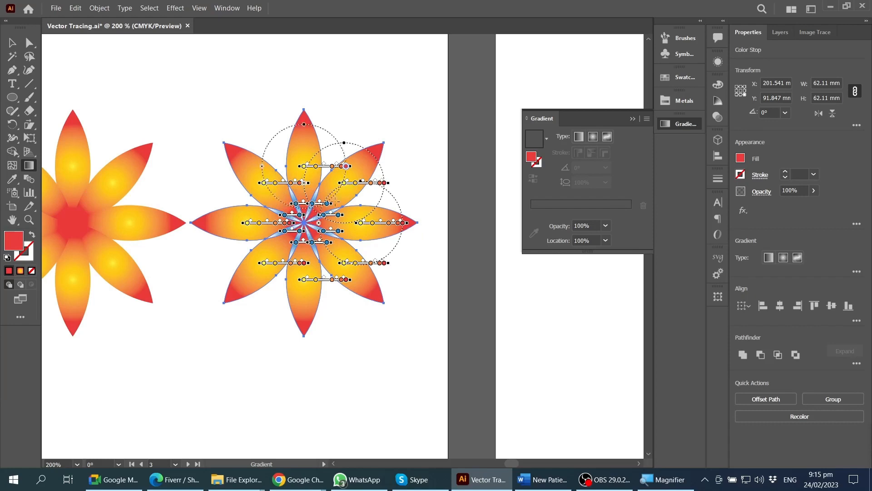
{"action": "scroll", "coordinate": [334, 215], "scroll_direction": "up", "scroll_amount": 2}
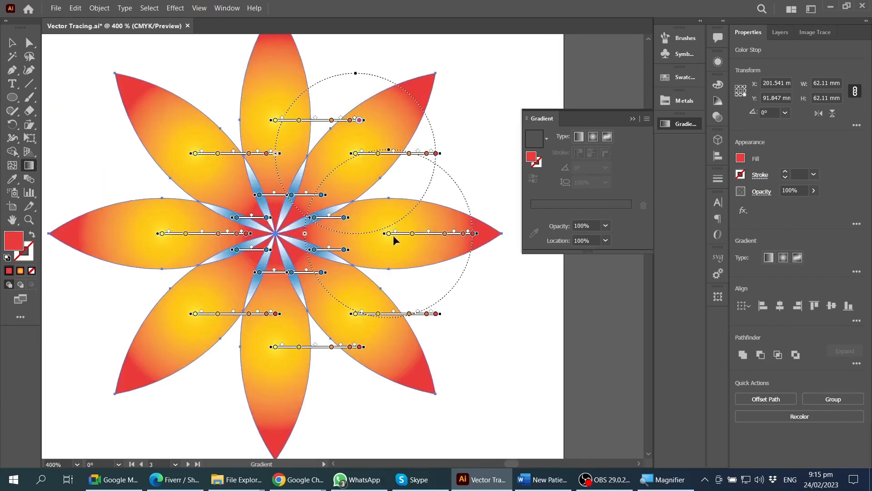
{"action": "scroll", "coordinate": [350, 244], "scroll_direction": "up", "scroll_amount": 2}
{"action": "scroll", "coordinate": [350, 244], "scroll_direction": "up", "scroll_amount": 1}
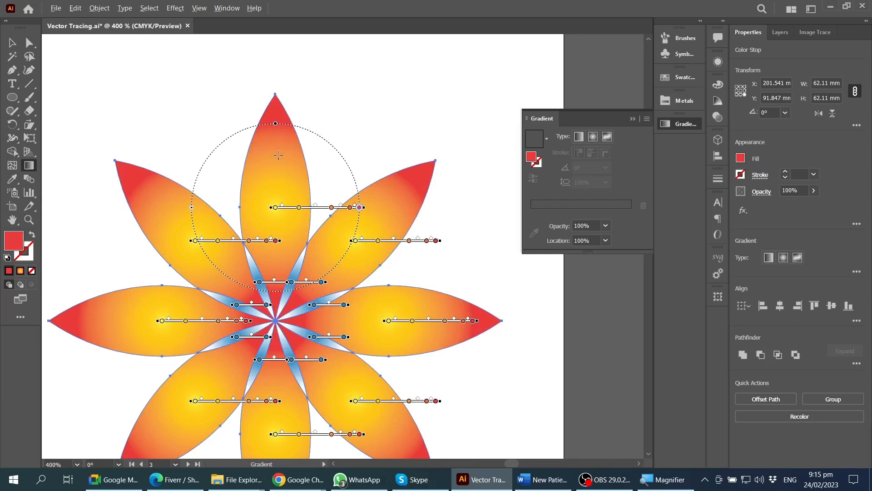
{"action": "scroll", "coordinate": [275, 130], "scroll_direction": "down", "scroll_amount": 1}
{"action": "left_click_drag", "start_coordinate": [275, 131], "coordinate": [278, 51]}
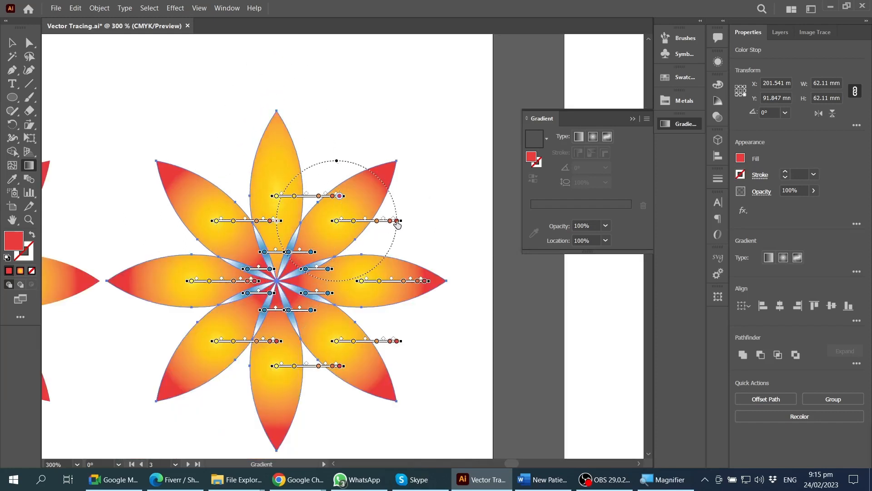
- Move the outer red gradient stops inward on the duplicated flower's upper-right and right petals to form red rings around their yellow centres
{"action": "mouse_move", "coordinate": [341, 163]}
{"action": "left_mouse_down"}
{"action": "mouse_move", "coordinate": [336, 171]}
{"action": "mouse_move", "coordinate": [360, 192]}
{"action": "left_mouse_up"}
{"action": "key", "text": "ctrl+z"}
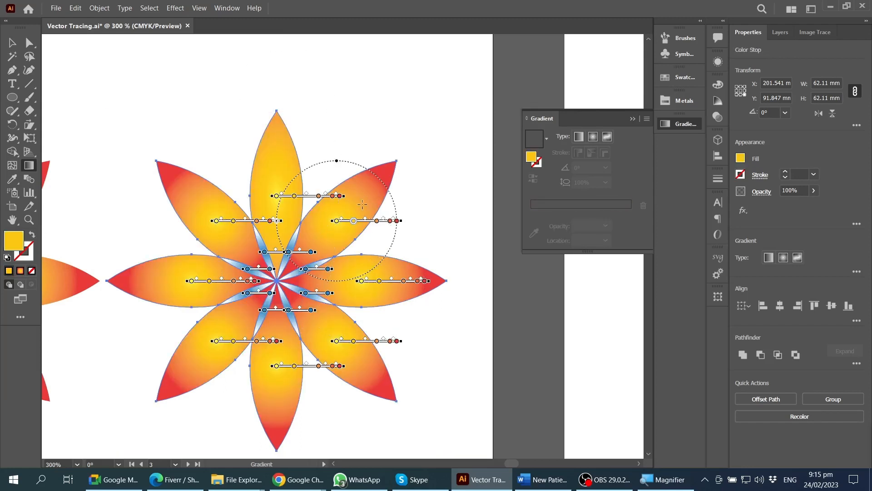
{"action": "left_click_drag", "start_coordinate": [396, 221], "coordinate": [373, 221]}
{"action": "scroll", "coordinate": [403, 271], "scroll_direction": "down", "scroll_amount": 2}
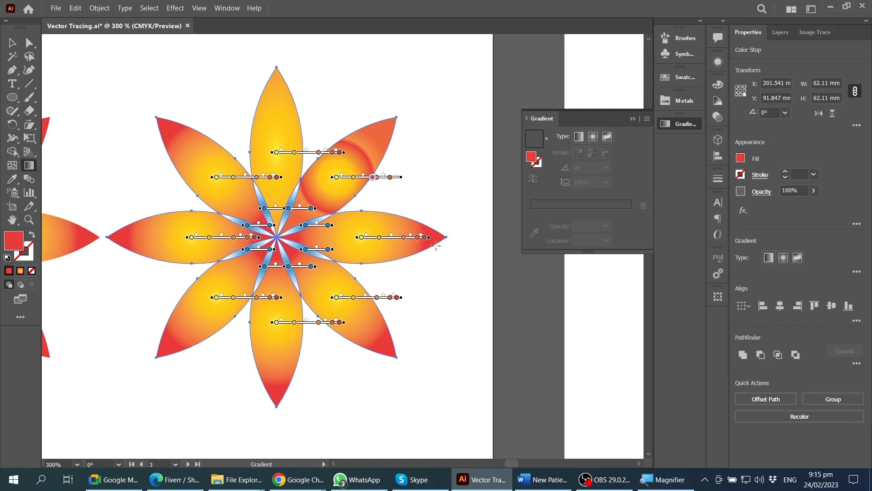
{"action": "left_click_drag", "start_coordinate": [425, 236], "coordinate": [398, 245]}
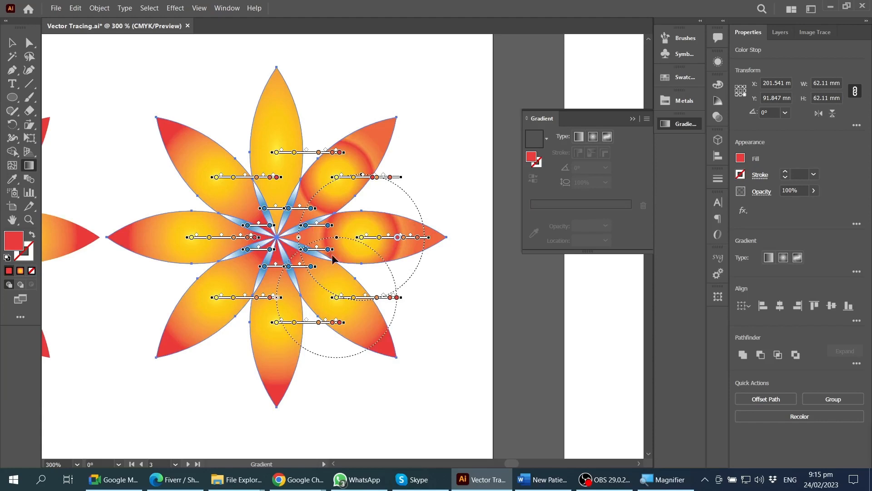
- Move the outer blue stop inward on the overlap shape just above the right petal, then deselect the flower
{"action": "scroll", "coordinate": [332, 253], "scroll_direction": "up", "scroll_amount": 5}
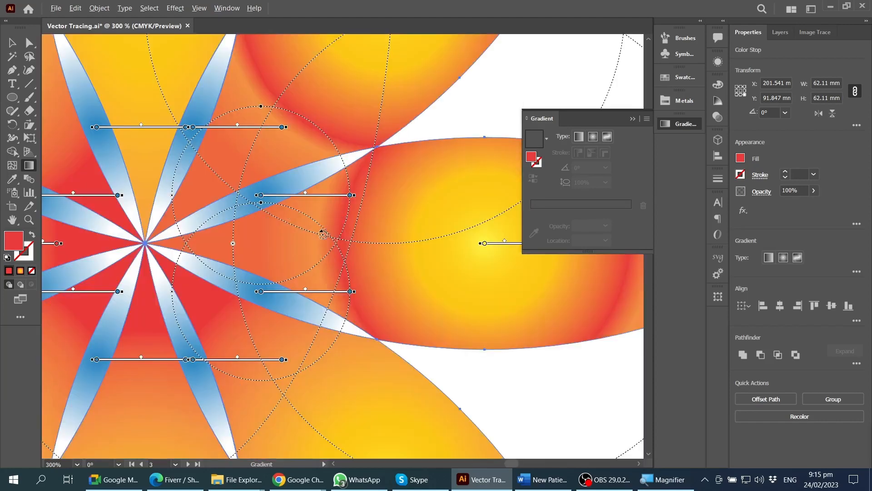
{"action": "left_click", "coordinate": [350, 196]}
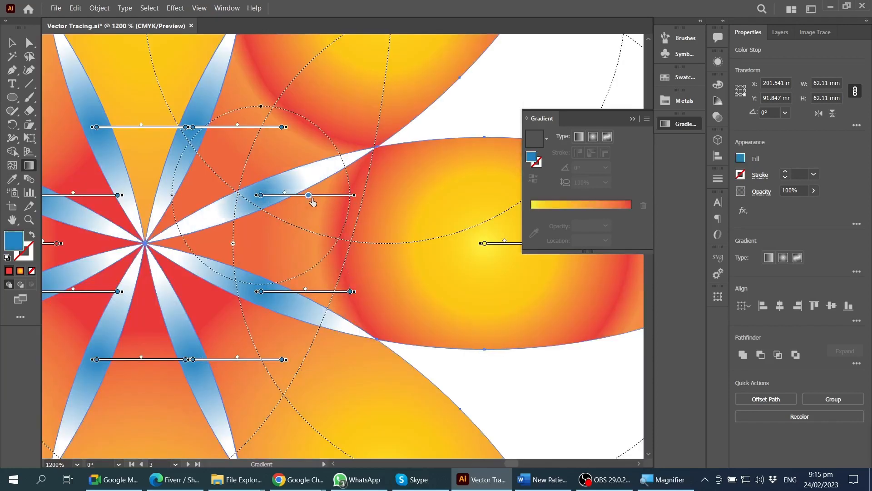
{"action": "scroll", "coordinate": [429, 200], "scroll_direction": "down", "scroll_amount": 3}
{"action": "key", "text": "v"}
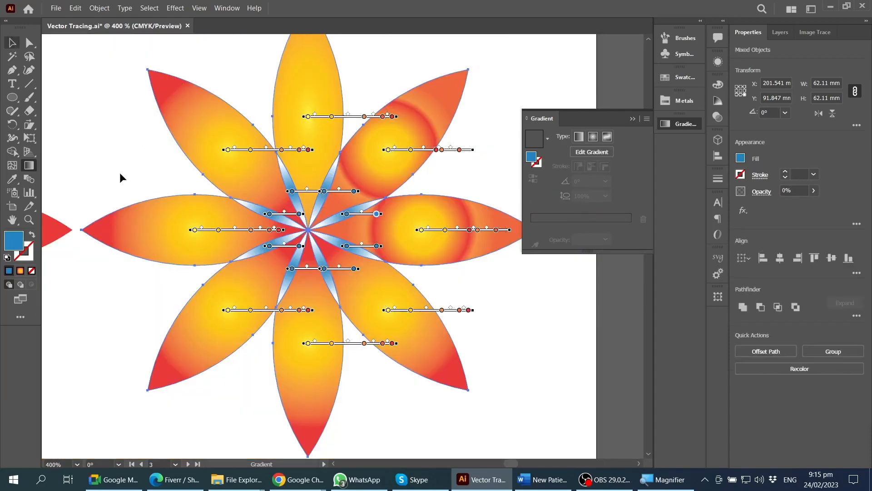
{"action": "left_click", "coordinate": [119, 173]}
- Select the entire duplicated flower including its overlap shapes, and switch to the Google Meet window
{"action": "scroll", "coordinate": [297, 258], "scroll_direction": "down", "scroll_amount": 2}
{"action": "scroll", "coordinate": [362, 274], "scroll_direction": "left", "scroll_amount": 3}
{"action": "left_click_drag", "start_coordinate": [296, 121], "coordinate": [468, 363]}
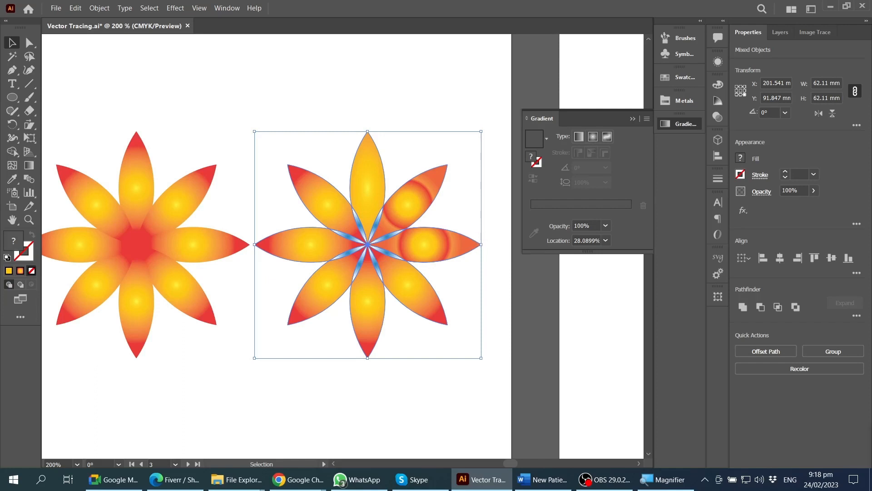
{"action": "key", "text": "alt+Tab"}
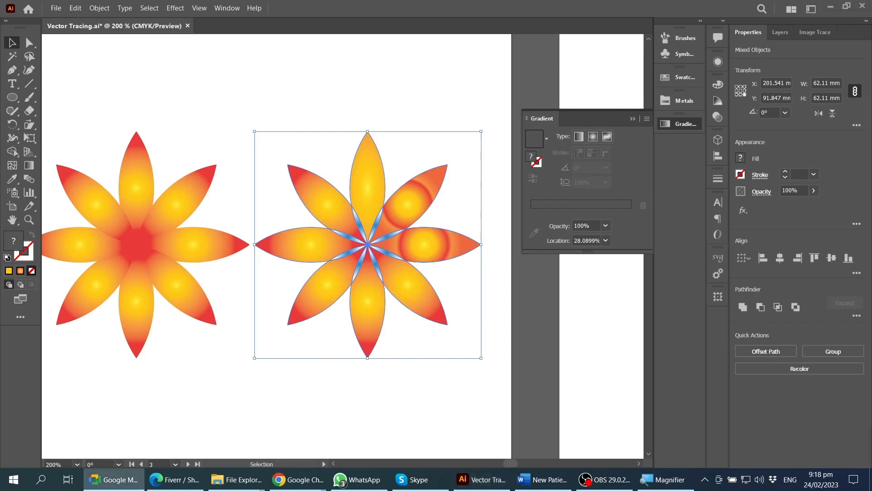